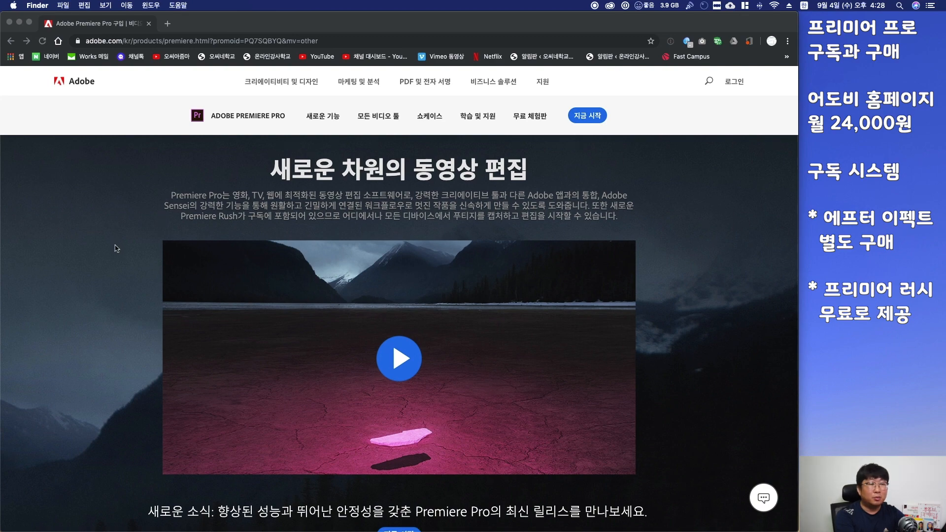
Browse the Adobe Premiere Pro product page
{"action": "scroll", "coordinate": [115, 248], "scroll_direction": "down", "scroll_amount": 3}
{"action": "scroll", "coordinate": [115, 246], "scroll_direction": "down", "scroll_amount": 5}
{"action": "scroll", "coordinate": [115, 246], "scroll_direction": "up", "scroll_amount": 10}
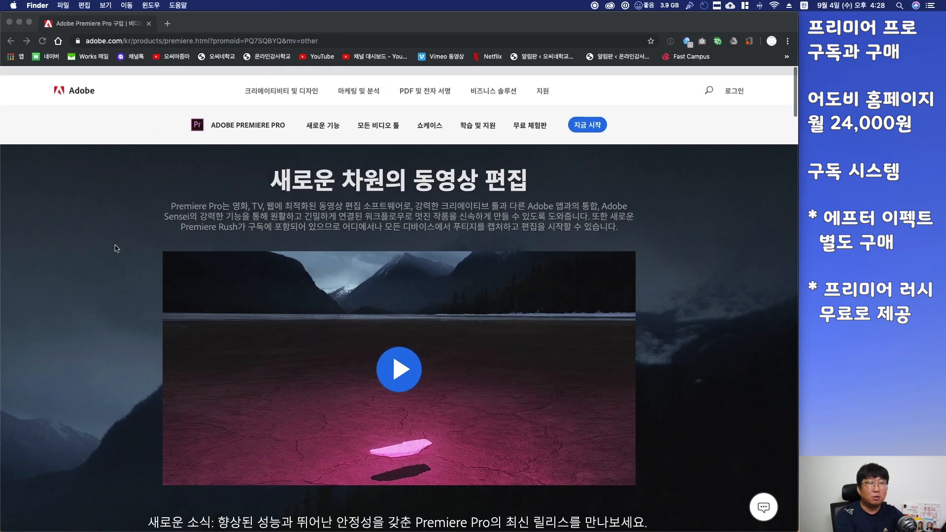
{"action": "left_click", "coordinate": [141, 189]}
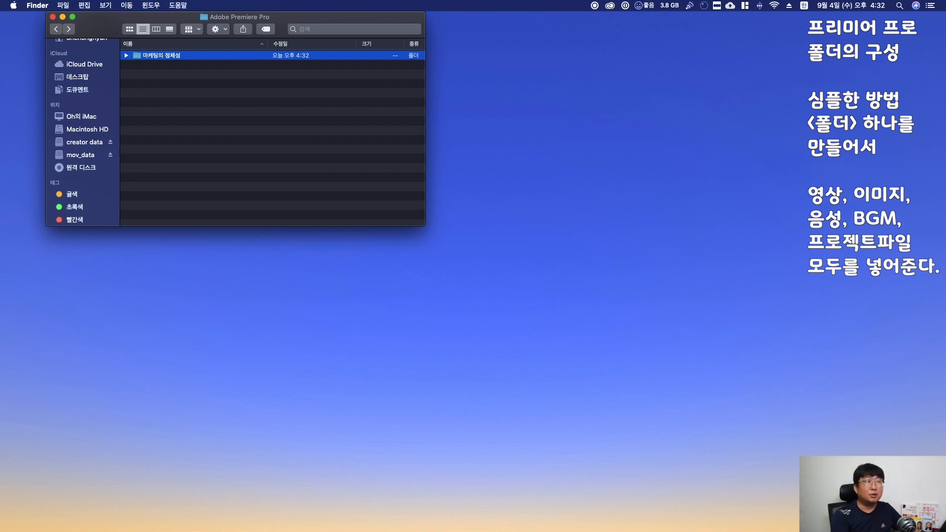
Open the 마케팅의 정체성 folder and copy the three 영상샘플 video files into it
{"action": "double_click", "coordinate": [169, 57]}
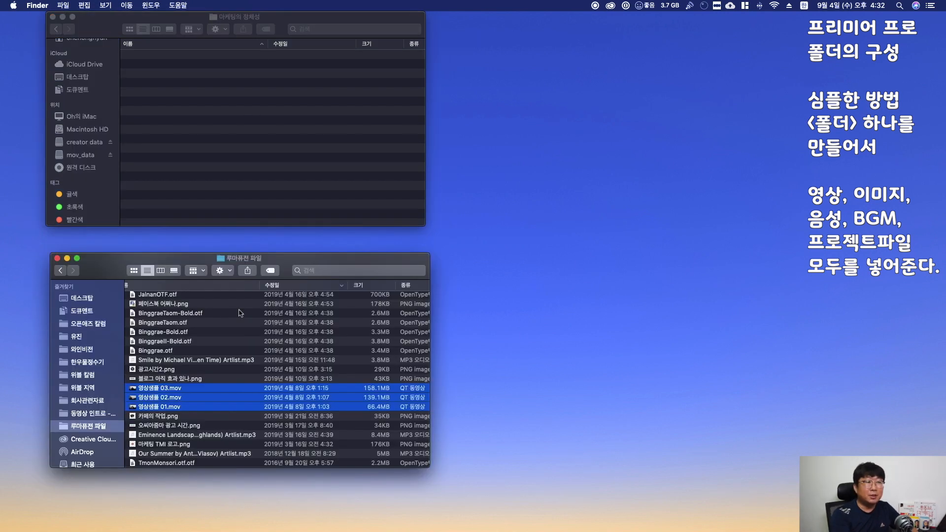
{"action": "left_click_drag", "start_coordinate": [199, 392], "coordinate": [284, 118]}
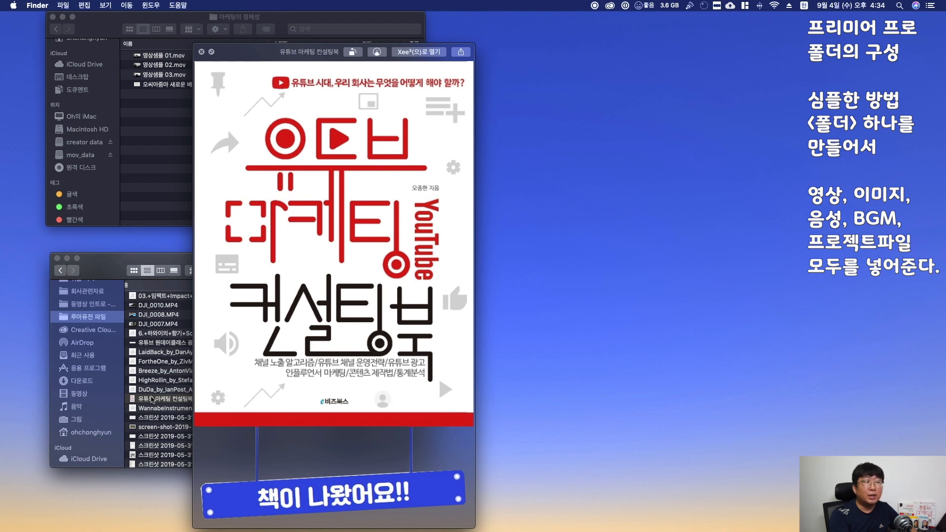
Preview the book image and copy the two image files into the 마케팅의 정체성 folder
{"action": "key", "text": "space"}
{"action": "left_click_drag", "start_coordinate": [152, 399], "coordinate": [297, 220]}
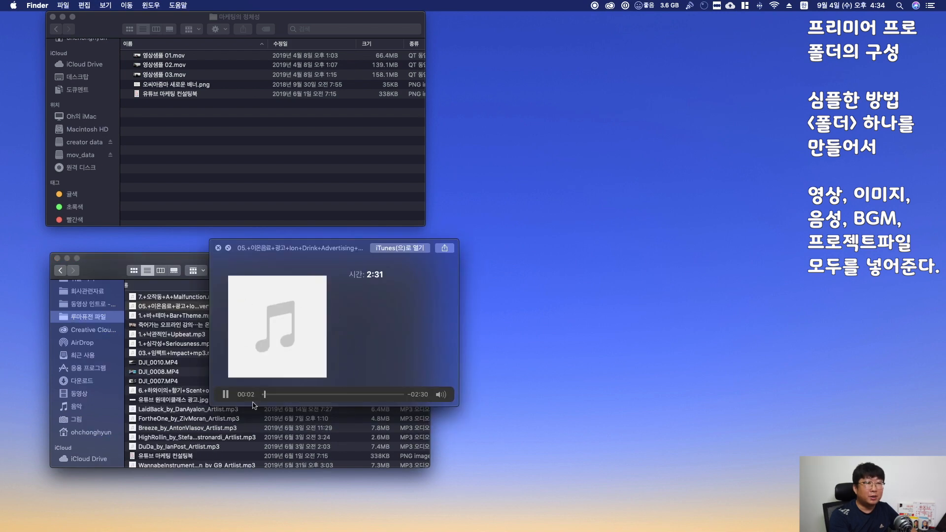
Copy the background music mp3 into the 마케팅의 정체성 folder and close the source folder window
{"action": "key", "text": "space"}
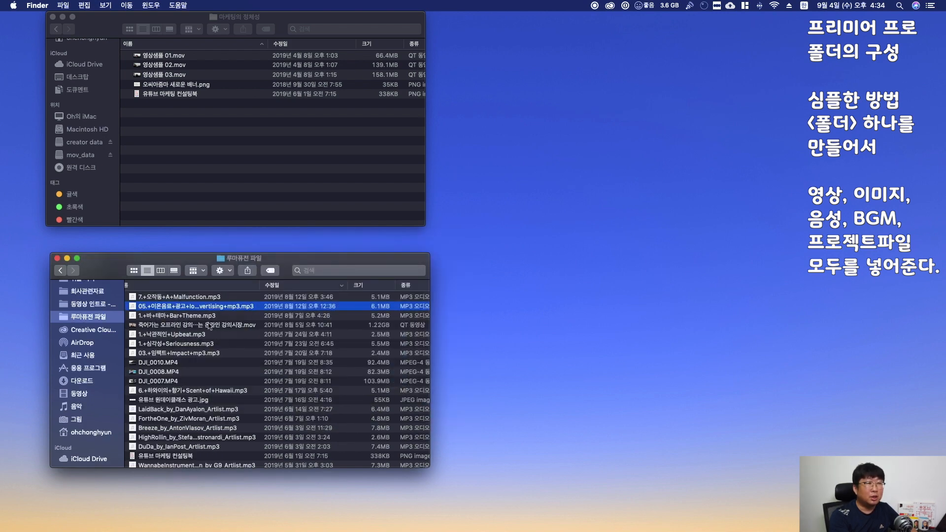
{"action": "left_click_drag", "start_coordinate": [187, 304], "coordinate": [334, 219]}
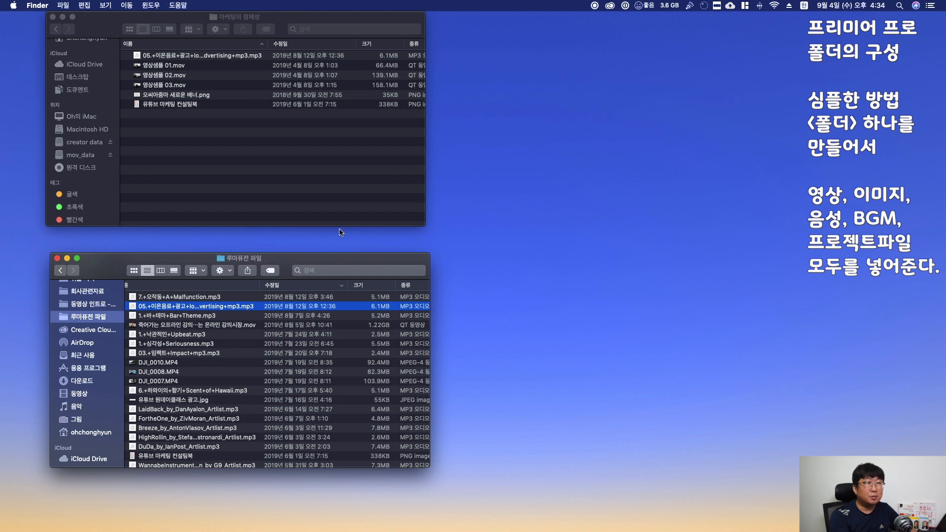
{"action": "key", "text": "super+w"}
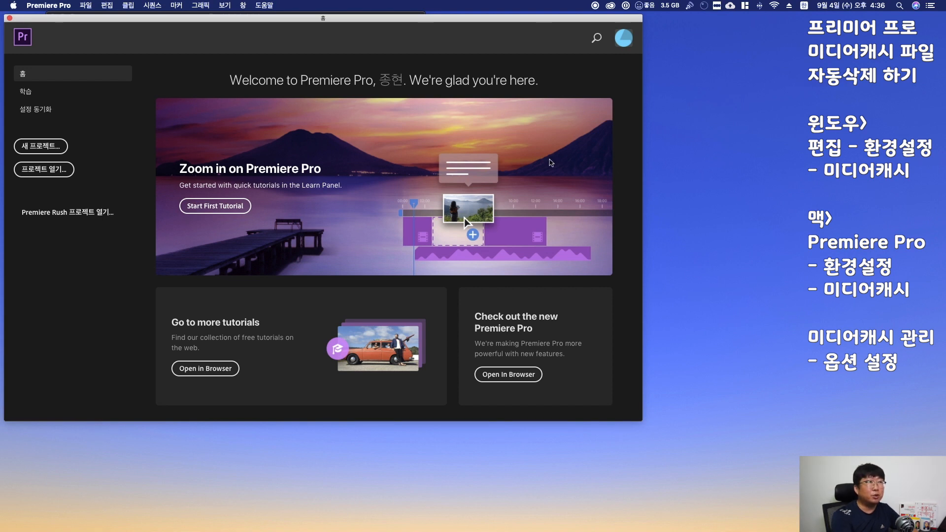
Open the Media Cache preferences, review the automatic cache deletion options, and close the dialog
{"action": "left_click", "coordinate": [107, 5]}
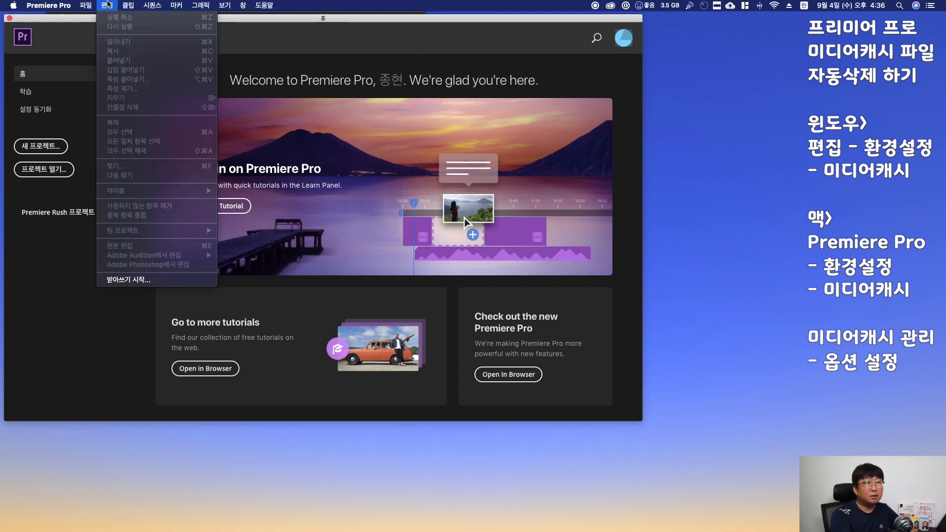
{"action": "mouse_move", "coordinate": [40, 6]}
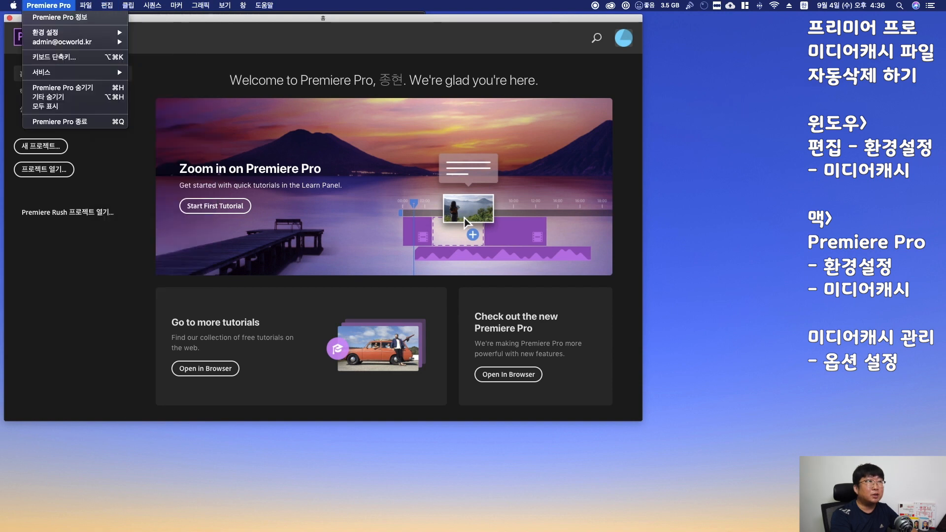
{"action": "mouse_move", "coordinate": [47, 33]}
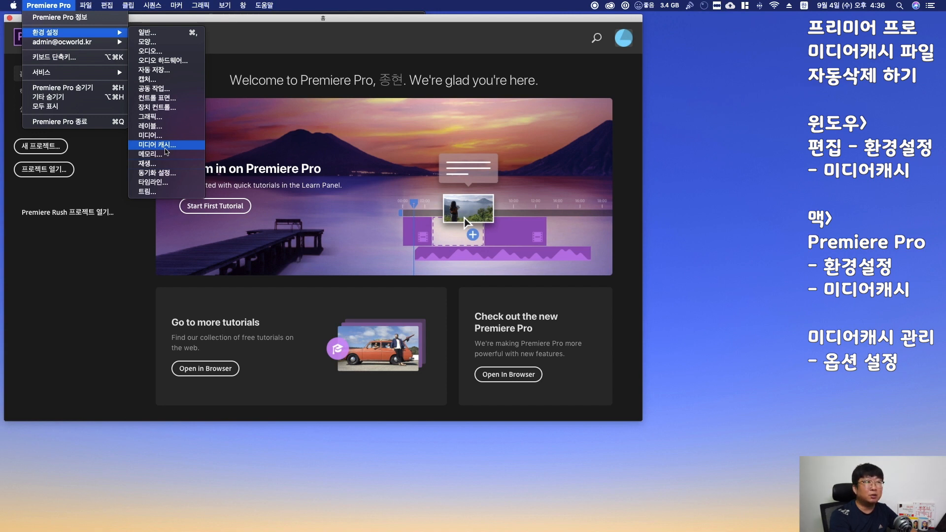
{"action": "left_click", "coordinate": [165, 147]}
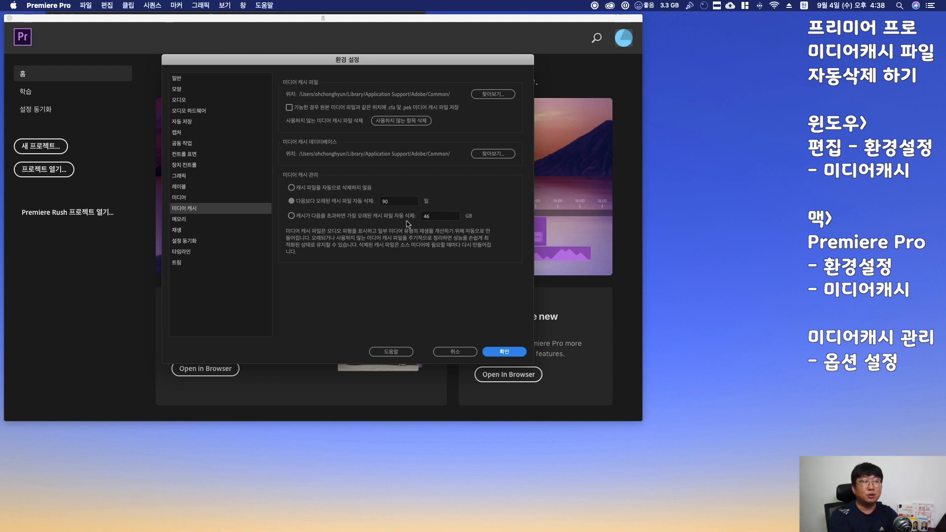
{"action": "left_click", "coordinate": [505, 351]}
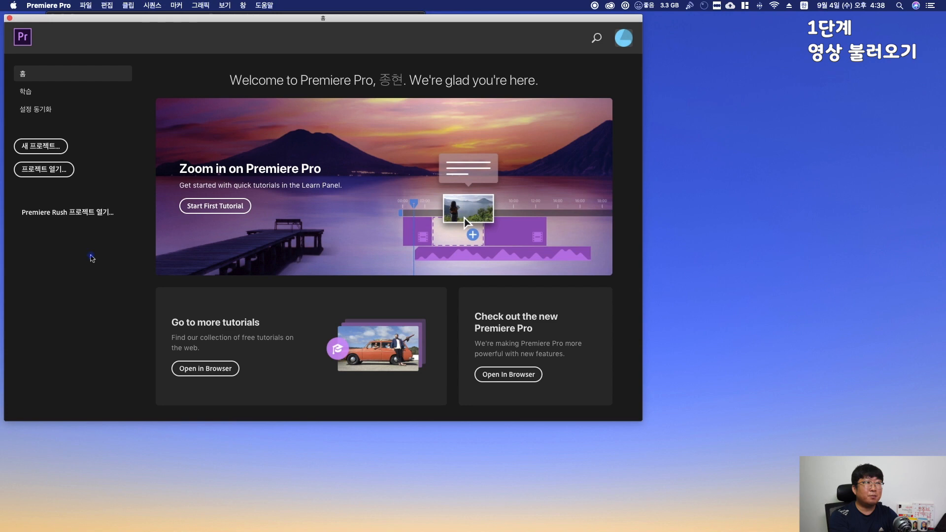
Create a new project named 마케팅의 정체성, stored in the 마케팅의 정체성 folder
{"action": "left_click", "coordinate": [54, 152]}
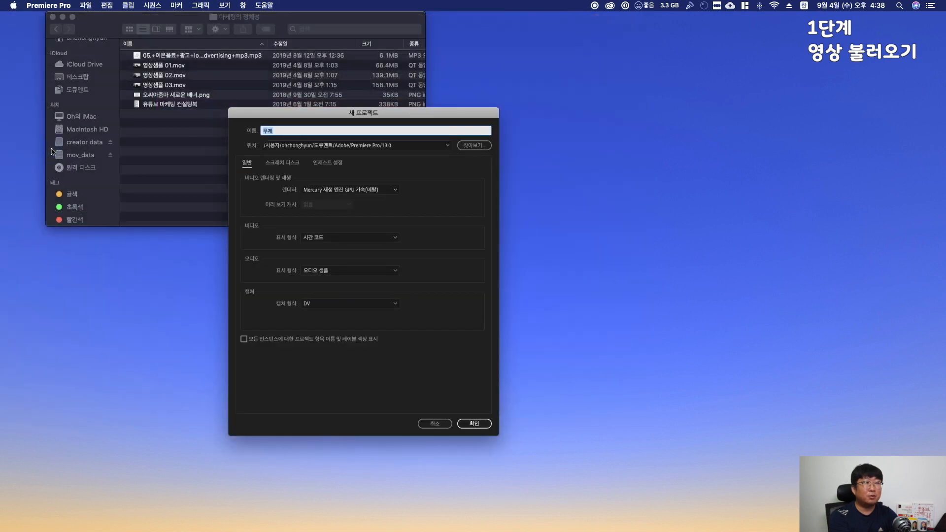
{"action": "left_click", "coordinate": [476, 146]}
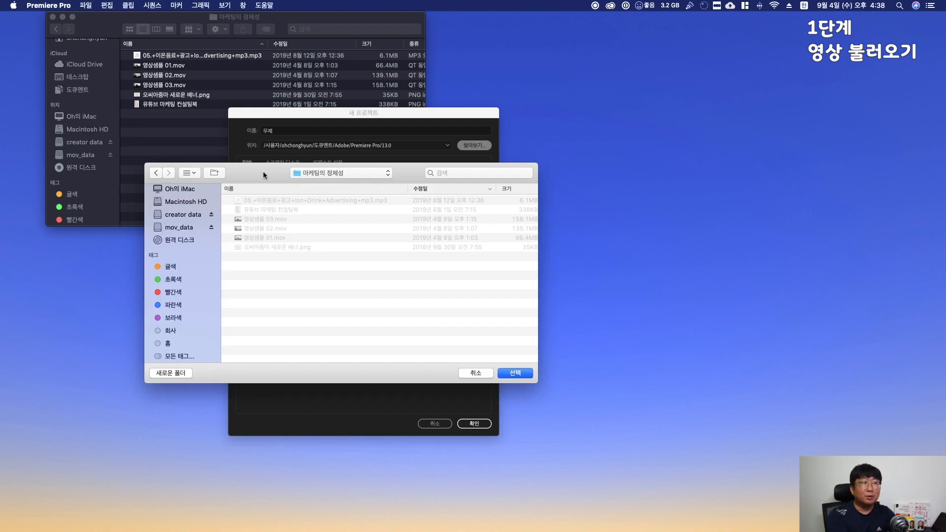
{"action": "left_click", "coordinate": [512, 375]}
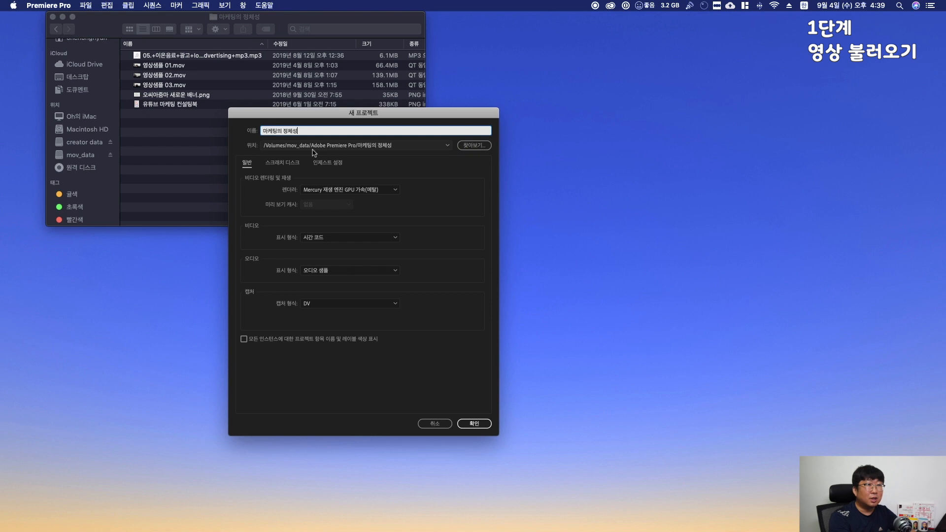
{"action": "left_click", "coordinate": [476, 191]}
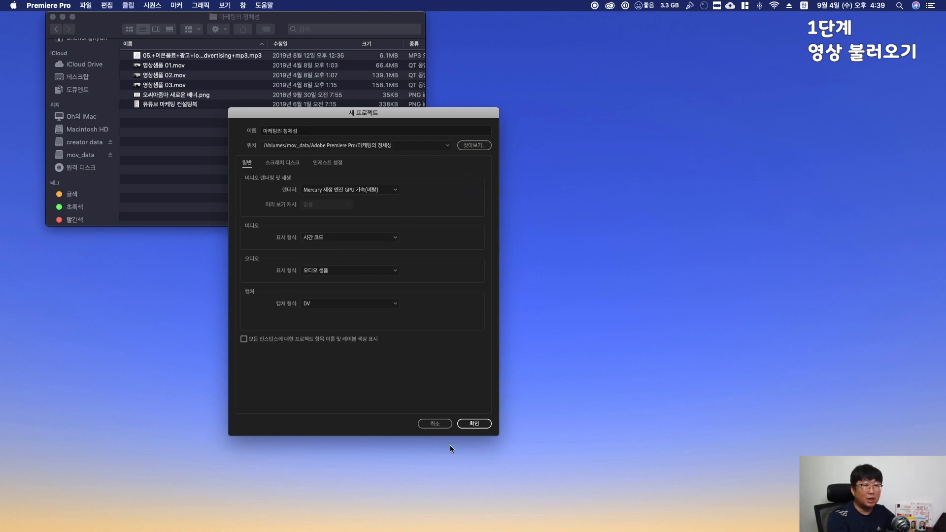
{"action": "left_click", "coordinate": [473, 424]}
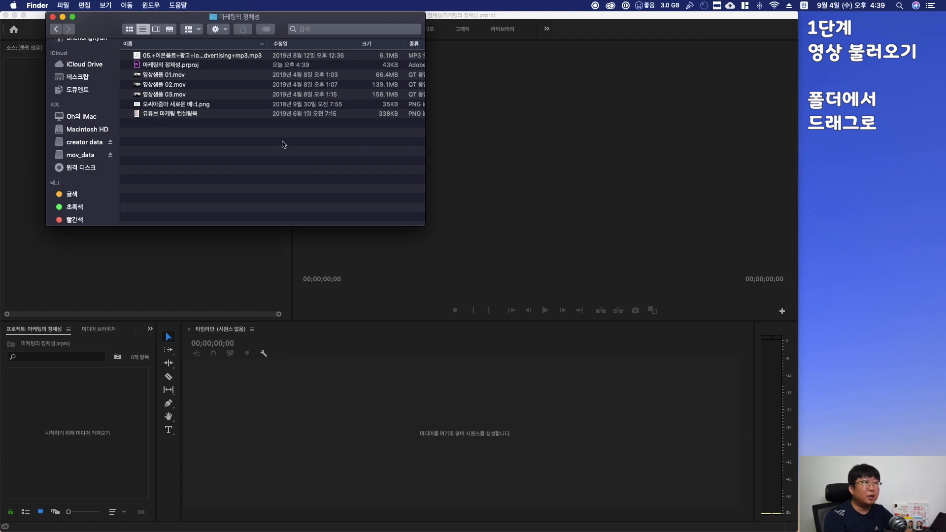
Place 영상샘플 01, 02 and 03 one after another on the timeline from the project folder
{"action": "left_click", "coordinate": [191, 76]}
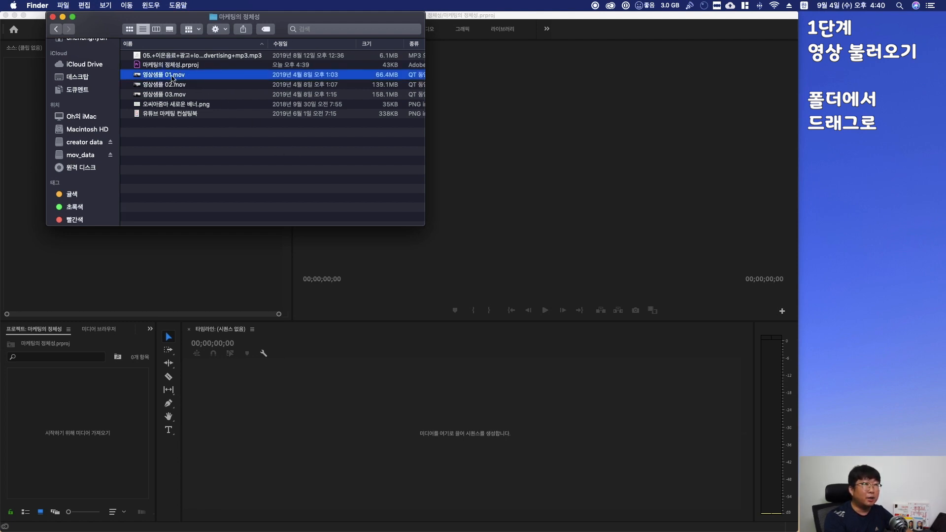
{"action": "left_click_drag", "start_coordinate": [169, 77], "coordinate": [428, 459]}
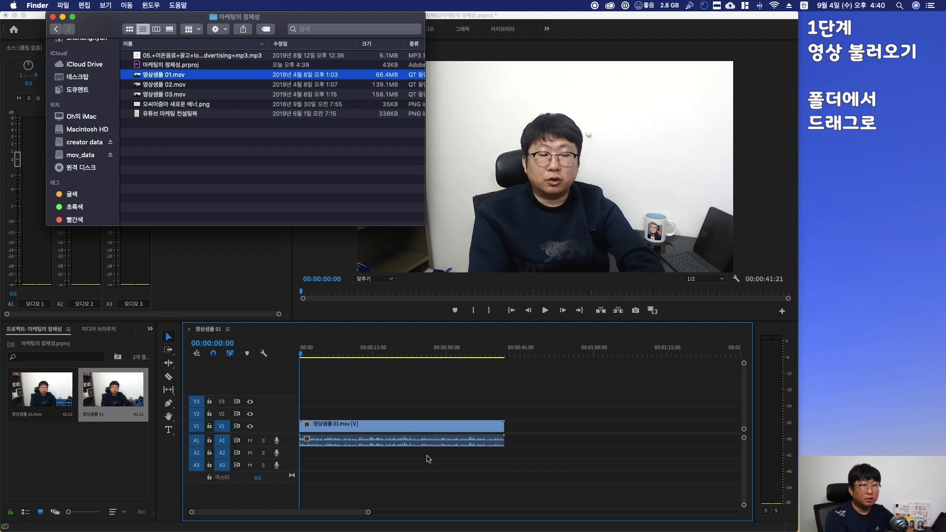
{"action": "left_click_drag", "start_coordinate": [164, 85], "coordinate": [515, 427]}
{"action": "scroll", "coordinate": [563, 397], "scroll_direction": "right", "scroll_amount": 10}
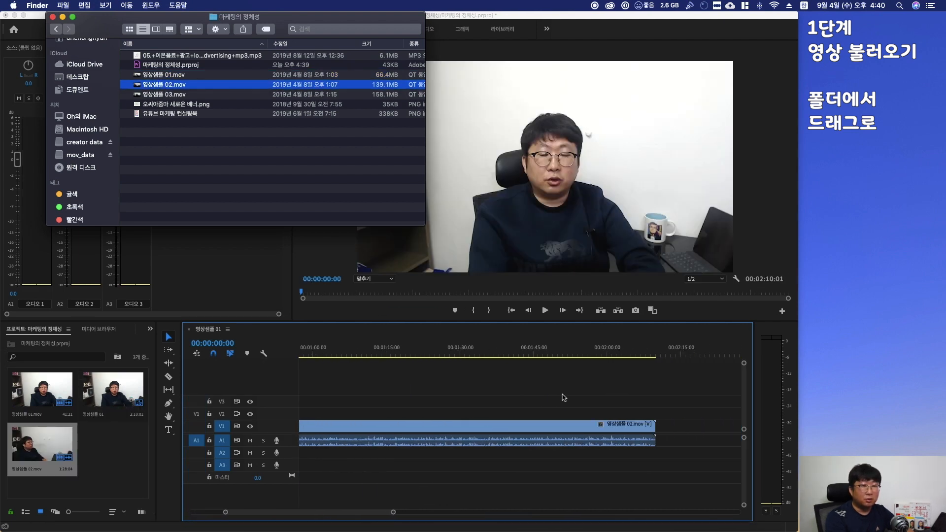
{"action": "left_click_drag", "start_coordinate": [164, 94], "coordinate": [597, 425]}
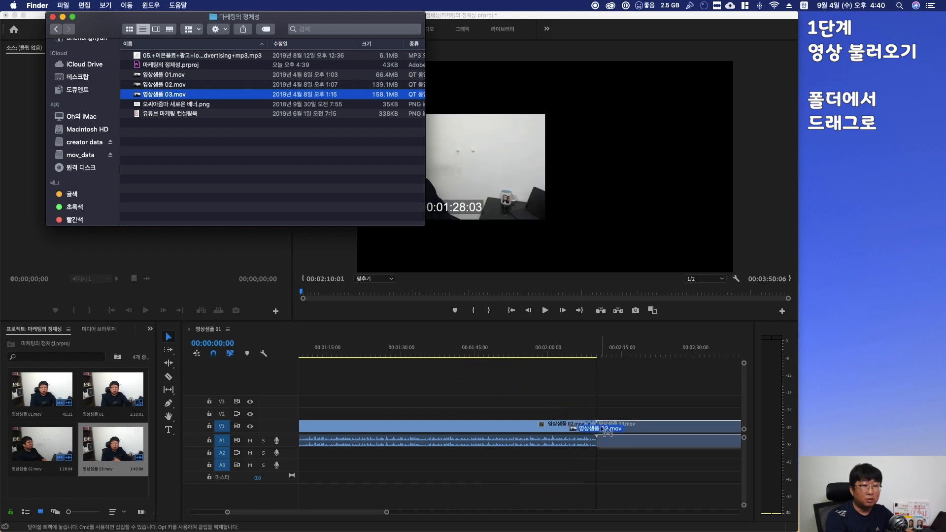
{"action": "scroll", "coordinate": [450, 380], "scroll_direction": "left", "scroll_amount": 10}
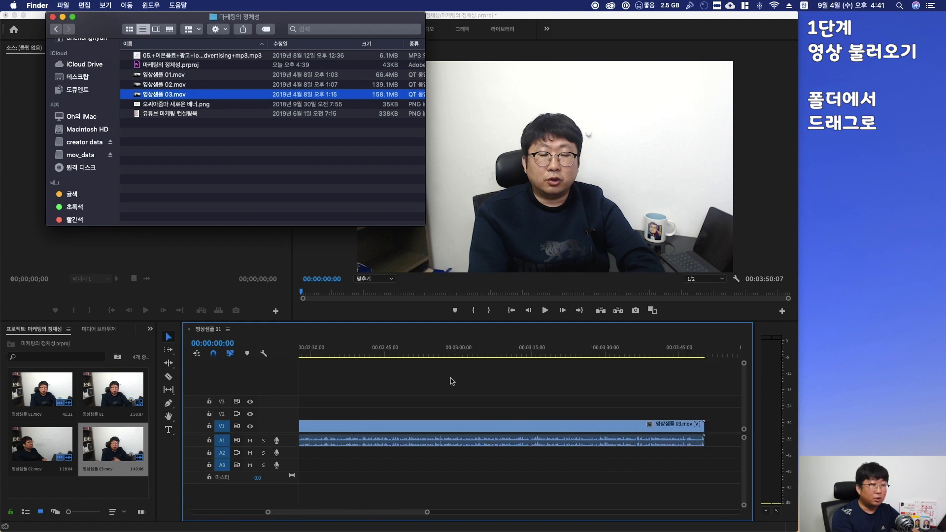
Close the folder window and enlarge the A1 audio and V1 video track heights in the timeline
{"action": "left_click", "coordinate": [52, 17]}
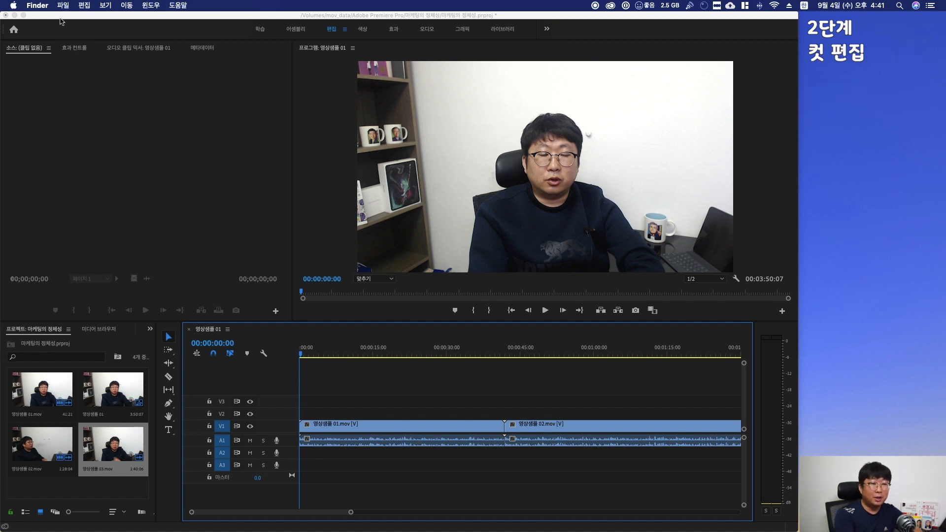
{"action": "left_click", "coordinate": [369, 397]}
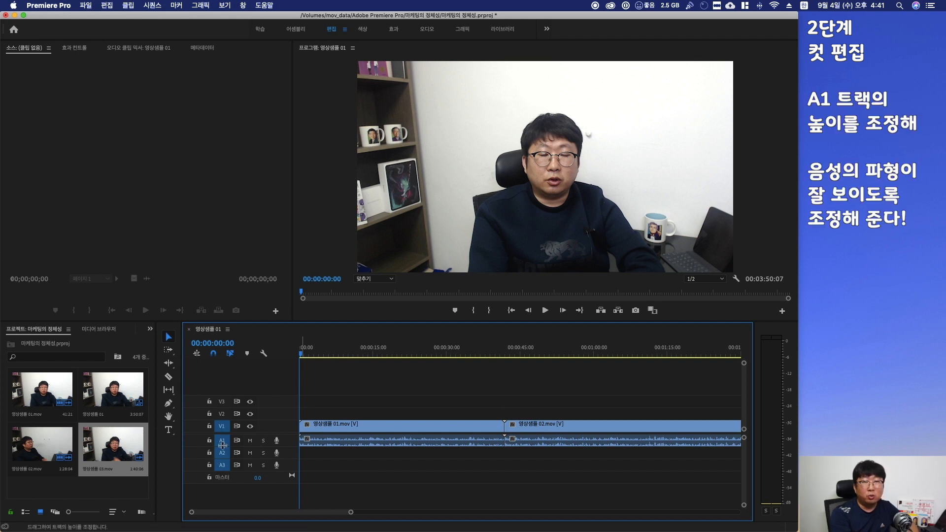
{"action": "left_click_drag", "start_coordinate": [222, 445], "coordinate": [223, 477]}
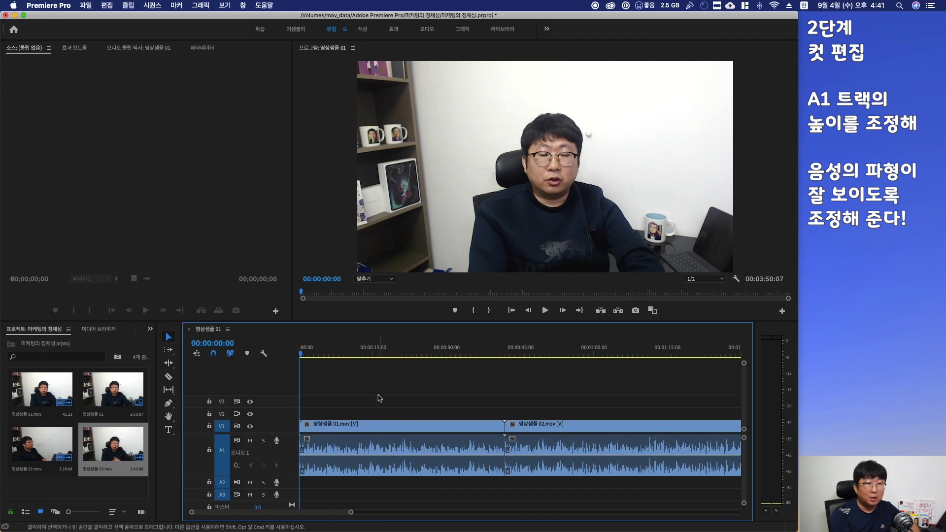
{"action": "key", "text": "super+equal"}
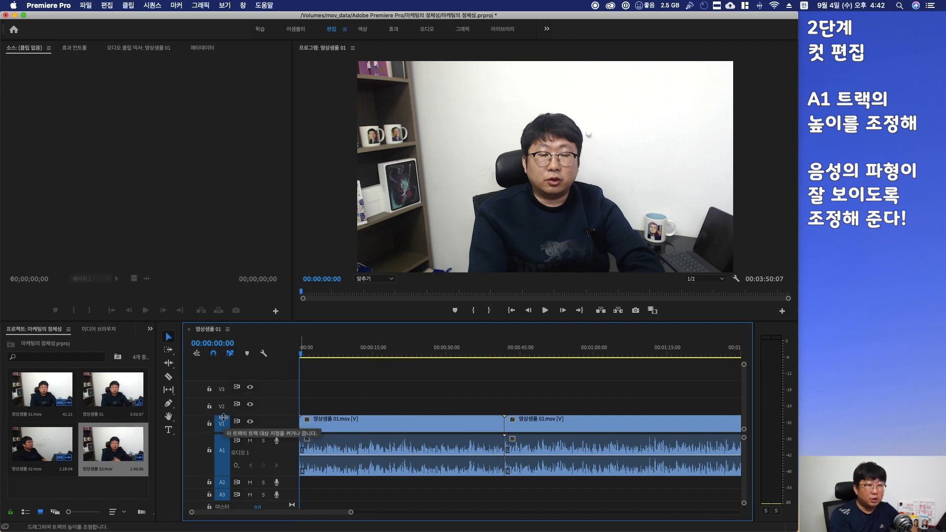
{"action": "left_click_drag", "start_coordinate": [223, 417], "coordinate": [223, 407]}
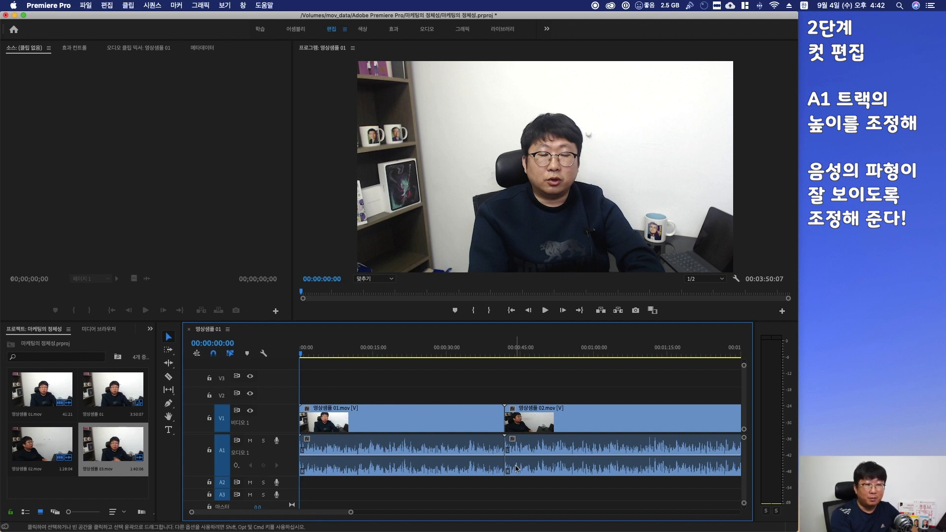
Move the playhead along the time ruler and play back the start of the sequence
{"action": "left_click", "coordinate": [365, 351]}
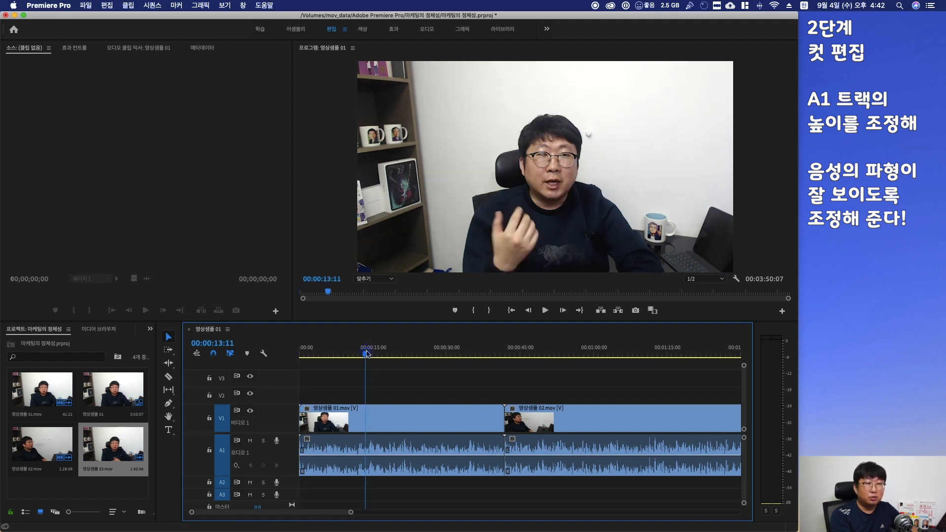
{"action": "left_click", "coordinate": [325, 351]}
{"action": "left_click", "coordinate": [324, 352]}
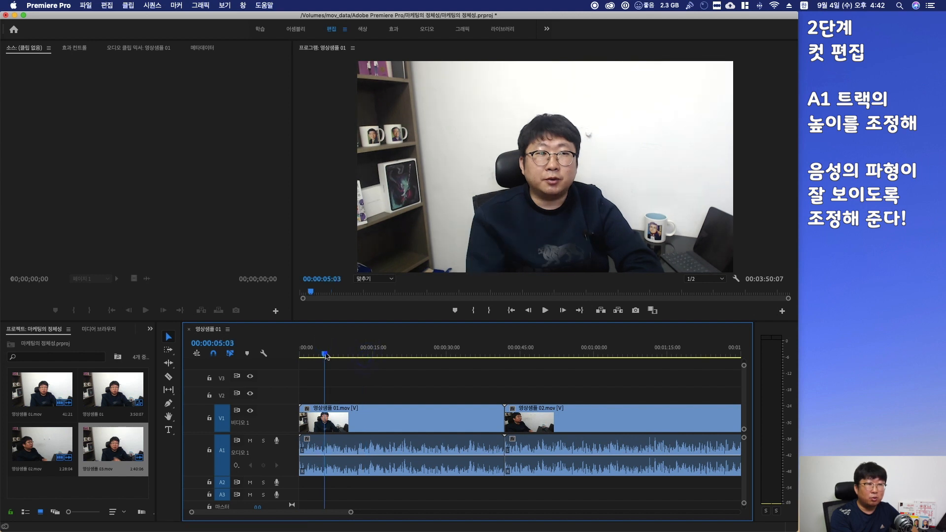
{"action": "left_click", "coordinate": [395, 363]}
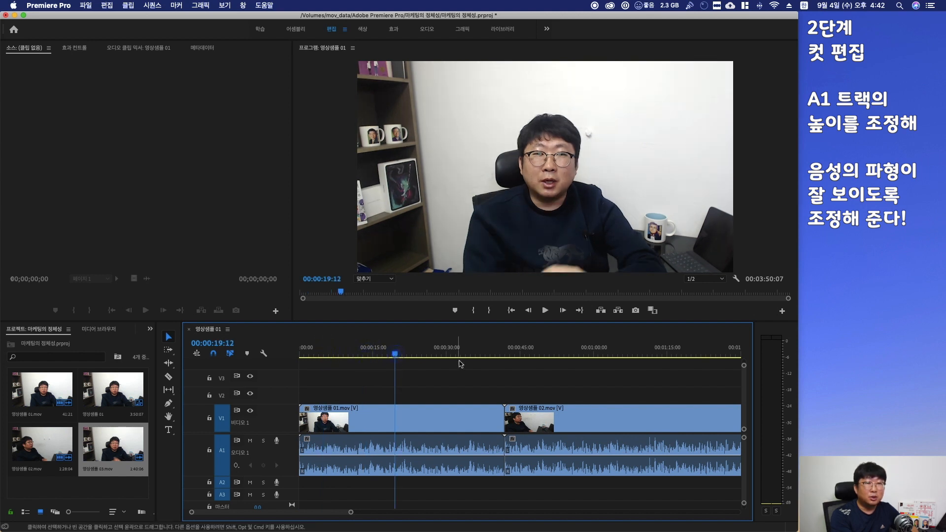
{"action": "left_click", "coordinate": [444, 353]}
{"action": "left_click", "coordinate": [494, 352]}
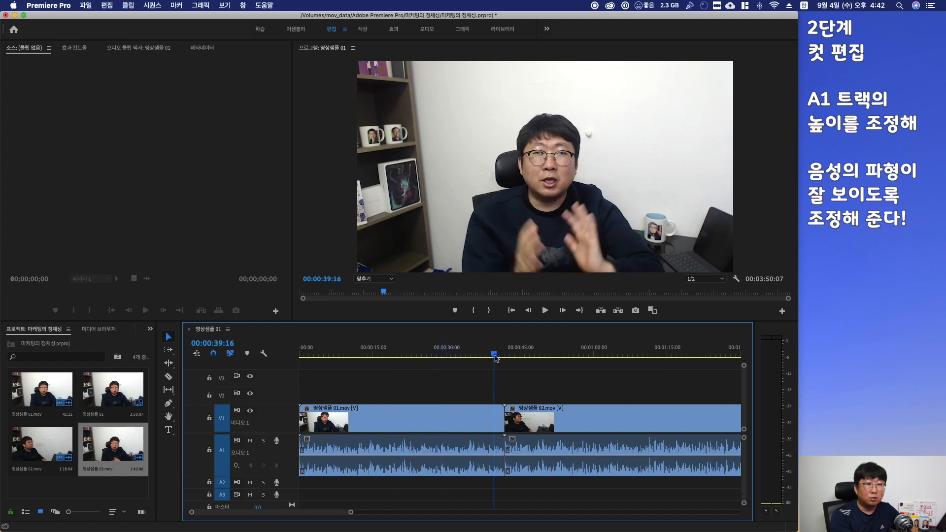
{"action": "left_click", "coordinate": [320, 353]}
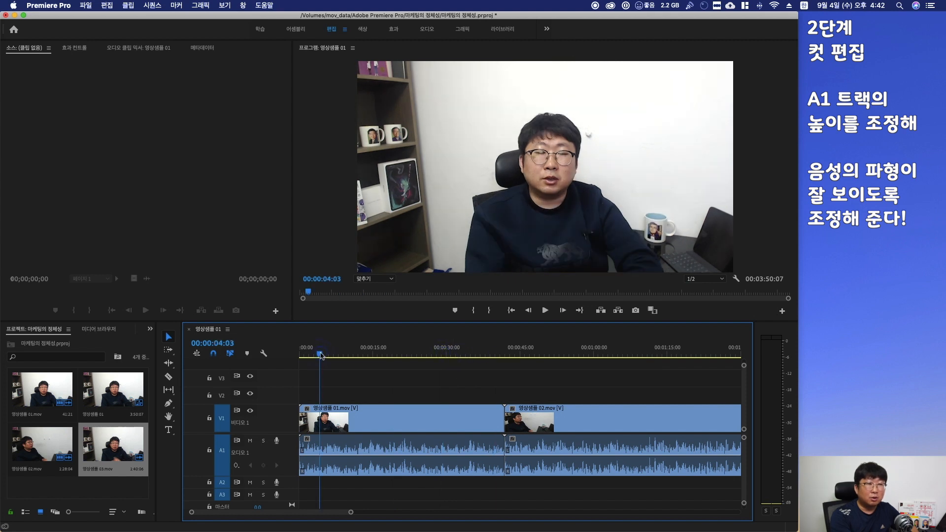
{"action": "left_click", "coordinate": [546, 311]}
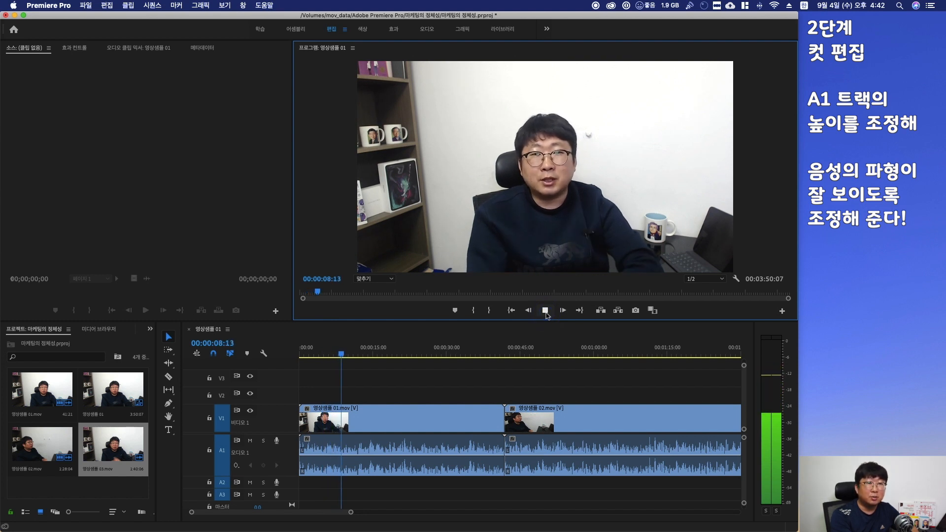
{"action": "left_click", "coordinate": [546, 310]}
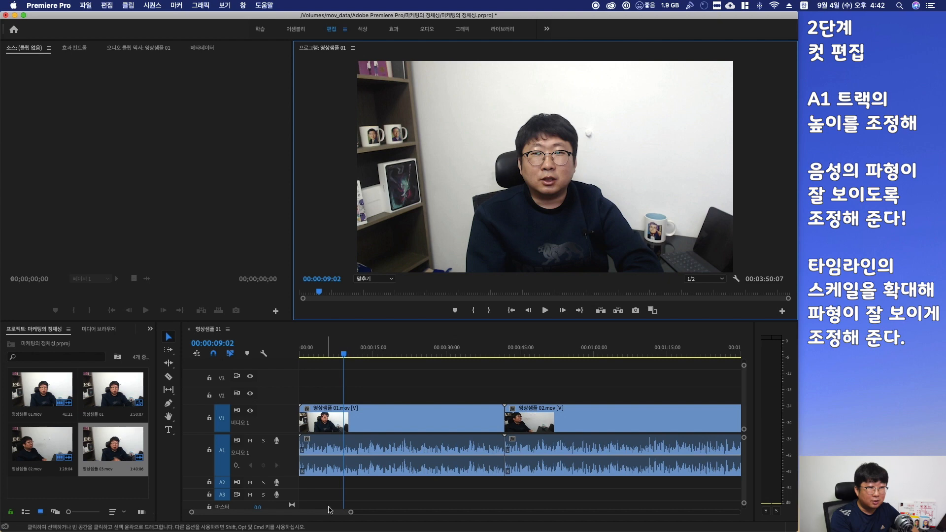
Zoom into the timeline so the audio waveform is visible and play the sequence from its start
{"action": "mouse_move", "coordinate": [351, 514]}
{"action": "left_mouse_down"}
{"action": "mouse_move", "coordinate": [422, 526]}
{"action": "mouse_move", "coordinate": [318, 514]}
{"action": "left_mouse_up"}
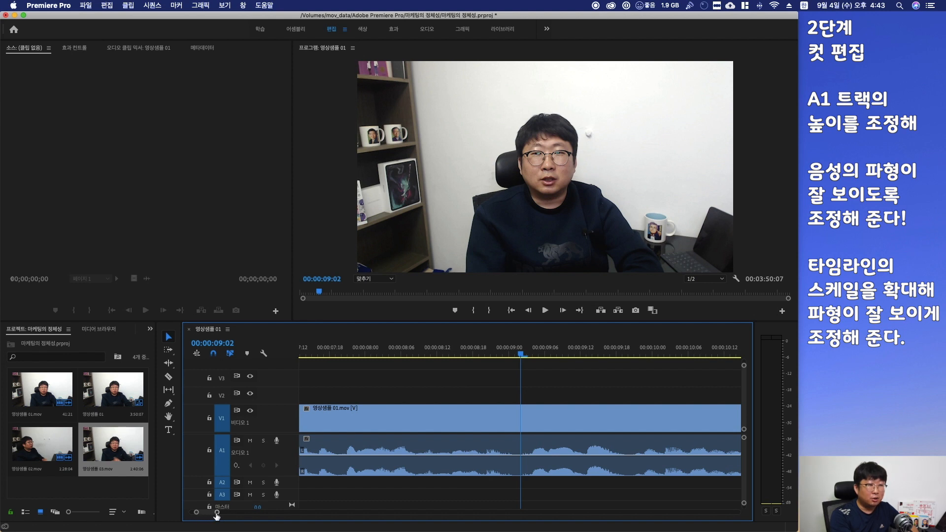
{"action": "left_click_drag", "start_coordinate": [217, 515], "coordinate": [217, 515]}
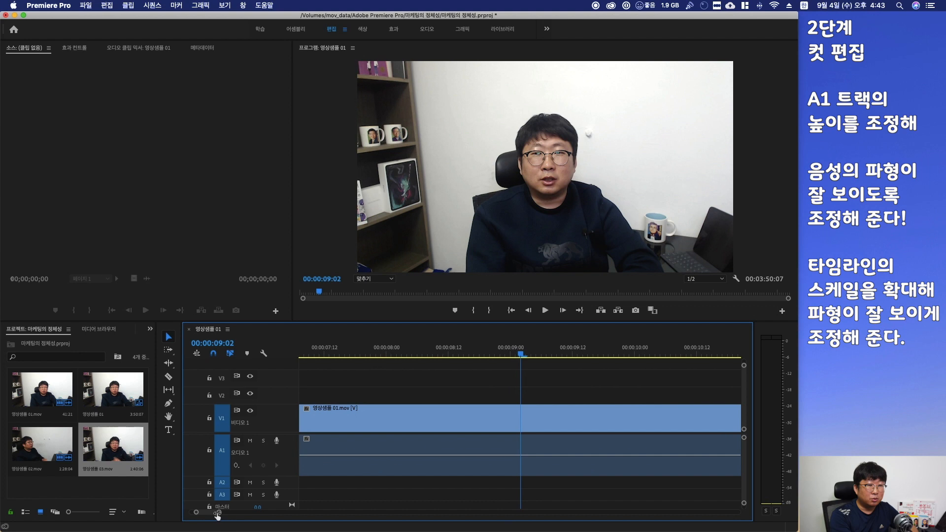
{"action": "scroll", "coordinate": [409, 409], "scroll_direction": "up", "scroll_amount": 5}
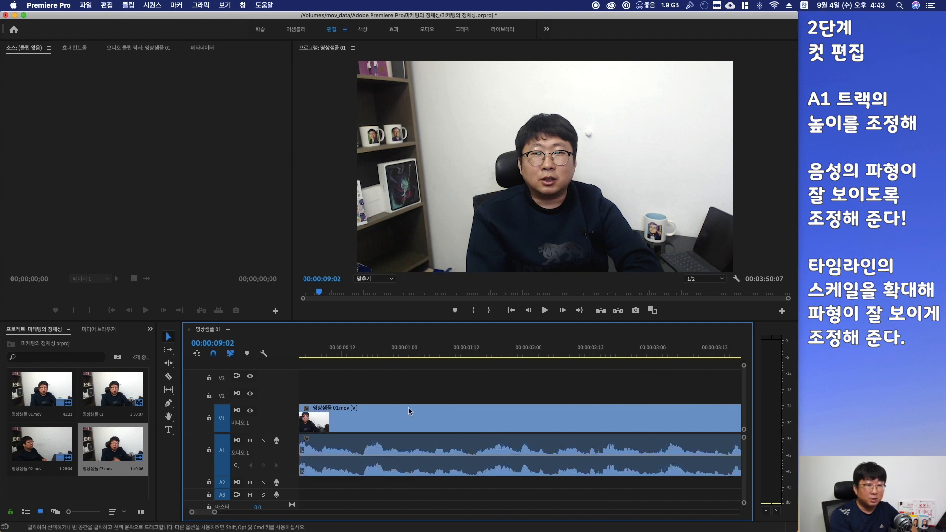
{"action": "scroll", "coordinate": [409, 411], "scroll_direction": "up", "scroll_amount": 1}
{"action": "left_click", "coordinate": [356, 356]}
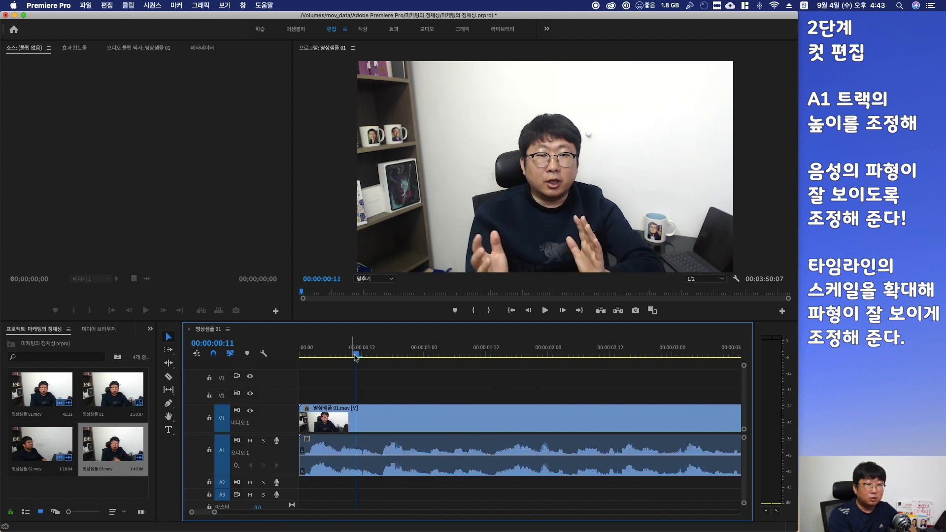
{"action": "key", "text": "space"}
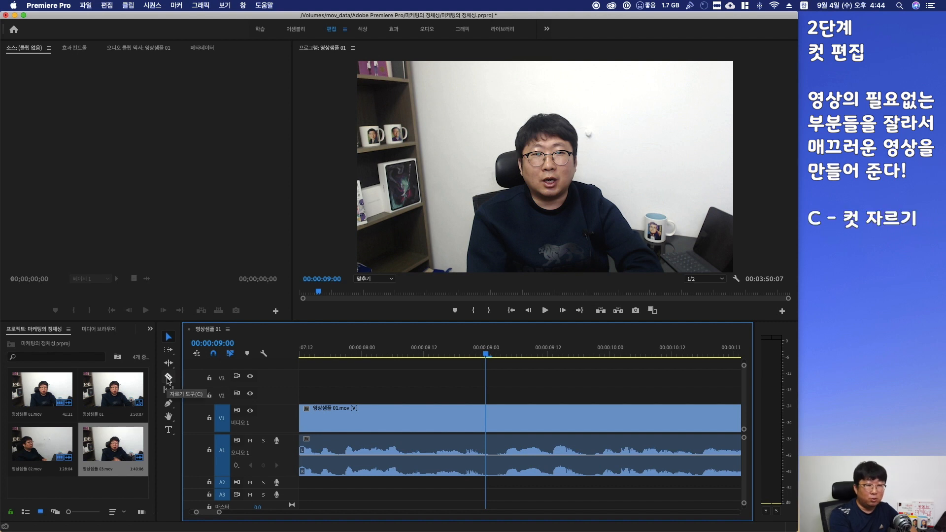
Switch to the Razor tool and cut the 영상샘플 01 clip at three points around the 9-second mark
{"action": "left_click", "coordinate": [168, 378]}
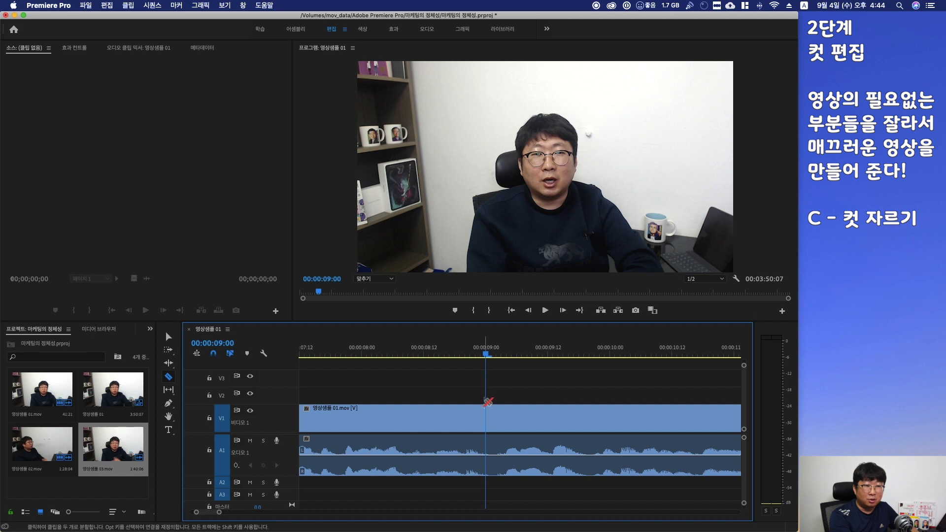
{"action": "left_click", "coordinate": [487, 415]}
{"action": "left_click", "coordinate": [496, 418]}
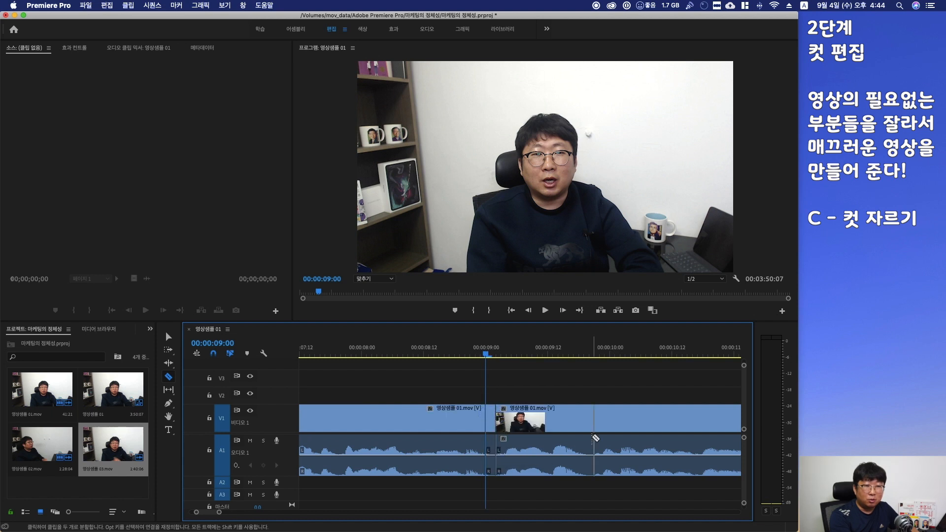
{"action": "left_click", "coordinate": [590, 434]}
Cut short unwanted pieces out of 영상샘플 01 near the 12-second and 17.5-second marks
{"action": "scroll", "coordinate": [541, 428], "scroll_direction": "right", "scroll_amount": 5}
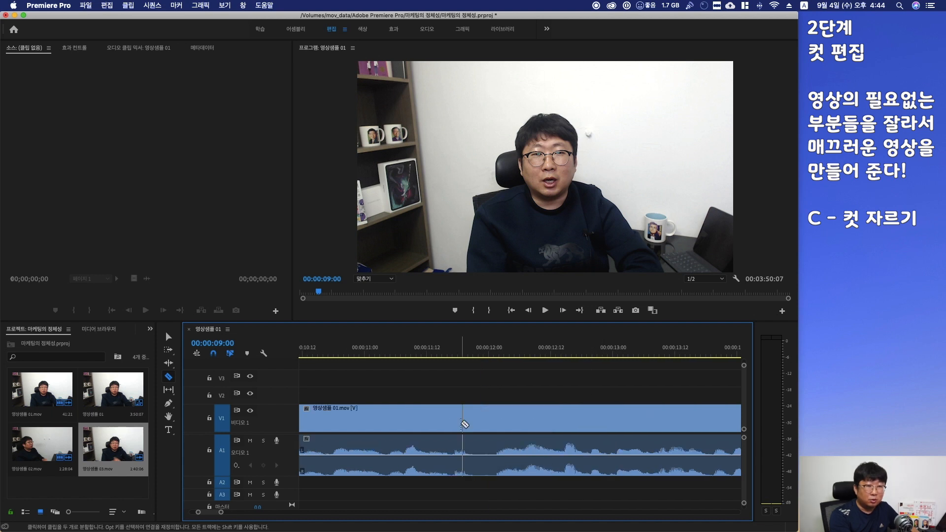
{"action": "left_click", "coordinate": [473, 422]}
{"action": "left_click", "coordinate": [492, 421]}
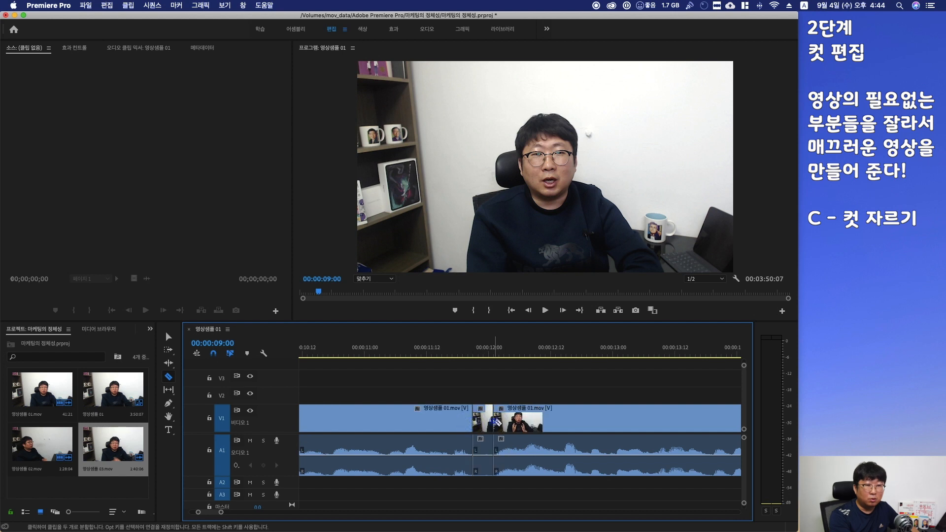
{"action": "scroll", "coordinate": [582, 495], "scroll_direction": "right", "scroll_amount": 3}
{"action": "scroll", "coordinate": [582, 495], "scroll_direction": "right", "scroll_amount": 5}
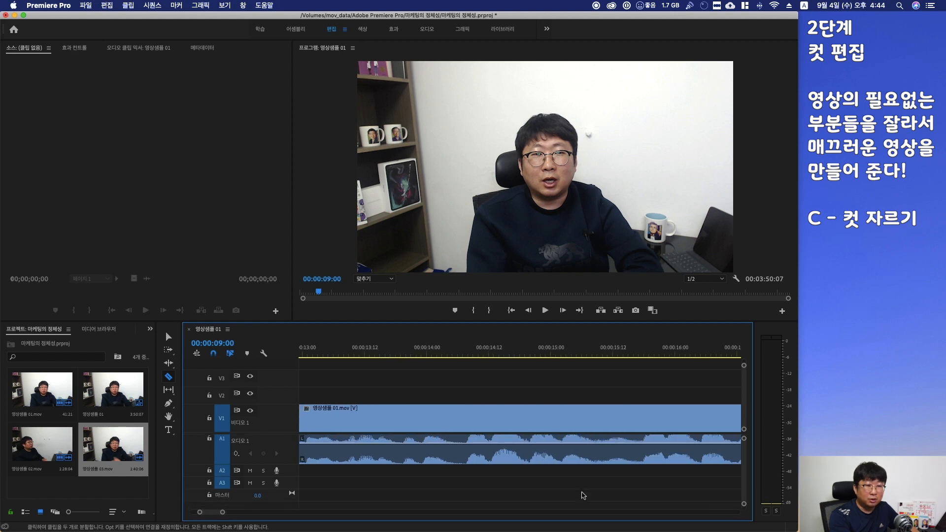
{"action": "scroll", "coordinate": [582, 495], "scroll_direction": "right", "scroll_amount": 6}
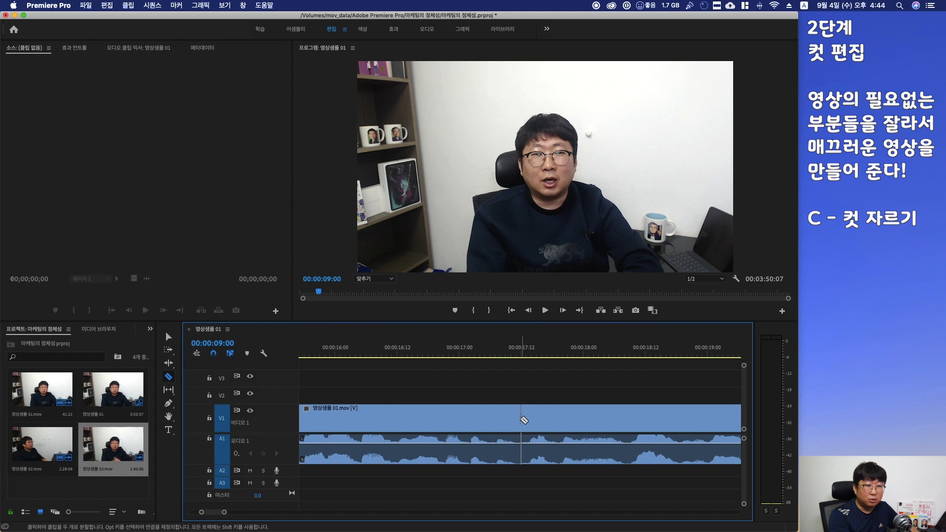
{"action": "left_click", "coordinate": [516, 421]}
{"action": "left_click", "coordinate": [526, 421]}
Make further razor cuts in 영상샘플 01 around the 29- and 30-second marks
{"action": "scroll", "coordinate": [572, 476], "scroll_direction": "right", "scroll_amount": 1}
{"action": "scroll", "coordinate": [572, 476], "scroll_direction": "right", "scroll_amount": 5}
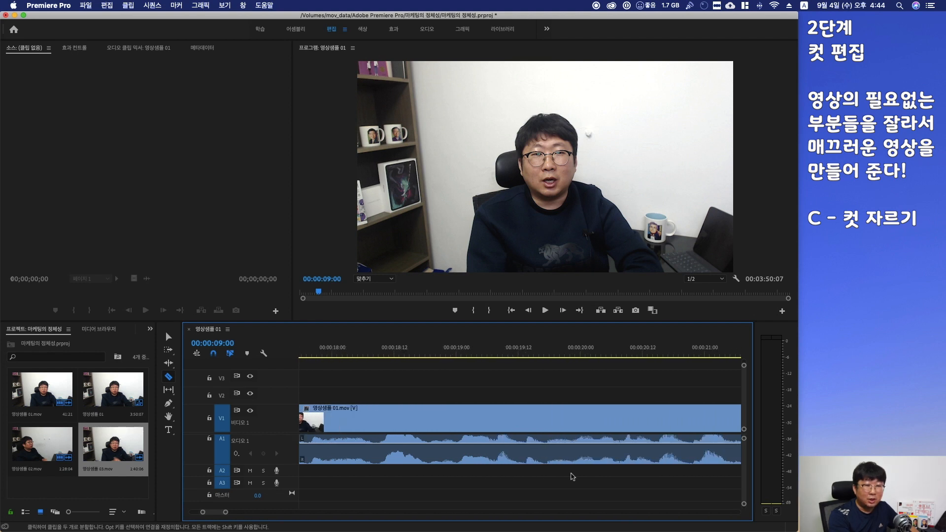
{"action": "scroll", "coordinate": [572, 477], "scroll_direction": "right", "scroll_amount": 5}
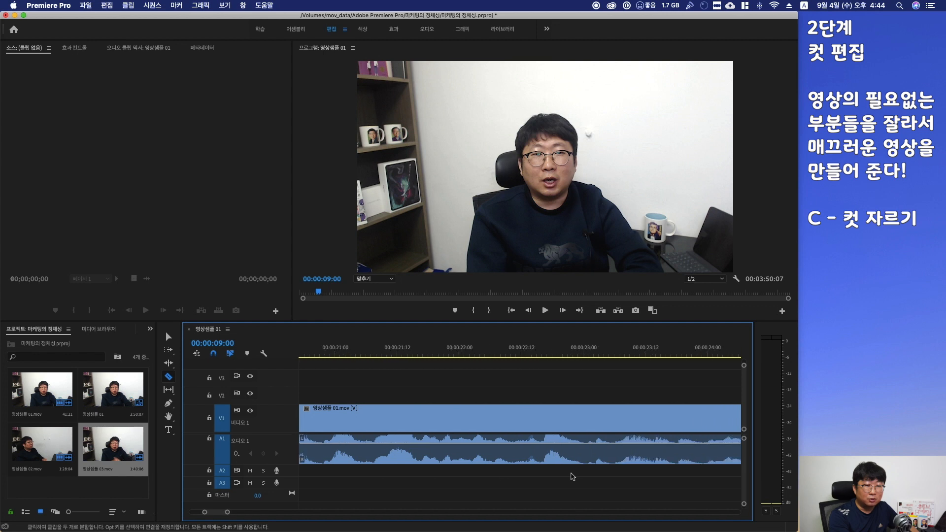
{"action": "scroll", "coordinate": [572, 476], "scroll_direction": "right", "scroll_amount": 10}
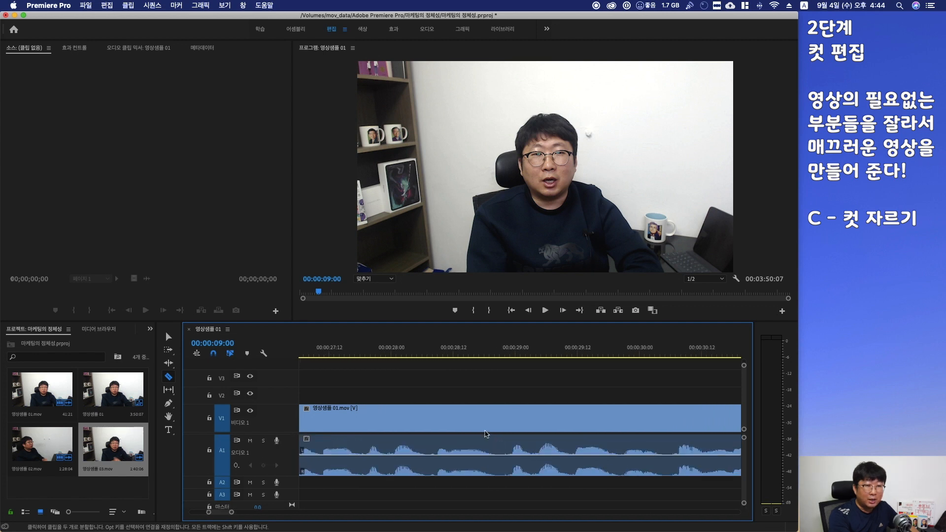
{"action": "left_click", "coordinate": [494, 421]}
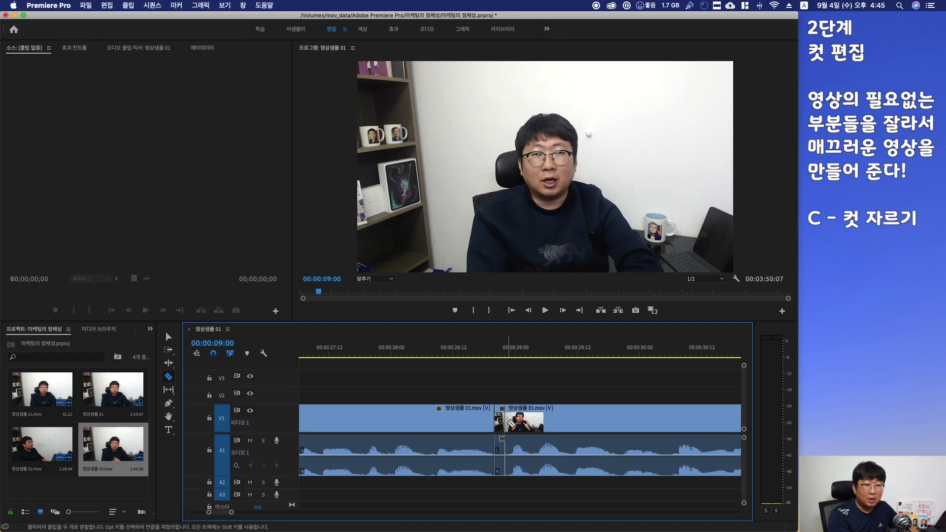
{"action": "left_click", "coordinate": [505, 421]}
{"action": "left_click", "coordinate": [419, 429]}
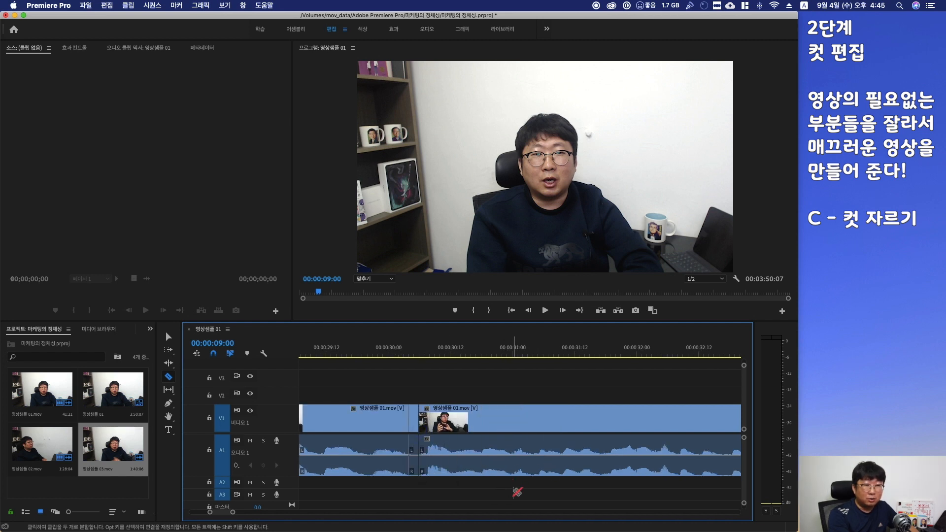
Cut 영상샘플 01 twice around the 33.5-second mark
{"action": "scroll", "coordinate": [514, 493], "scroll_direction": "right", "scroll_amount": 5}
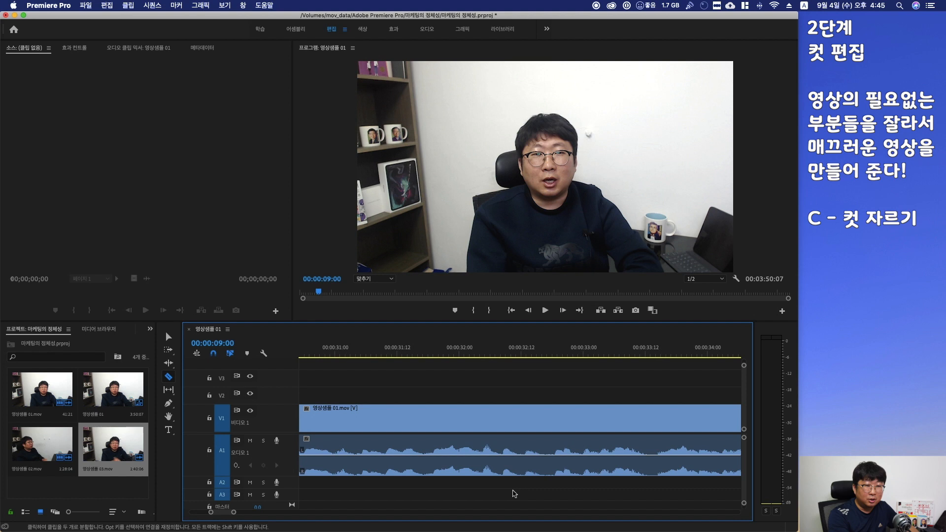
{"action": "scroll", "coordinate": [514, 493], "scroll_direction": "right", "scroll_amount": 3}
{"action": "left_click", "coordinate": [526, 442]}
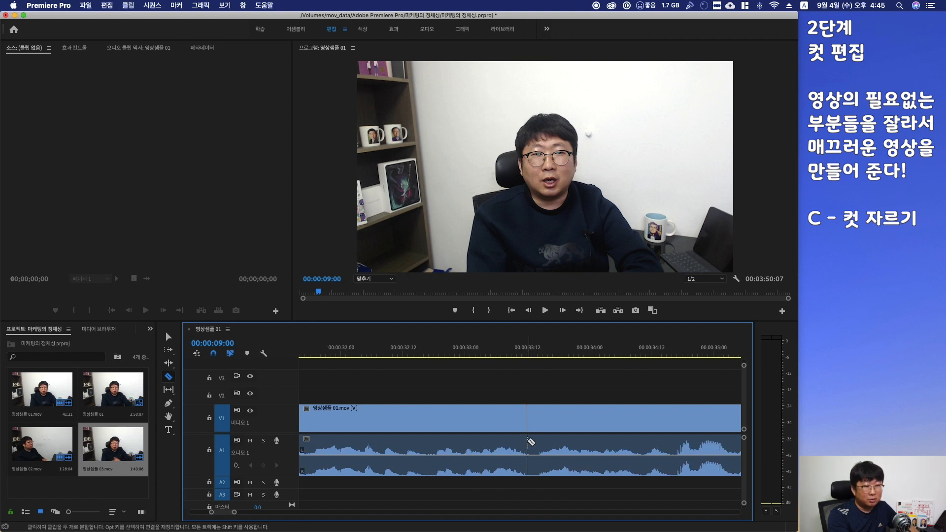
{"action": "left_click", "coordinate": [536, 442]}
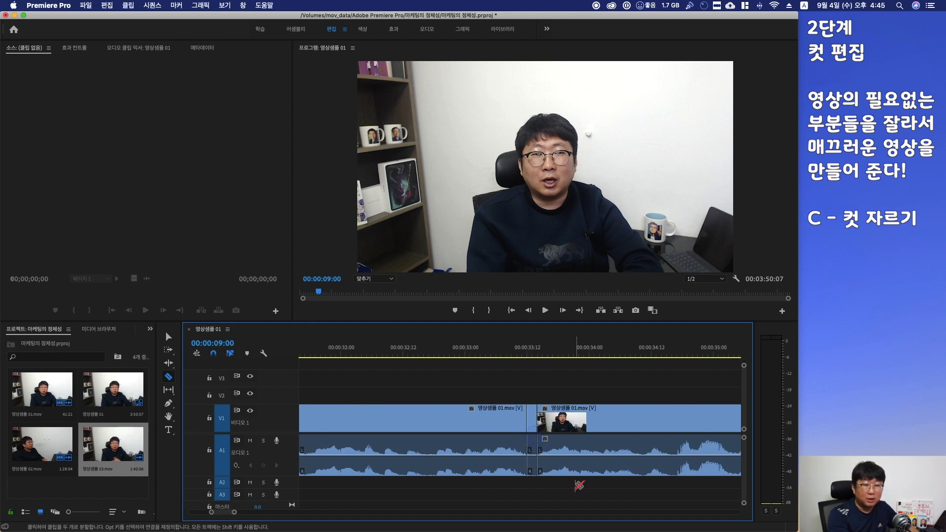
Scroll the timeline to the end of the sequence and back to the cuts in 영상샘플 03 near 3:38
{"action": "scroll", "coordinate": [579, 485], "scroll_direction": "right", "scroll_amount": 12}
{"action": "scroll", "coordinate": [576, 487], "scroll_direction": "right", "scroll_amount": 7}
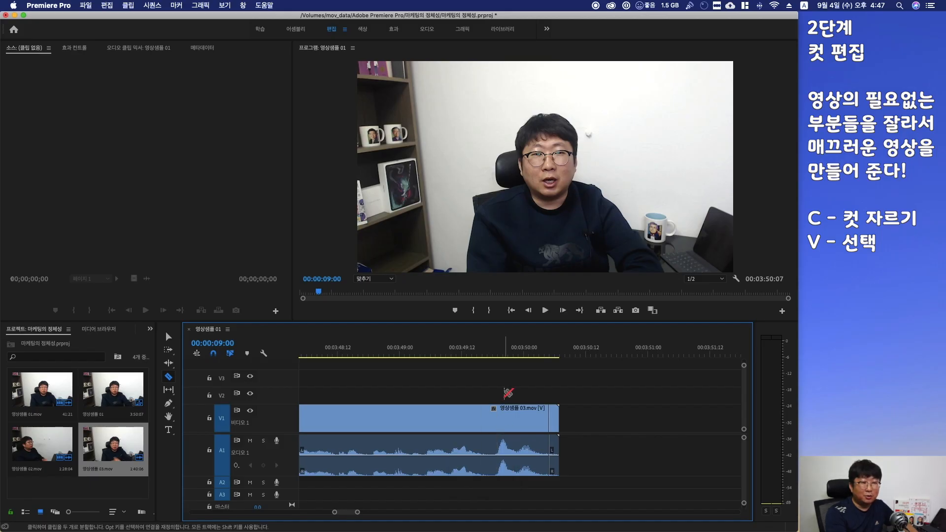
{"action": "scroll", "coordinate": [507, 393], "scroll_direction": "up", "scroll_amount": 5}
{"action": "scroll", "coordinate": [505, 394], "scroll_direction": "up", "scroll_amount": 8}
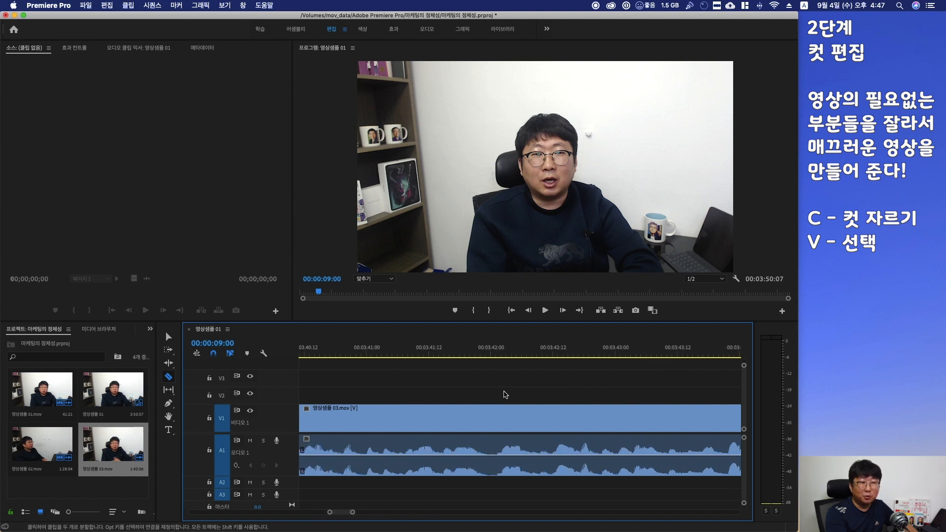
{"action": "scroll", "coordinate": [504, 394], "scroll_direction": "up", "scroll_amount": 3}
{"action": "scroll", "coordinate": [505, 394], "scroll_direction": "up", "scroll_amount": 3}
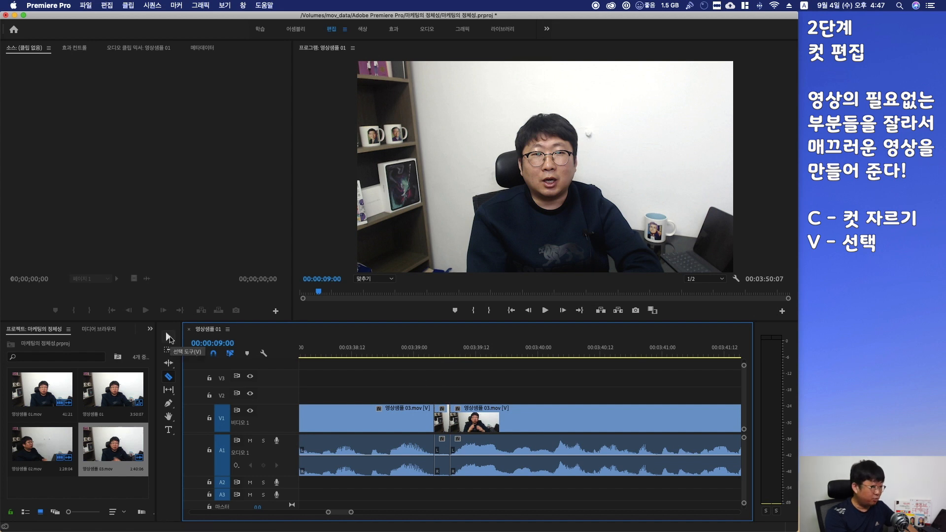
With the Selection tool, zoom out and delete the cut-out segments of 영상샘플 03 around 3:36 and 3:39
{"action": "left_click", "coordinate": [169, 338]}
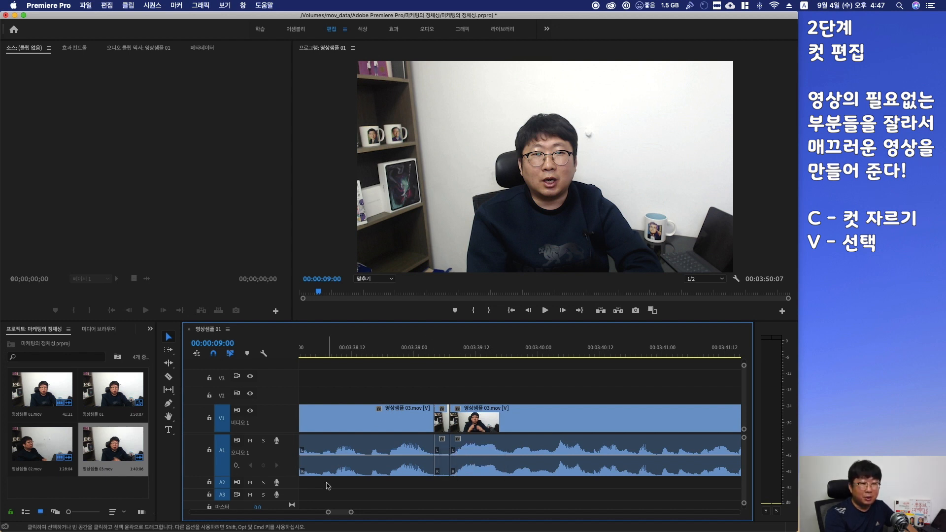
{"action": "left_click_drag", "start_coordinate": [350, 512], "coordinate": [376, 516]}
{"action": "scroll", "coordinate": [410, 438], "scroll_direction": "right", "scroll_amount": 3}
{"action": "left_click", "coordinate": [491, 424]}
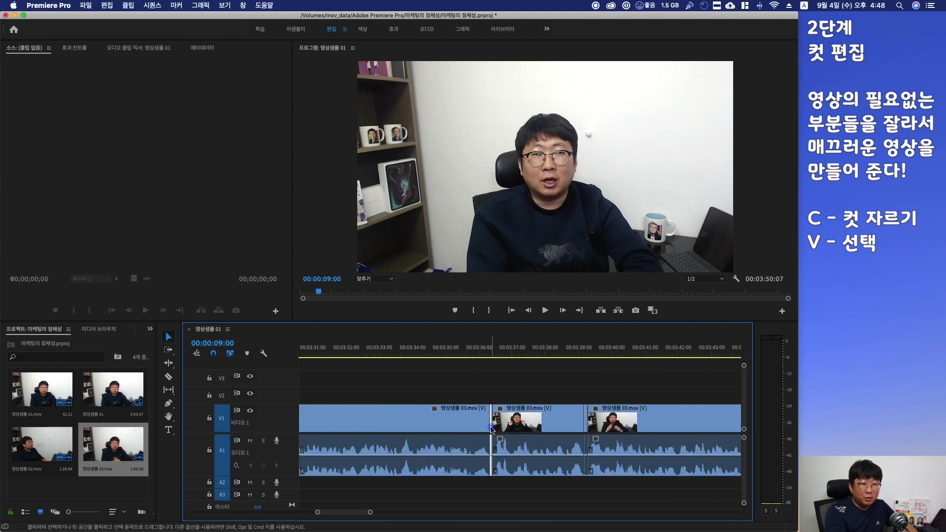
{"action": "left_click", "coordinate": [586, 428]}
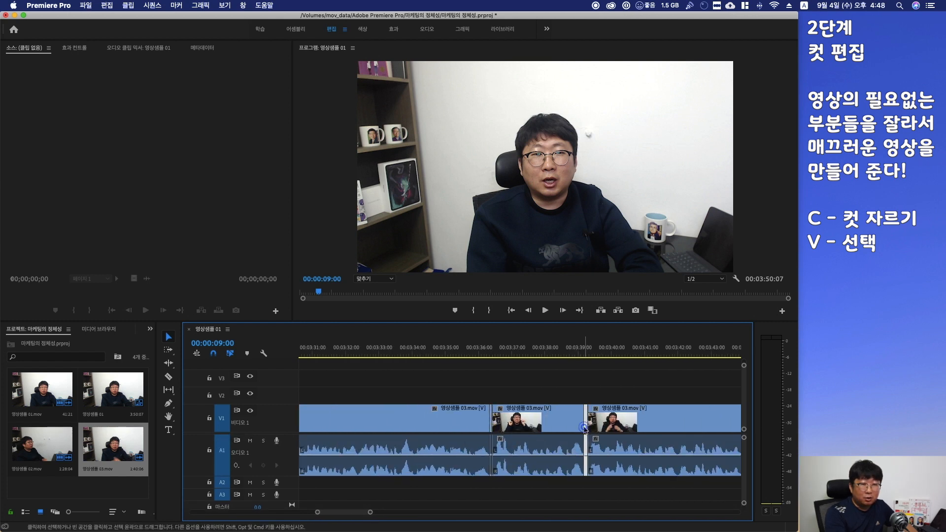
{"action": "left_click", "coordinate": [578, 389]}
{"action": "left_click", "coordinate": [586, 414]}
{"action": "key", "text": "Delete"}
{"action": "left_click", "coordinate": [490, 416]}
{"action": "key", "text": "Delete"}
Delete the short cut segment of 영상샘플 03 near 3:07 and the gap it leaves
{"action": "scroll", "coordinate": [490, 417], "scroll_direction": "left", "scroll_amount": 1}
{"action": "scroll", "coordinate": [491, 416], "scroll_direction": "left", "scroll_amount": 10}
{"action": "left_click", "coordinate": [535, 424]}
{"action": "key", "text": "Delete"}
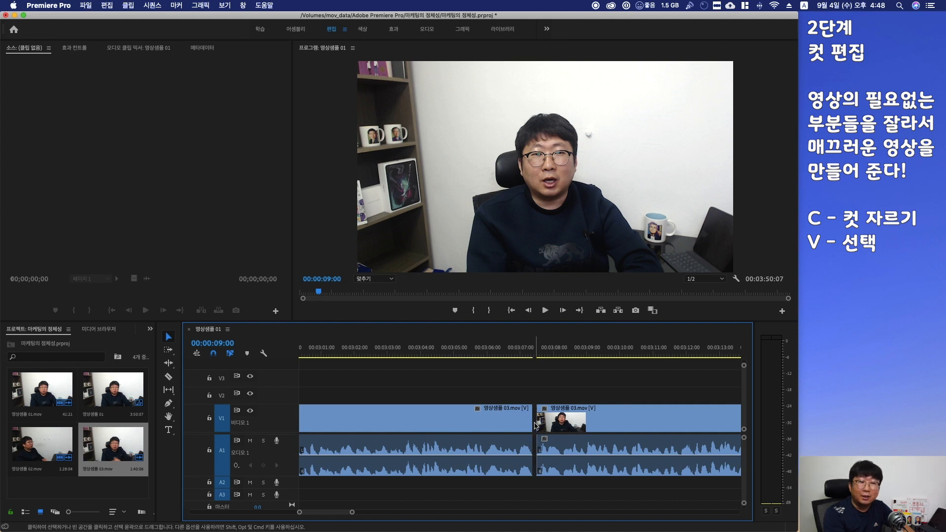
{"action": "left_click", "coordinate": [537, 429]}
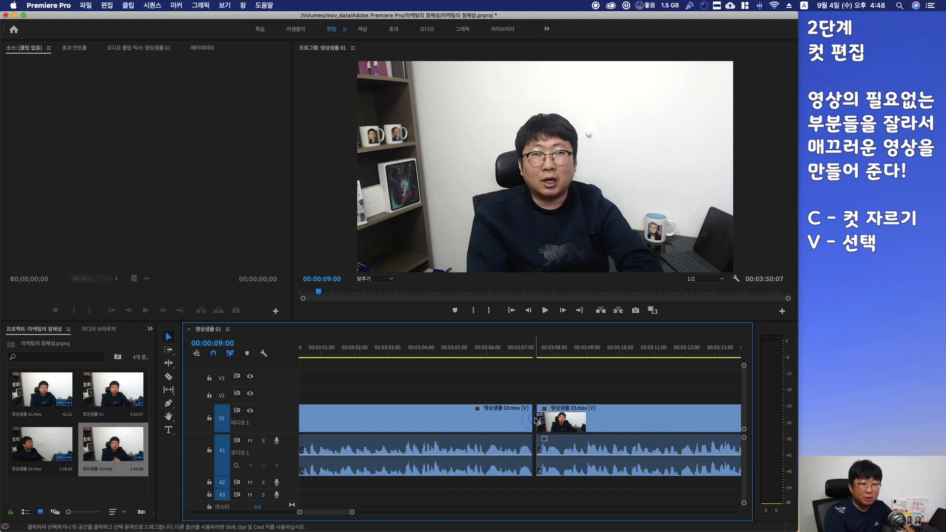
{"action": "key", "text": "BackSpace"}
Remove the gaps near 3:36 and 3:39 so the 영상샘플 03 pieces close up
{"action": "scroll", "coordinate": [554, 488], "scroll_direction": "right", "scroll_amount": 5}
{"action": "scroll", "coordinate": [554, 487], "scroll_direction": "right", "scroll_amount": 8}
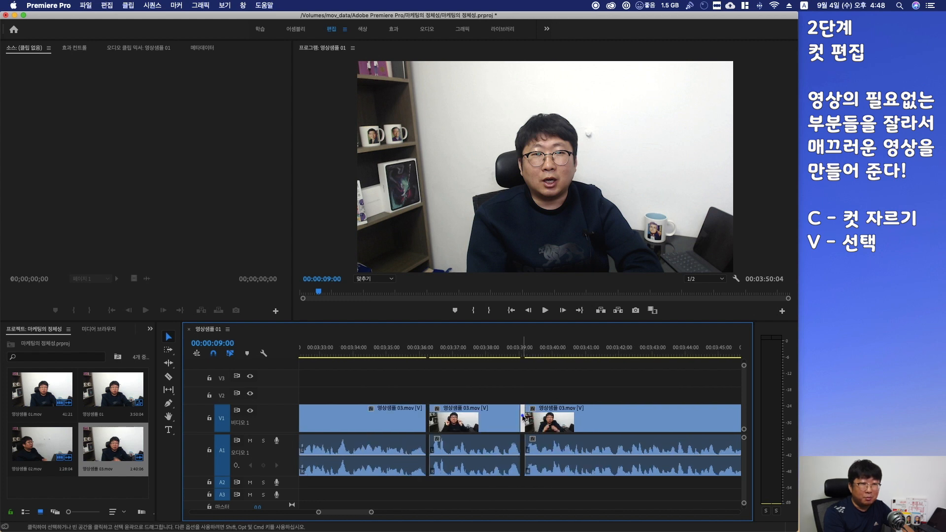
{"action": "left_click", "coordinate": [522, 418]}
{"action": "key", "text": "BackSpace"}
{"action": "left_click", "coordinate": [427, 416]}
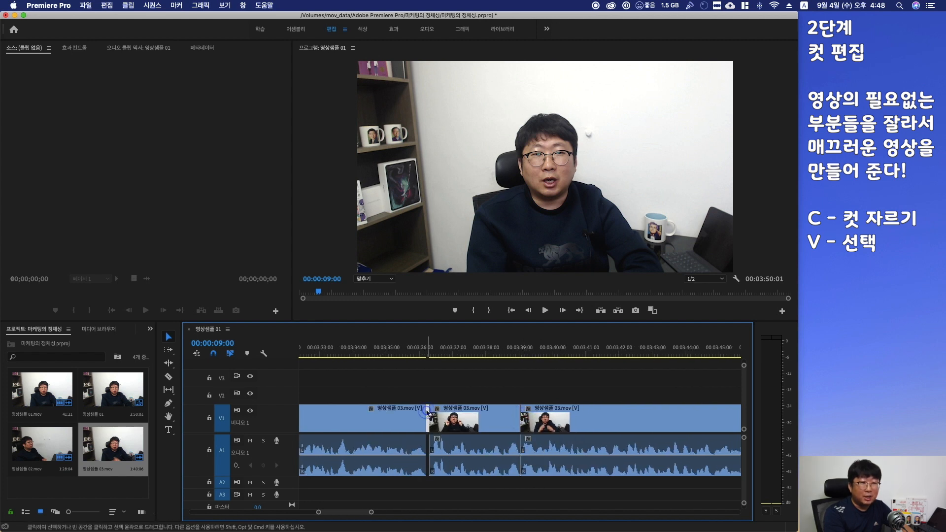
{"action": "key", "text": "BackSpace"}
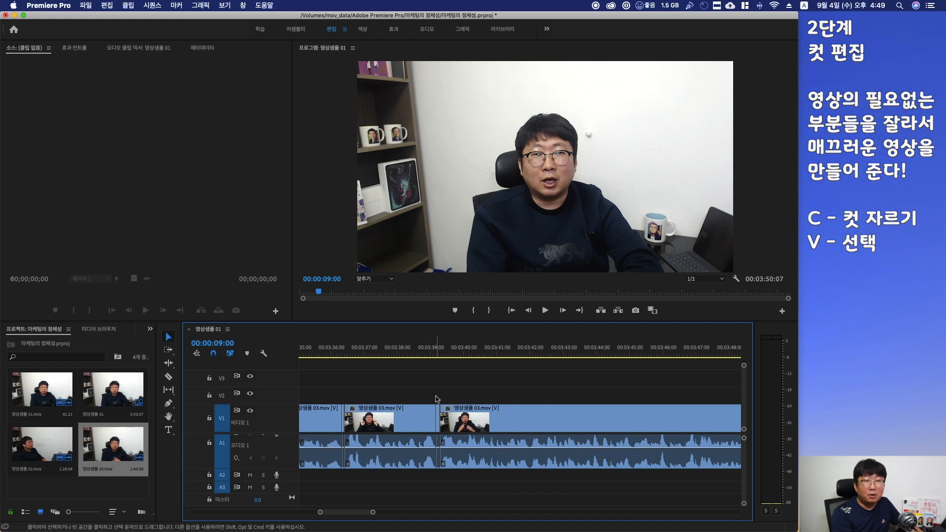
Check the tiny leftover 영상샘플 03 pieces near 3:39 and at the sequence end, and delete the selection
{"action": "scroll", "coordinate": [436, 399], "scroll_direction": "right", "scroll_amount": 6}
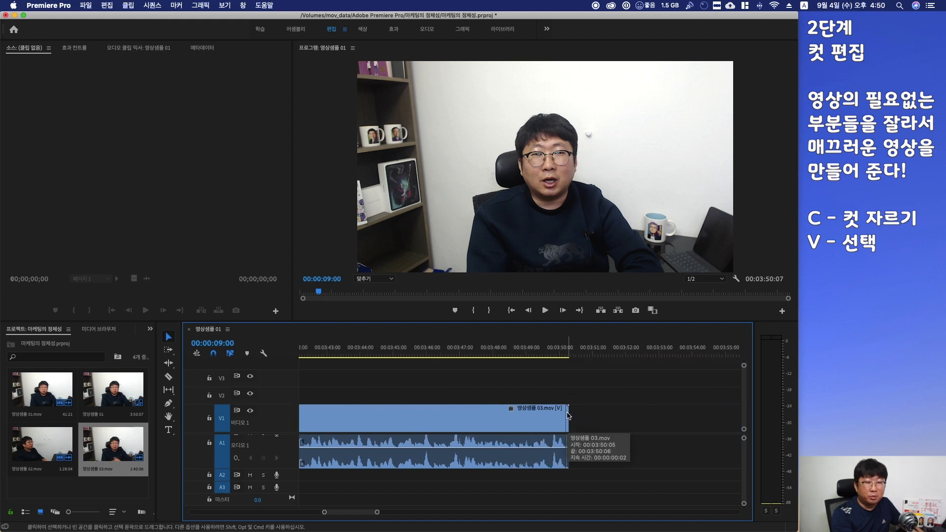
{"action": "scroll", "coordinate": [427, 385], "scroll_direction": "left", "scroll_amount": 5}
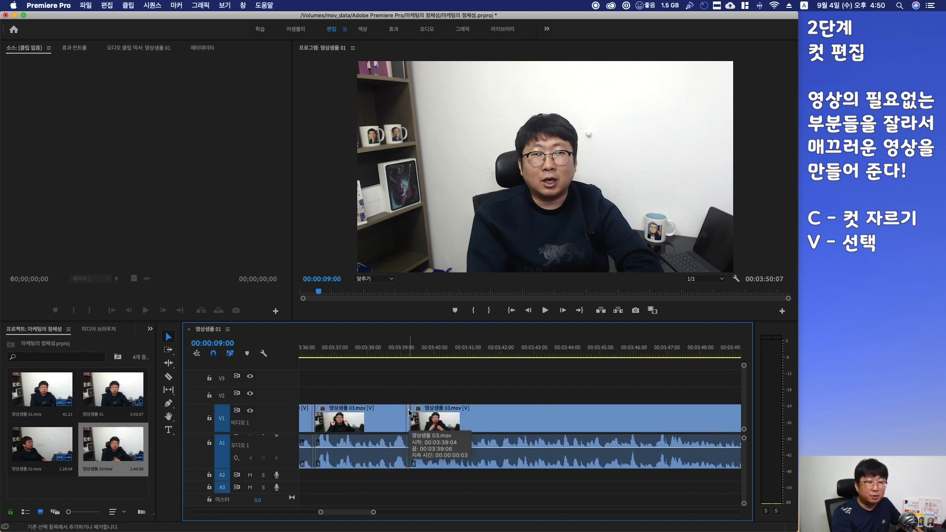
{"action": "scroll", "coordinate": [423, 416], "scroll_direction": "left", "scroll_amount": 15}
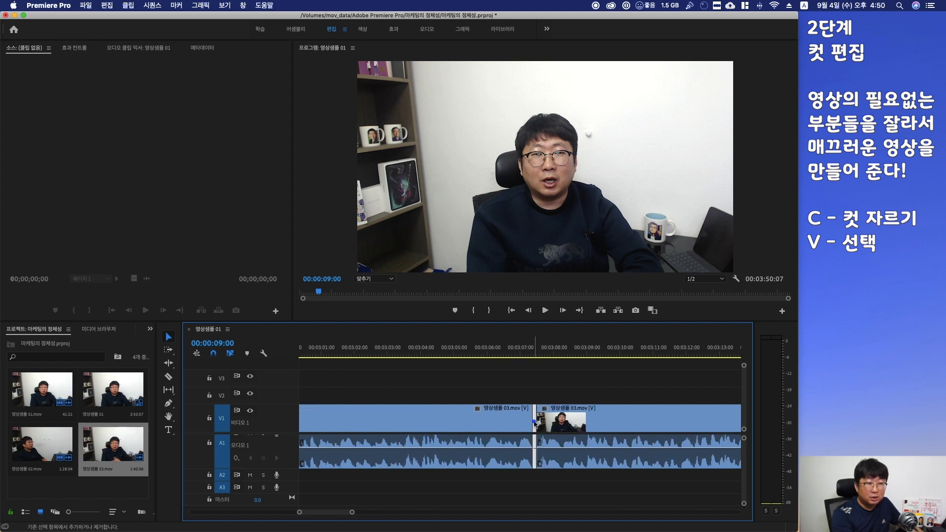
{"action": "scroll", "coordinate": [440, 418], "scroll_direction": "right", "scroll_amount": 15}
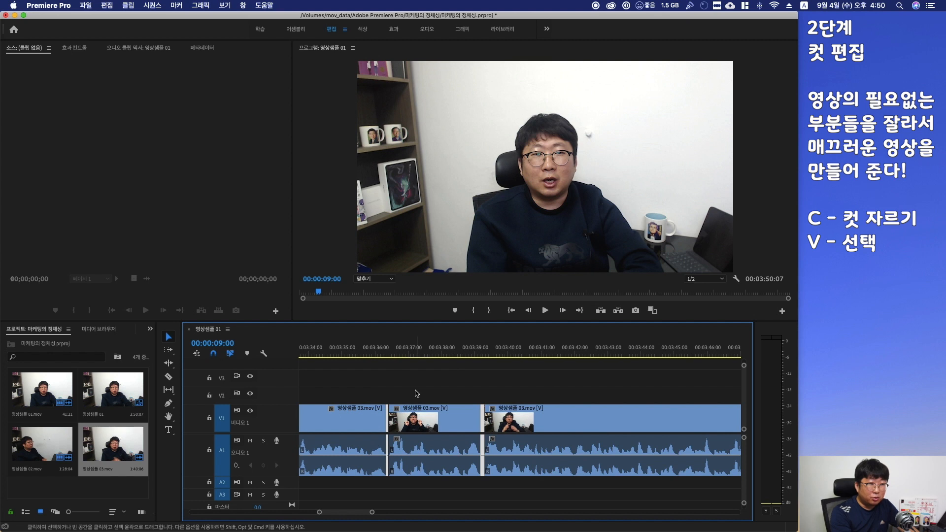
{"action": "key", "text": "Delete"}
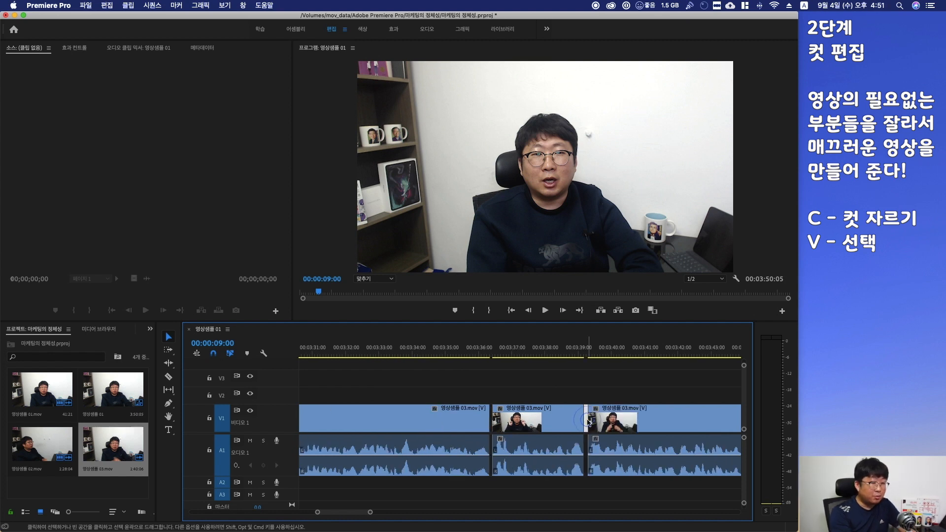
Delete the remaining short 영상샘플 03 pieces near 3:37 so the clips close up
{"action": "key", "text": "Delete"}
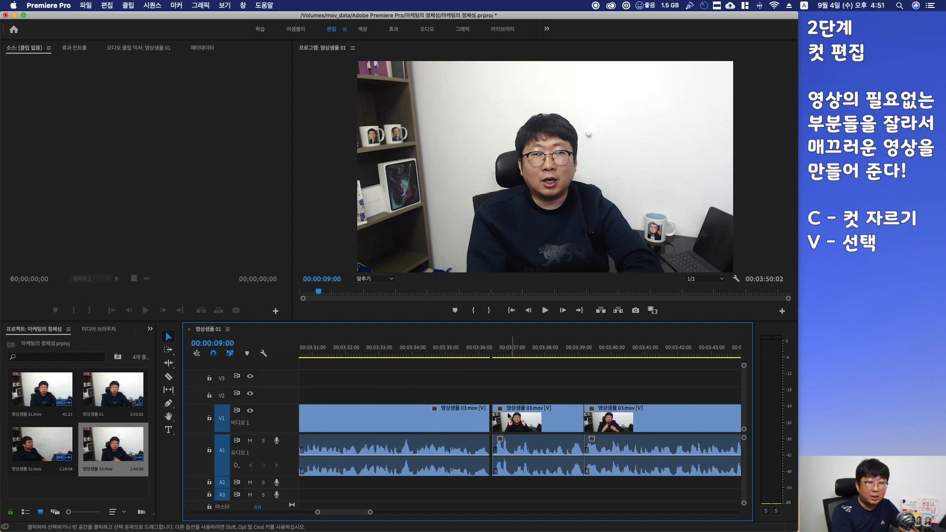
{"action": "left_click", "coordinate": [491, 419]}
{"action": "key", "text": "Delete"}
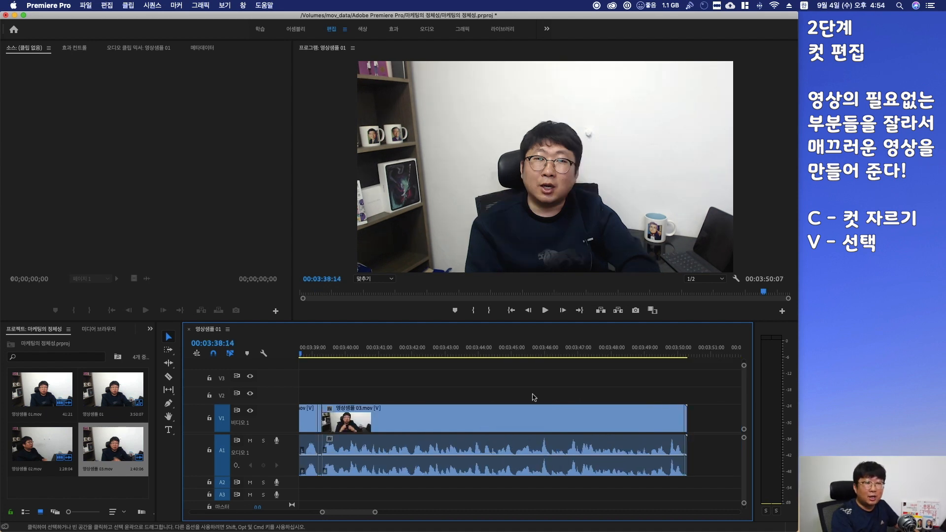
Select and delete the short cut segment near 2:48 on the timeline
{"action": "scroll", "coordinate": [534, 397], "scroll_direction": "down", "scroll_amount": 3}
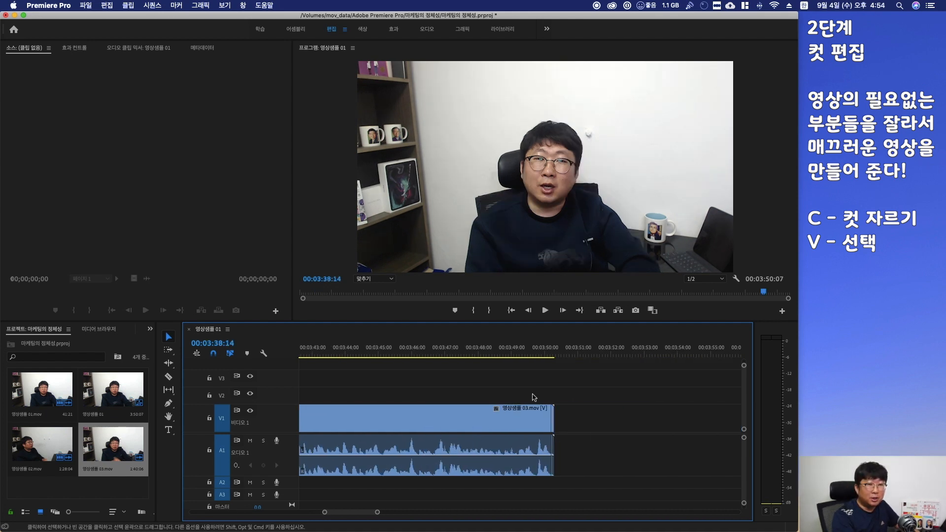
{"action": "scroll", "coordinate": [561, 423], "scroll_direction": "down", "scroll_amount": 1}
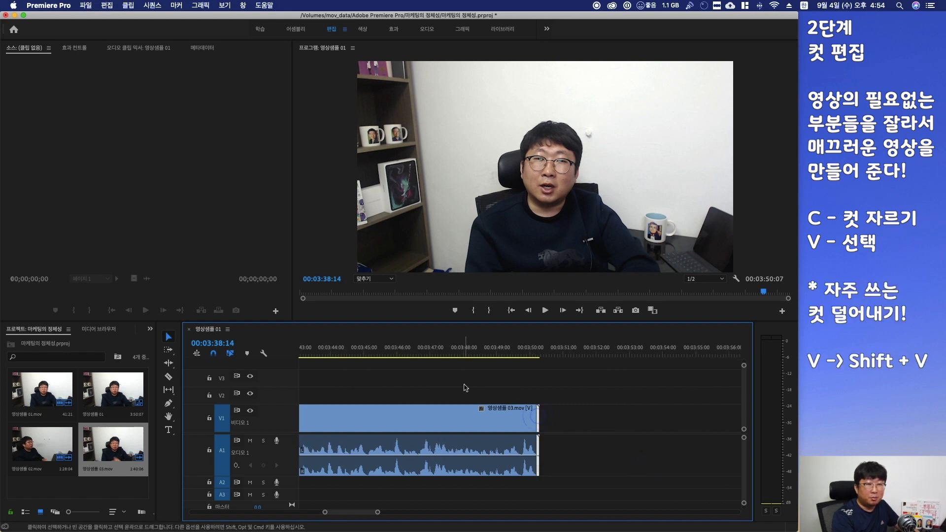
{"action": "scroll", "coordinate": [465, 388], "scroll_direction": "up", "scroll_amount": 2}
{"action": "scroll", "coordinate": [465, 387], "scroll_direction": "up", "scroll_amount": 6}
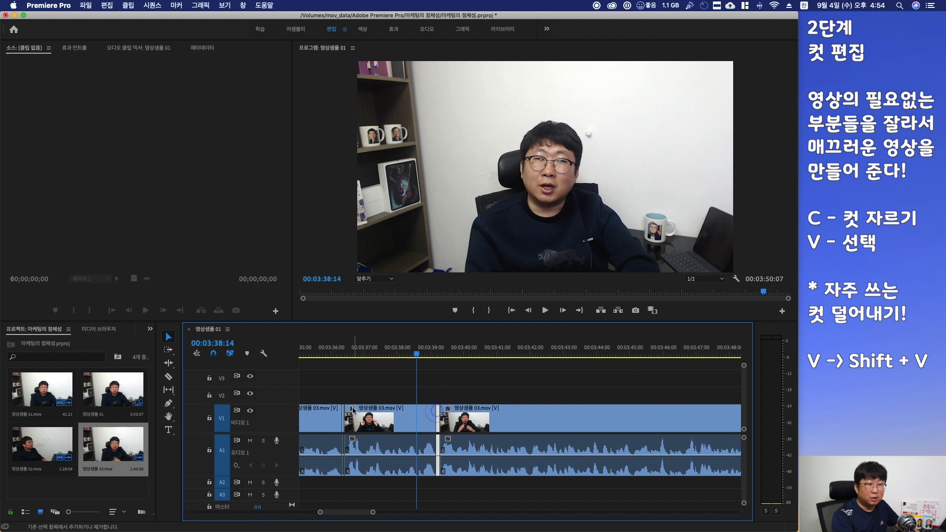
{"action": "scroll", "coordinate": [343, 419], "scroll_direction": "up", "scroll_amount": 13}
{"action": "scroll", "coordinate": [342, 417], "scroll_direction": "up", "scroll_amount": 20}
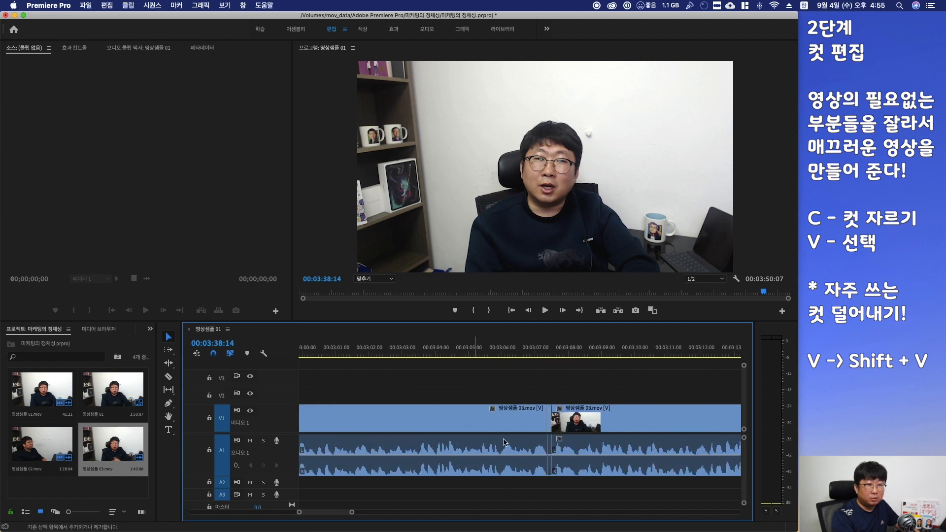
{"action": "scroll", "coordinate": [549, 422], "scroll_direction": "up", "scroll_amount": 9}
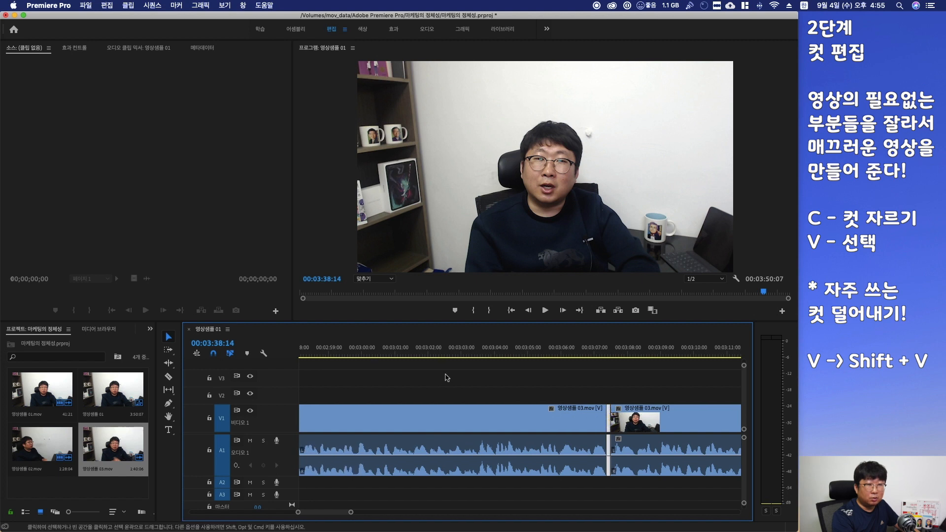
{"action": "scroll", "coordinate": [493, 425], "scroll_direction": "up", "scroll_amount": 8}
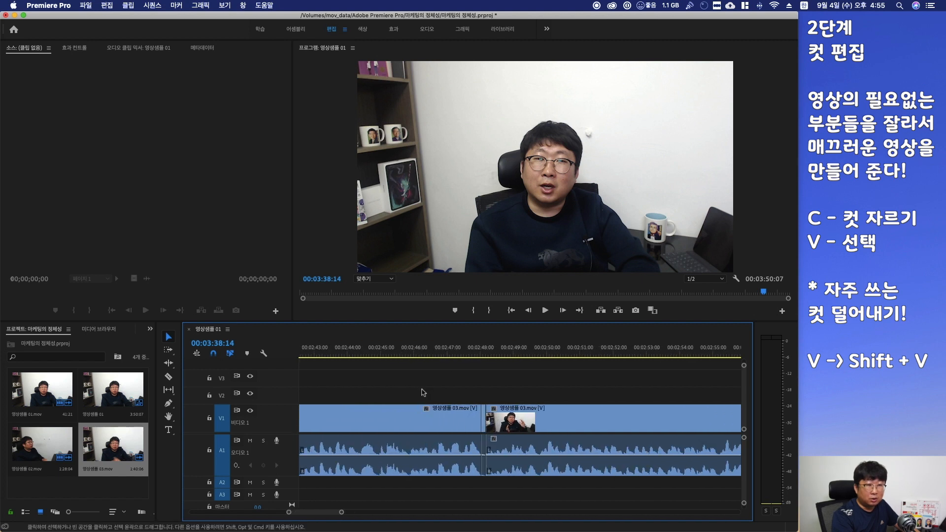
{"action": "left_click", "coordinate": [484, 424]}
{"action": "scroll", "coordinate": [486, 425], "scroll_direction": "up", "scroll_amount": 19}
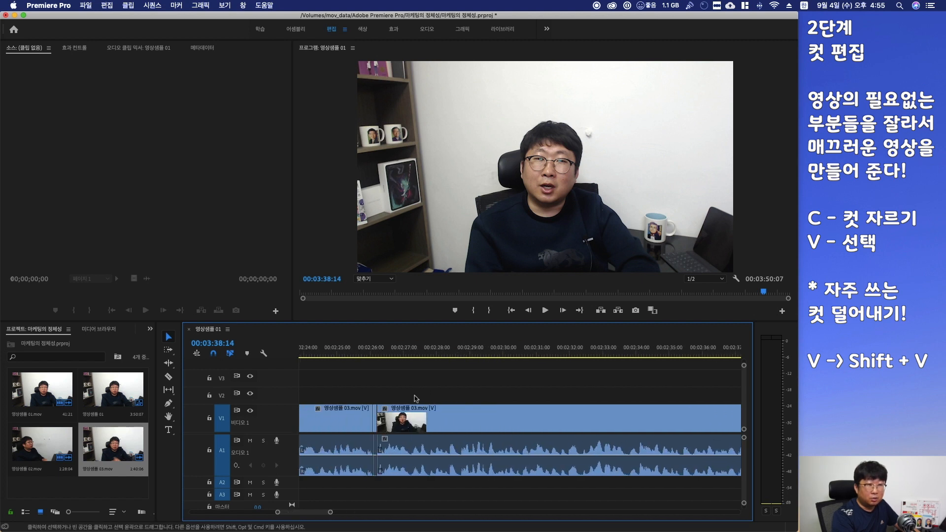
{"action": "scroll", "coordinate": [394, 414], "scroll_direction": "up", "scroll_amount": 20}
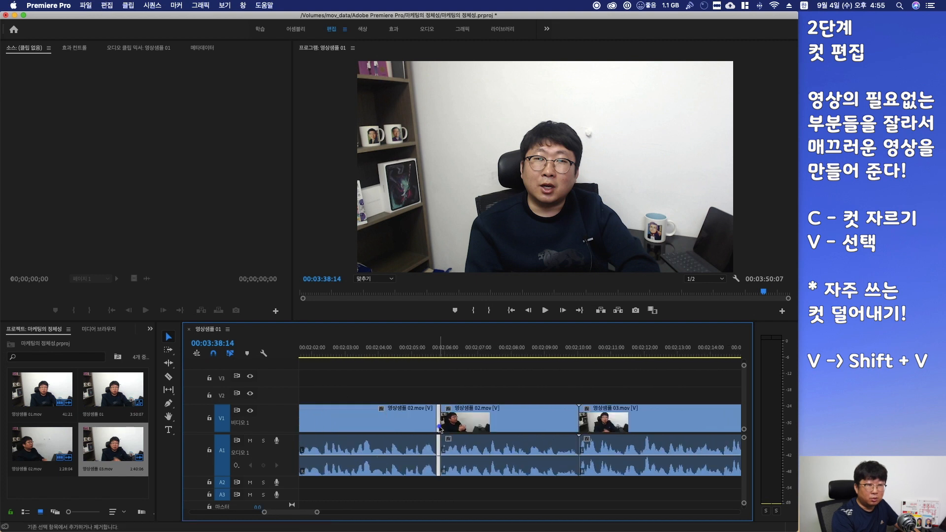
{"action": "key", "text": "Delete"}
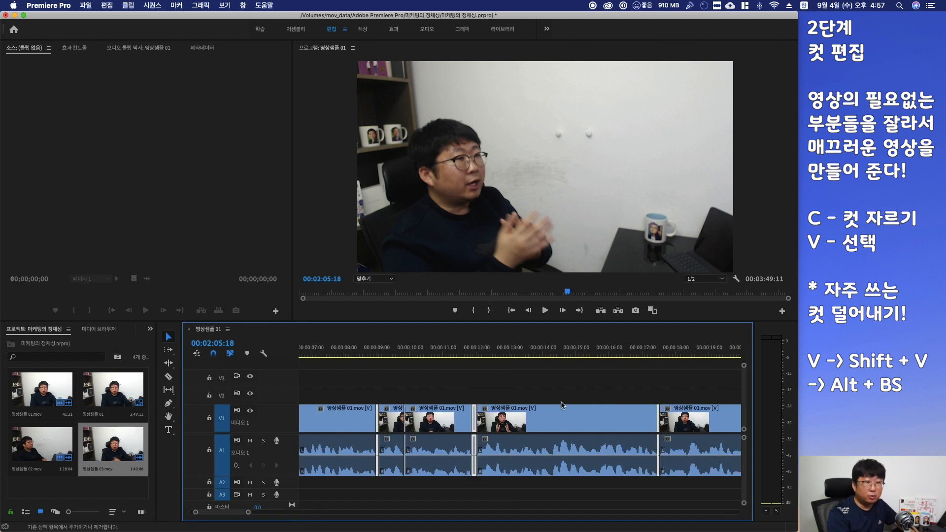
Ripple delete the selected segment near the start of the sequence
{"action": "scroll", "coordinate": [562, 404], "scroll_direction": "left", "scroll_amount": 5}
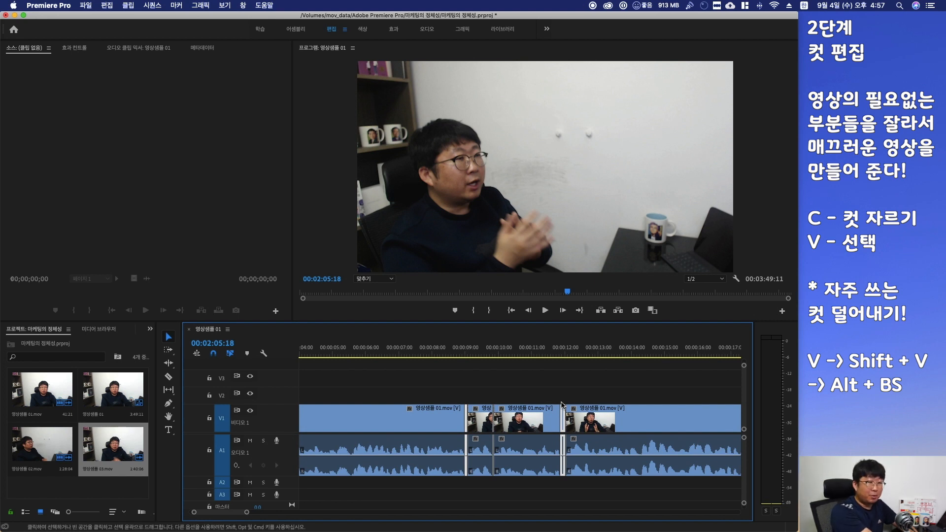
{"action": "key", "text": "alt+BackSpace"}
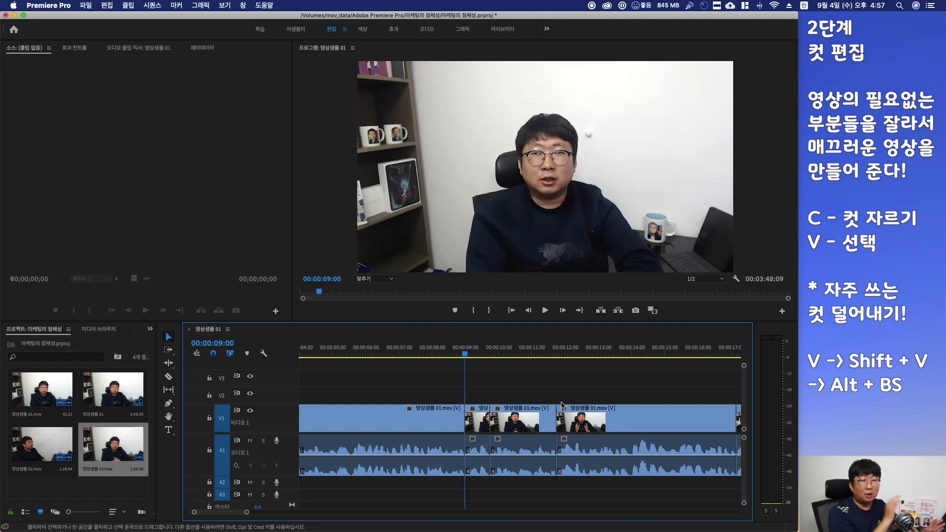
Try dragging the short 영상샘플 01 clip at 0:09 to the sequence start and back again
{"action": "scroll", "coordinate": [443, 394], "scroll_direction": "left", "scroll_amount": 3}
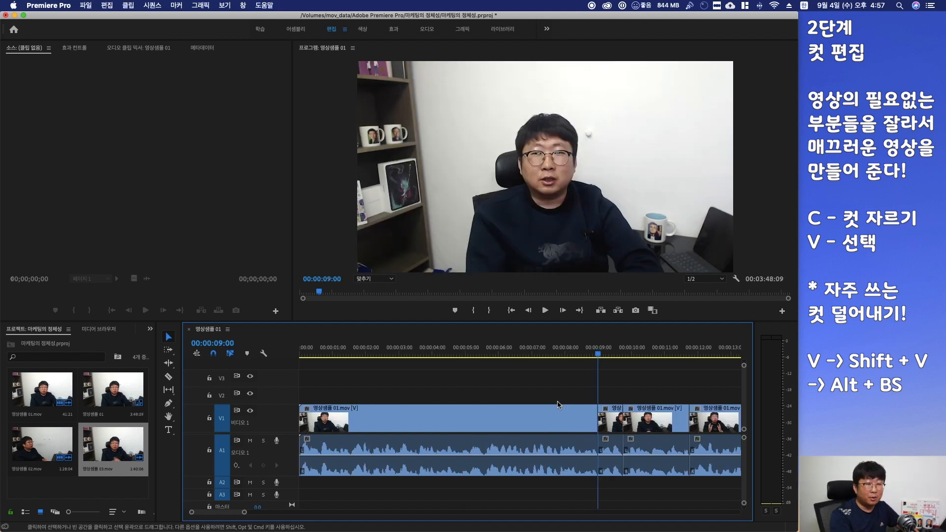
{"action": "scroll", "coordinate": [338, 376], "scroll_direction": "right", "scroll_amount": 7}
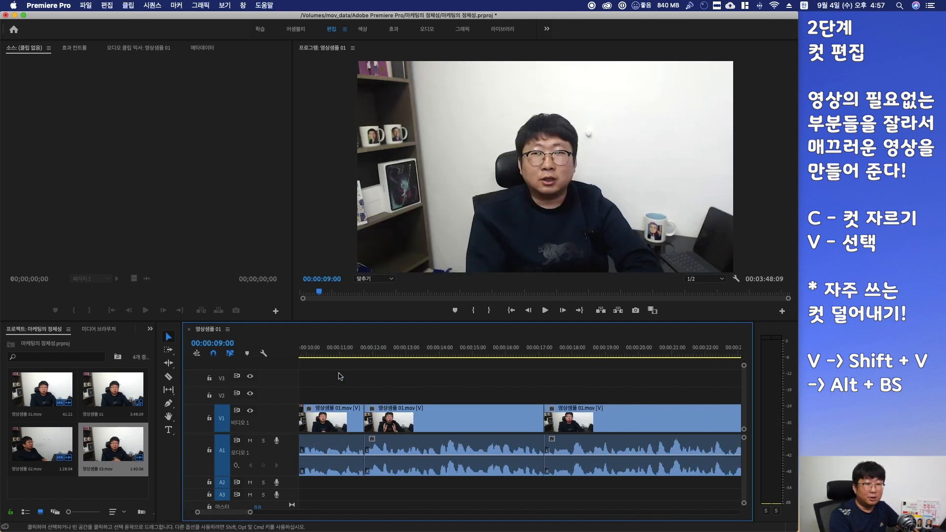
{"action": "scroll", "coordinate": [338, 376], "scroll_direction": "left", "scroll_amount": 7}
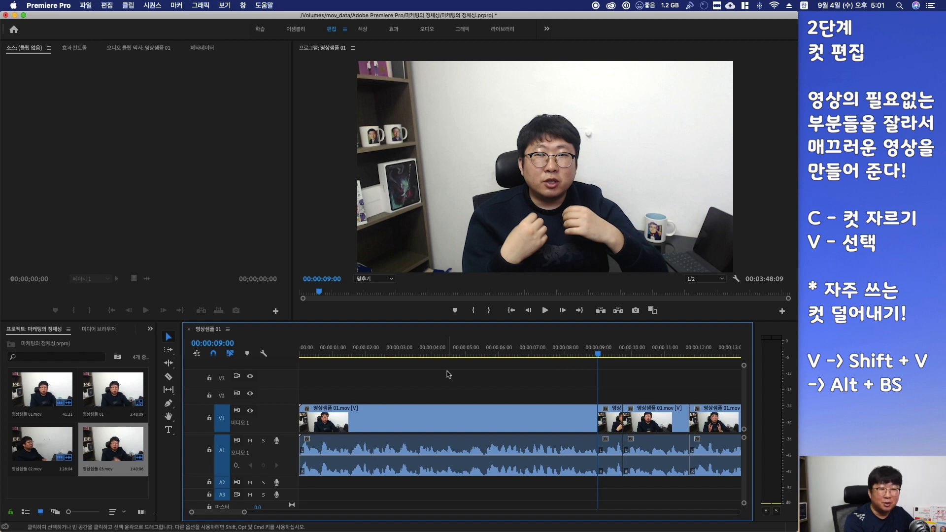
{"action": "left_click", "coordinate": [611, 419]}
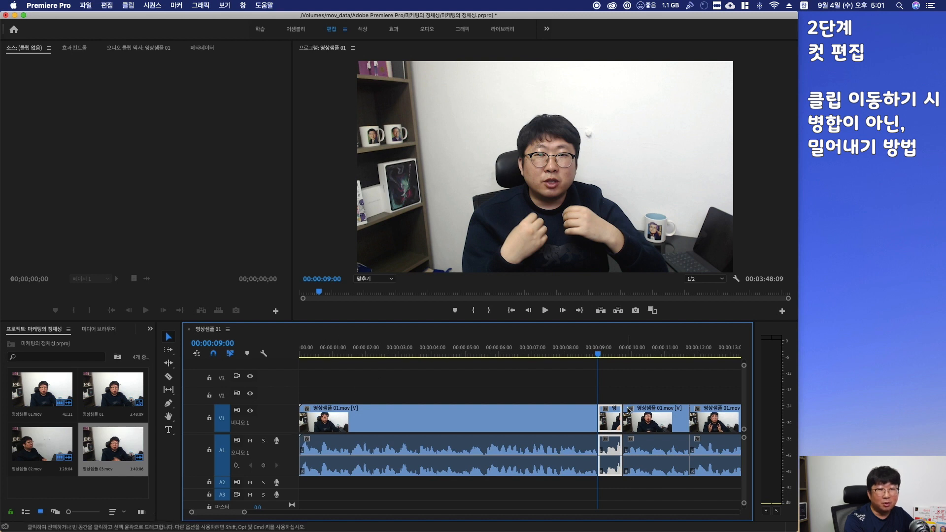
{"action": "left_click_drag", "start_coordinate": [608, 414], "coordinate": [307, 414]}
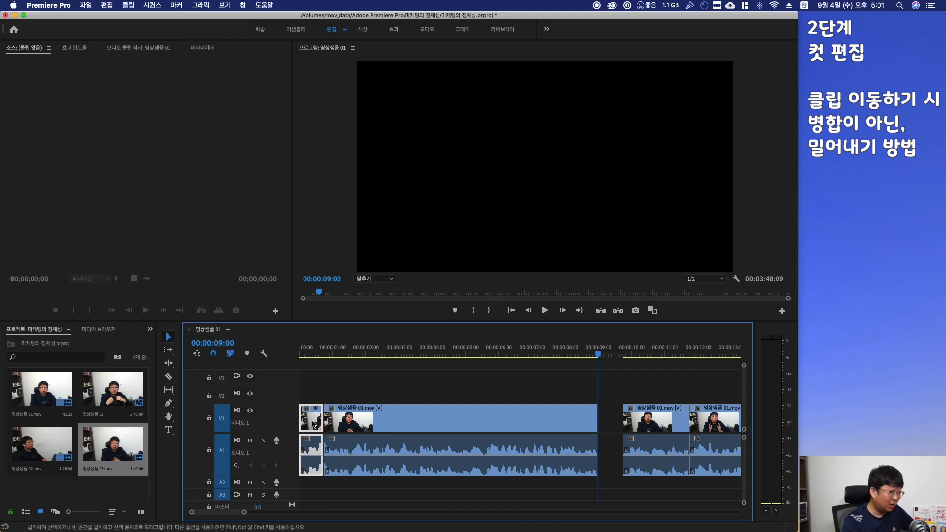
{"action": "mouse_move", "coordinate": [313, 424]}
{"action": "left_mouse_down"}
{"action": "mouse_move", "coordinate": [609, 417]}
{"action": "mouse_move", "coordinate": [305, 420]}
{"action": "left_mouse_up"}
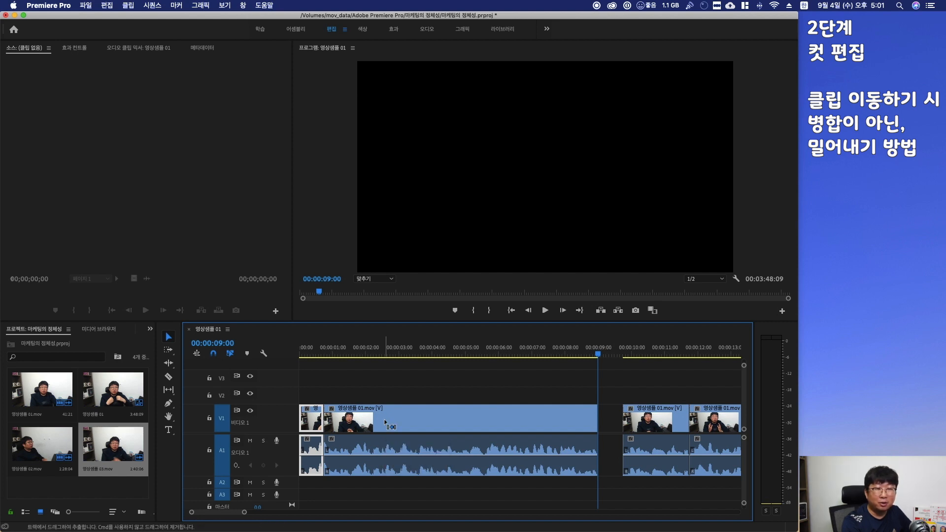
{"action": "left_click_drag", "start_coordinate": [386, 423], "coordinate": [616, 419]}
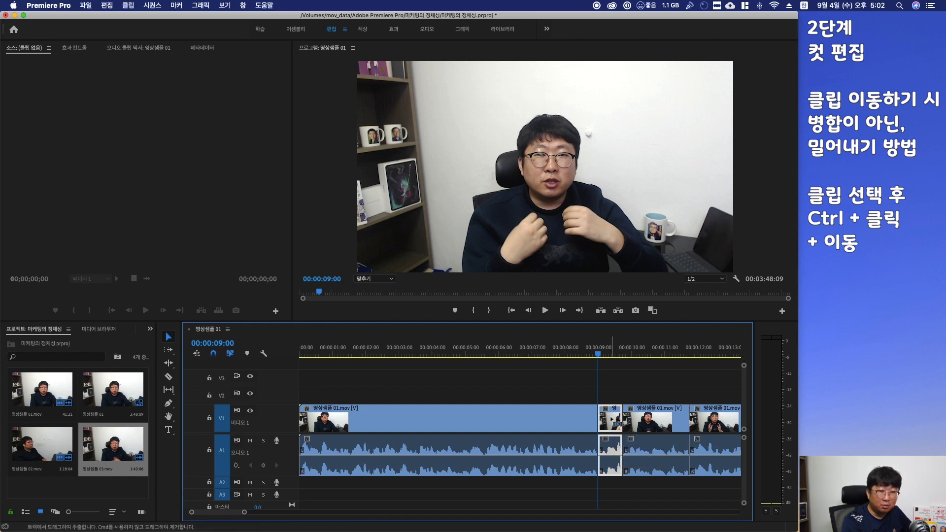
Insert the short 영상샘플 01 clip from 0:09 at the start of the sequence, pushing the other clips along
{"action": "left_click_drag", "start_coordinate": [611, 422], "coordinate": [302, 421]}
{"action": "scroll", "coordinate": [463, 429], "scroll_direction": "down", "scroll_amount": 5}
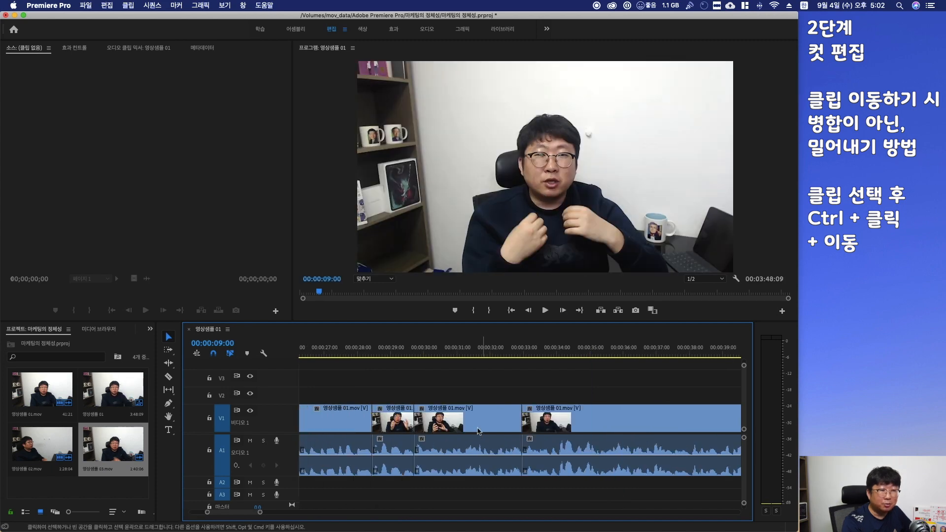
Try moving the 영상샘플 01 clip near 0:29 to about 0:32, undoing each attempt
{"action": "left_click_drag", "start_coordinate": [385, 421], "coordinate": [494, 437]}
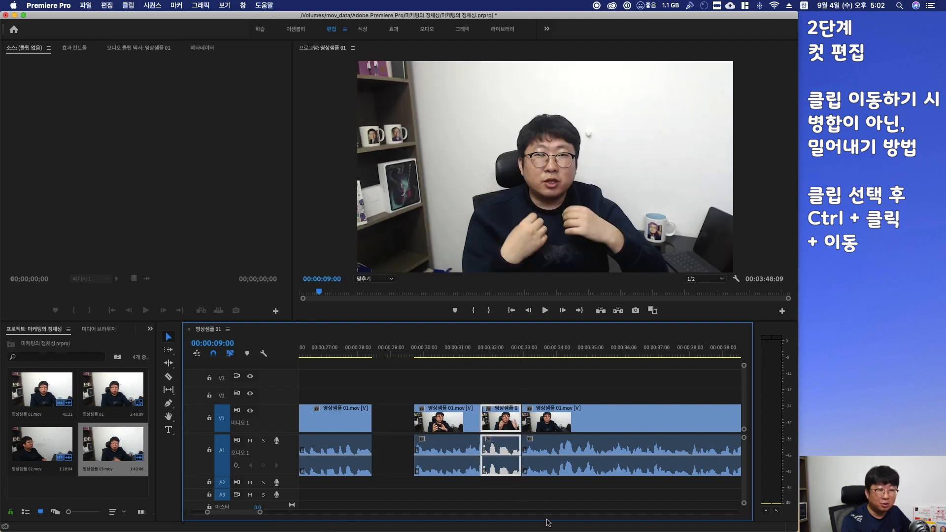
{"action": "key", "text": "super+z"}
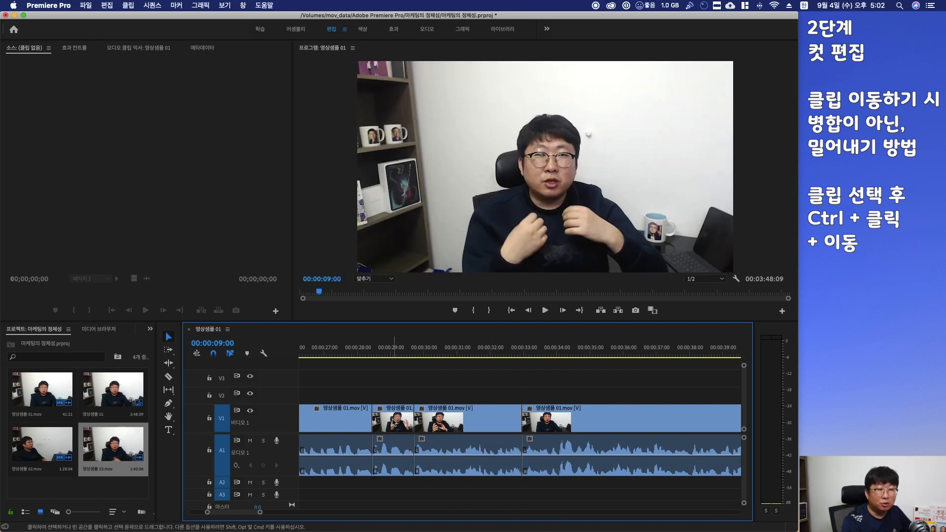
{"action": "left_click", "coordinate": [394, 422]}
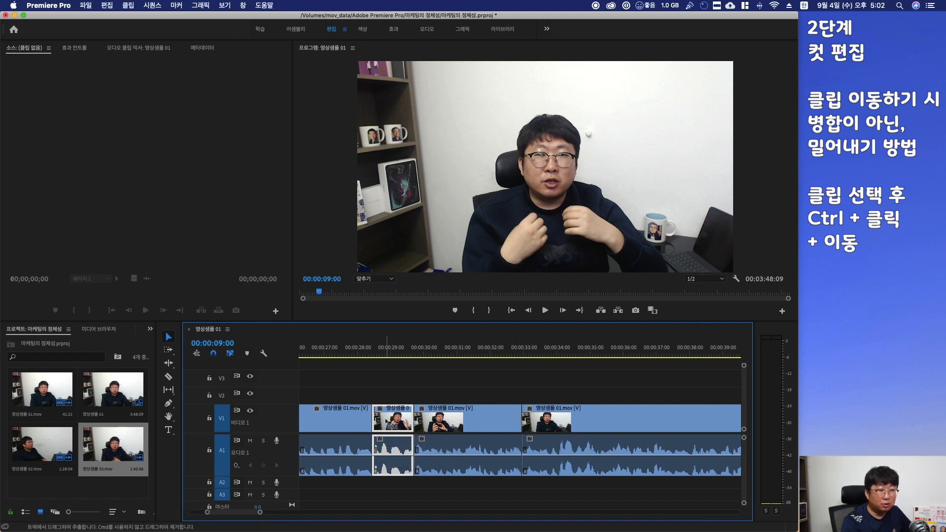
{"action": "left_click_drag", "start_coordinate": [386, 464], "coordinate": [537, 463]}
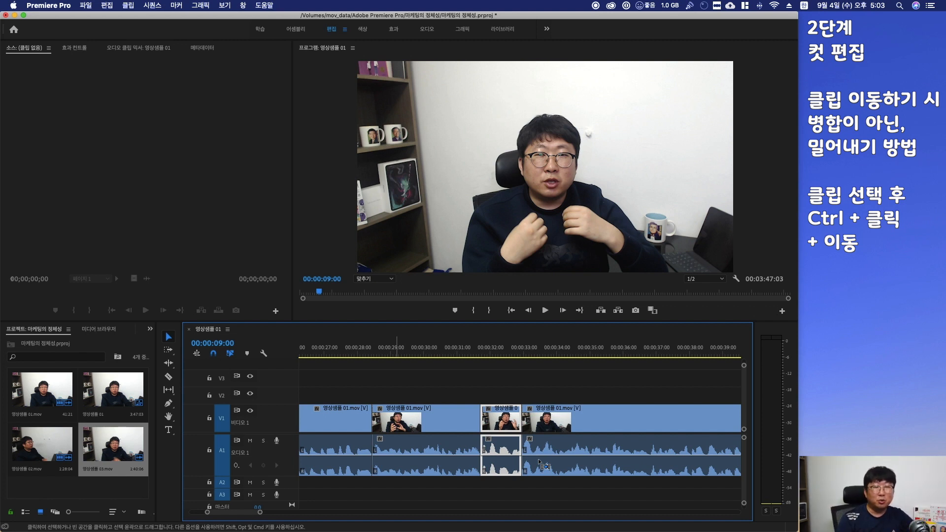
{"action": "key", "text": "super+z"}
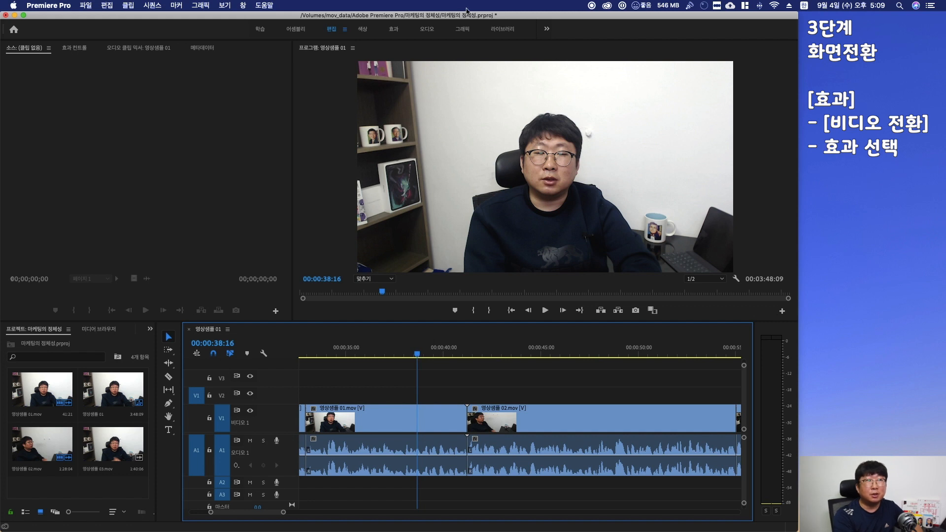
Switch to the Effects workspace and apply the 교차 확대/축소 video transition to the cut near 0:42
{"action": "left_click", "coordinate": [395, 31]}
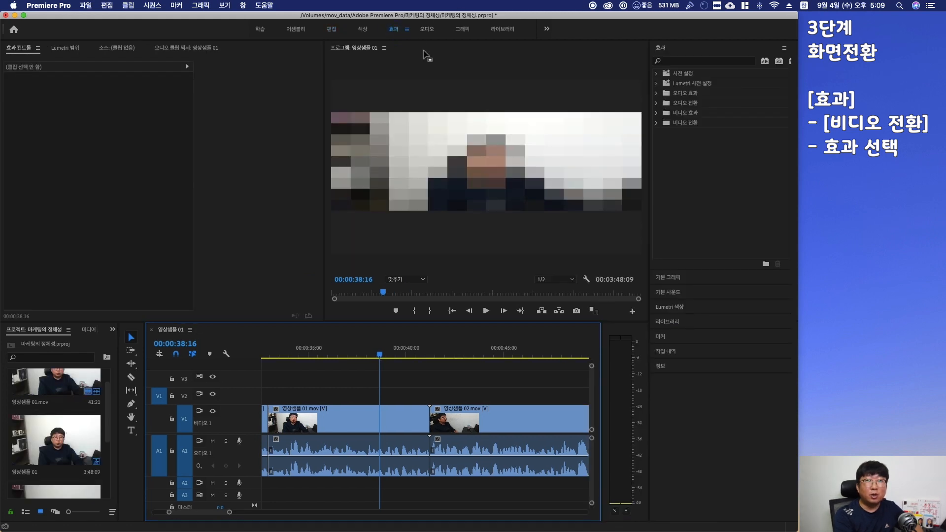
{"action": "left_click", "coordinate": [656, 122]}
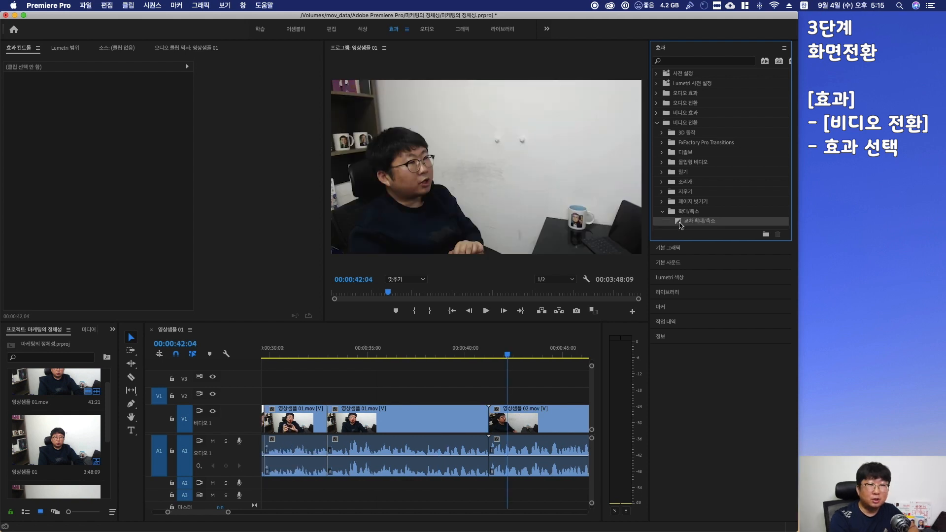
{"action": "left_click_drag", "start_coordinate": [678, 225], "coordinate": [493, 417]}
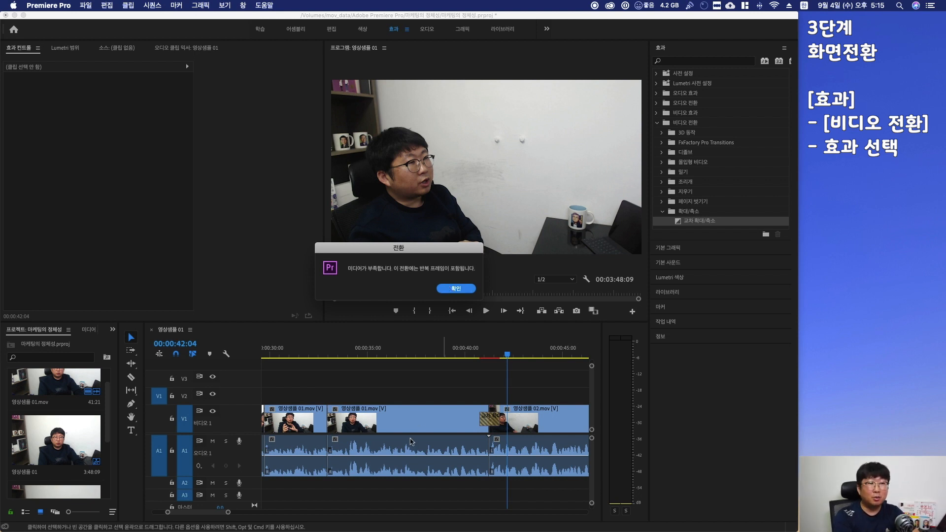
{"action": "left_click", "coordinate": [455, 288]}
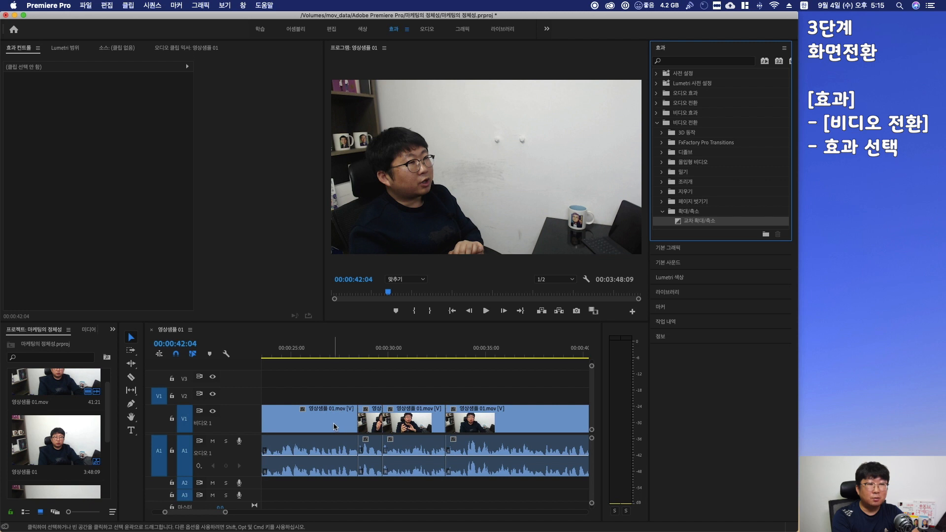
Add the 교차 확대/축소 transition to the cut near 0:29 as well
{"action": "left_click_drag", "start_coordinate": [672, 225], "coordinate": [359, 415]}
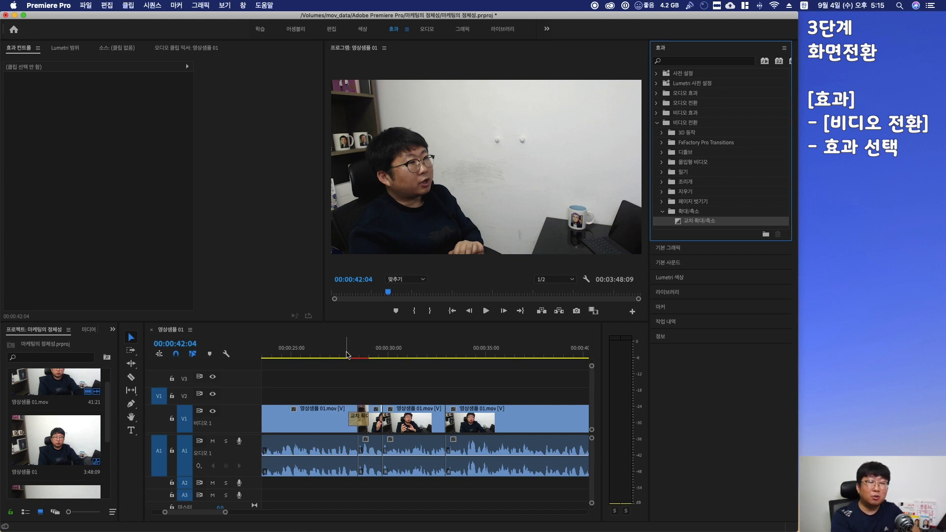
{"action": "scroll", "coordinate": [390, 380], "scroll_direction": "down", "scroll_amount": 5}
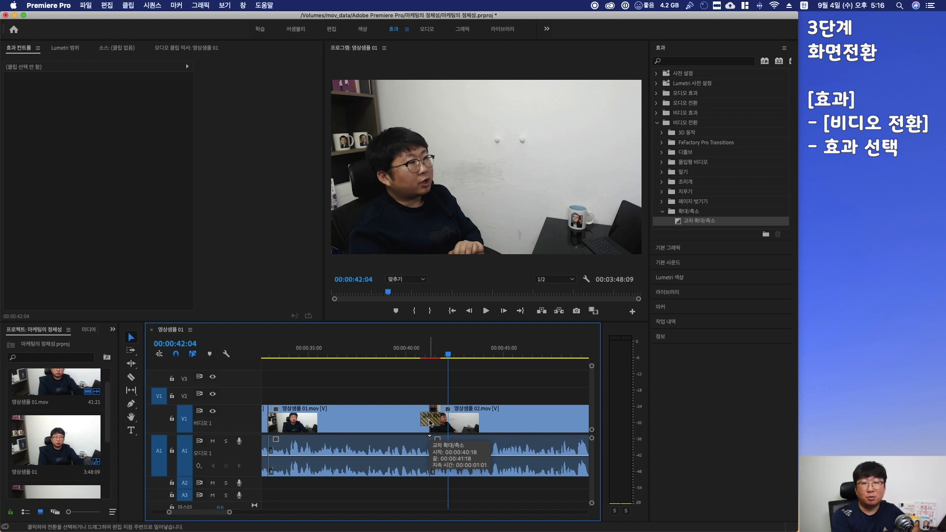
{"action": "scroll", "coordinate": [430, 422], "scroll_direction": "down", "scroll_amount": 2}
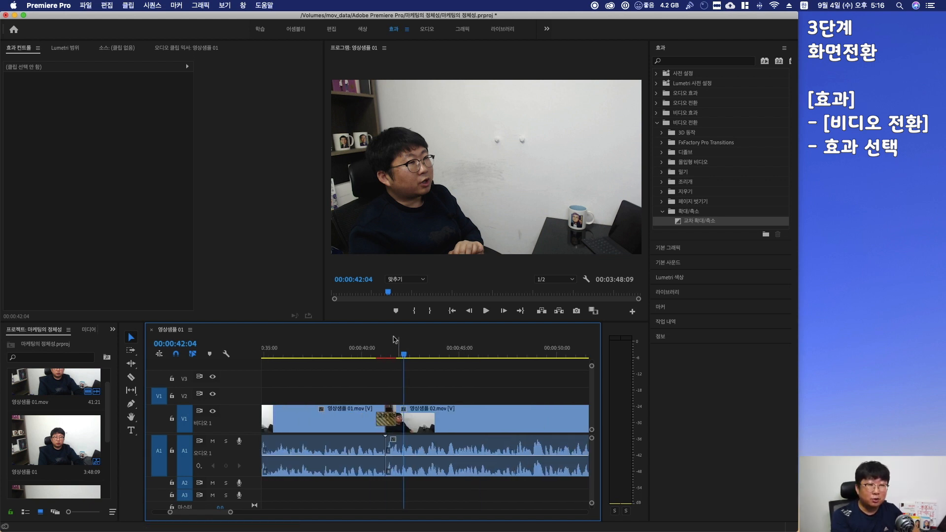
Play back the sequence from about 0:40 to preview the transition
{"action": "left_click", "coordinate": [350, 355]}
{"action": "key", "text": "space"}
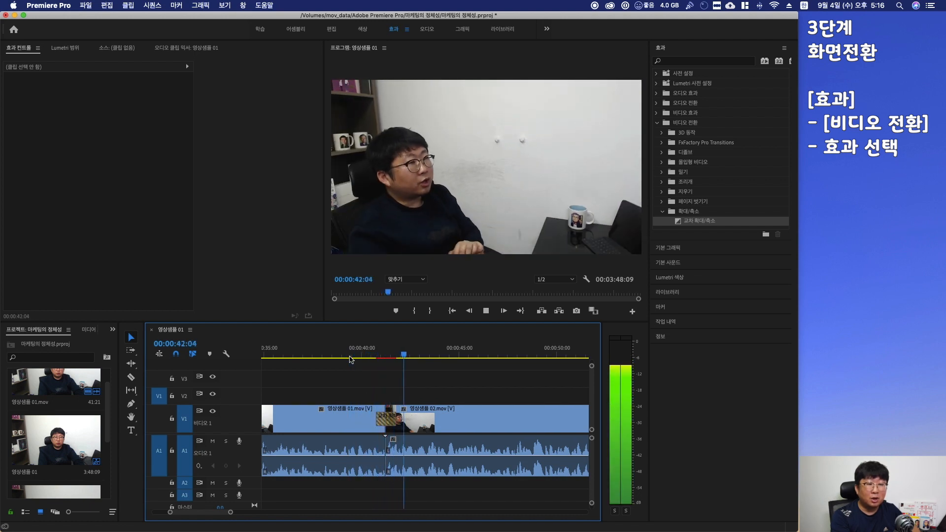
{"action": "key", "text": "space"}
{"action": "scroll", "coordinate": [354, 383], "scroll_direction": "up", "scroll_amount": 3}
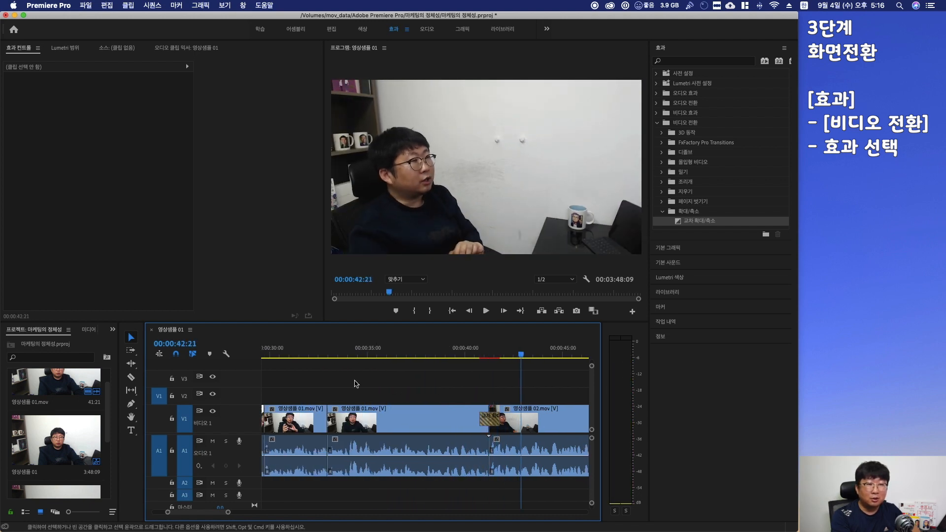
Delete the 교차 확대/축소 transition at the cut near 0:29
{"action": "left_click", "coordinate": [328, 421]}
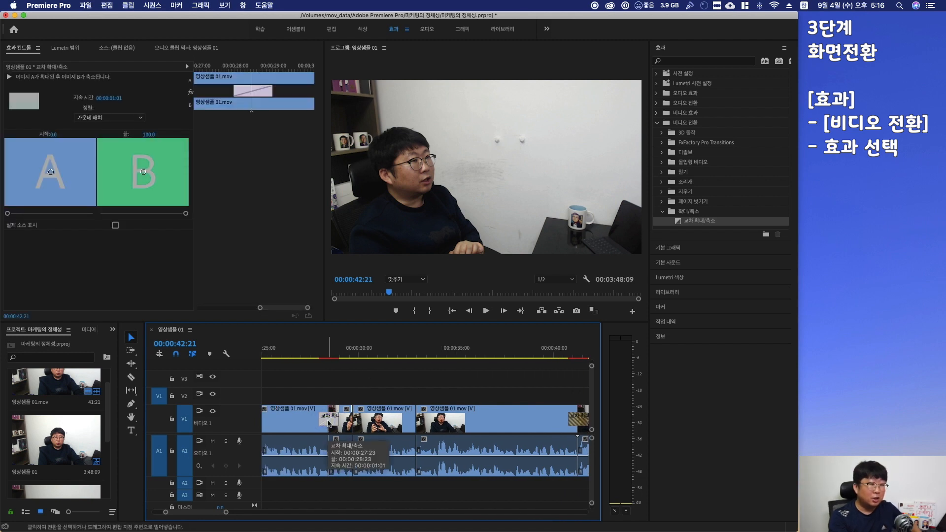
{"action": "key", "text": "Delete"}
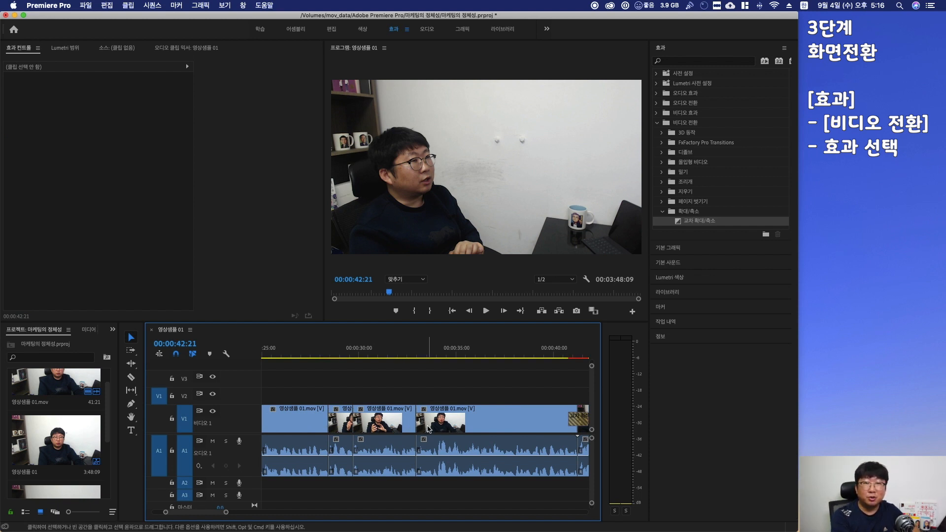
Apply the 밀어내기 video transition from the 밀기 folder to the cut near 2:09 between 영상샘플 02 and 영상샘플 03
{"action": "scroll", "coordinate": [477, 421], "scroll_direction": "down", "scroll_amount": 10}
{"action": "scroll", "coordinate": [477, 421], "scroll_direction": "down", "scroll_amount": 20}
{"action": "scroll", "coordinate": [477, 421], "scroll_direction": "down", "scroll_amount": 6}
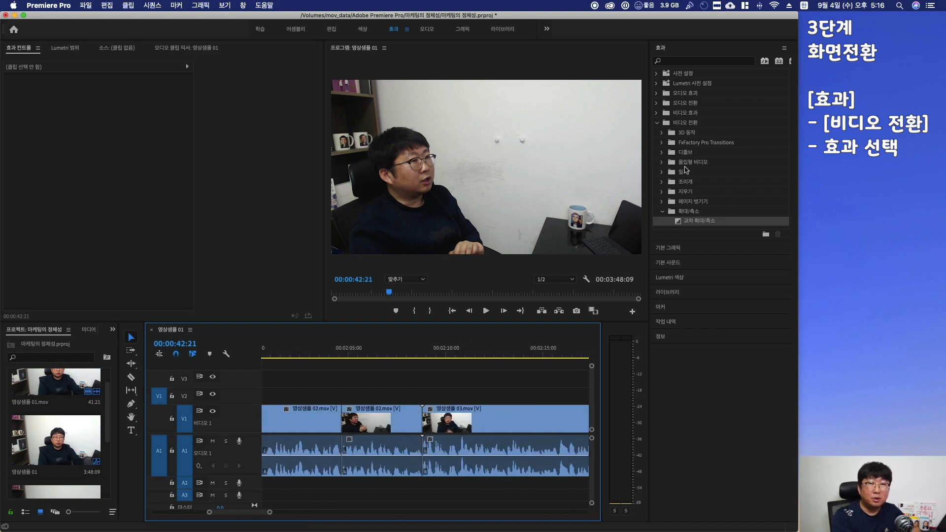
{"action": "left_click", "coordinate": [662, 172]}
{"action": "left_click", "coordinate": [681, 202]}
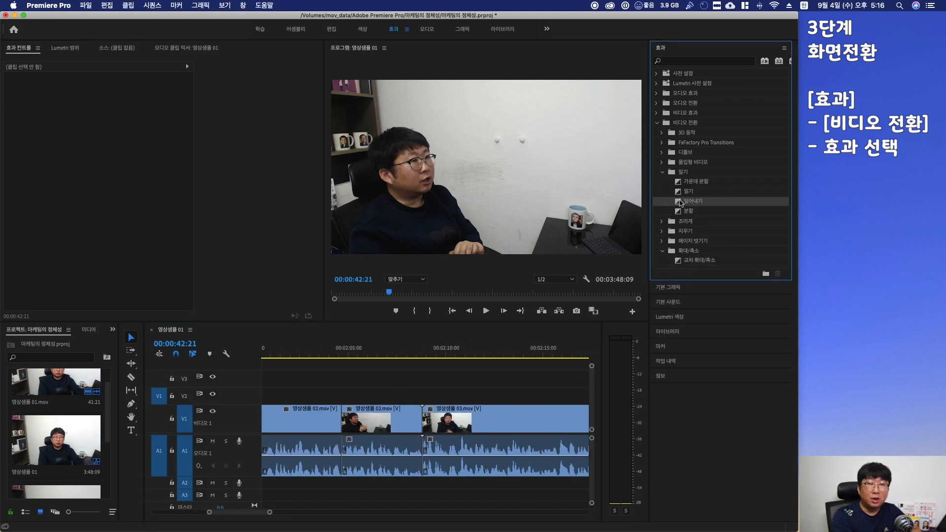
{"action": "left_click_drag", "start_coordinate": [679, 202], "coordinate": [470, 409]}
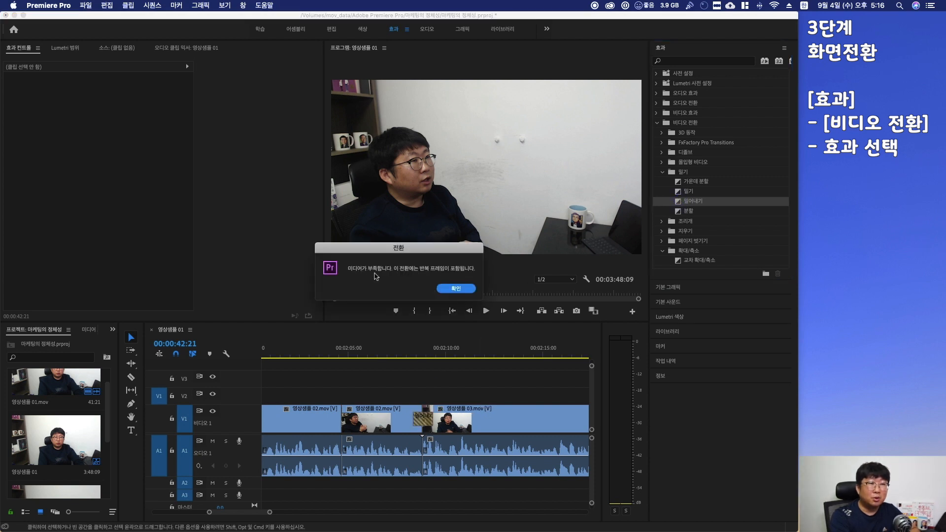
{"action": "left_click", "coordinate": [453, 290]}
Play back the sequence from about 2:08 to preview the push transition
{"action": "left_click", "coordinate": [405, 355]}
{"action": "key", "text": "space"}
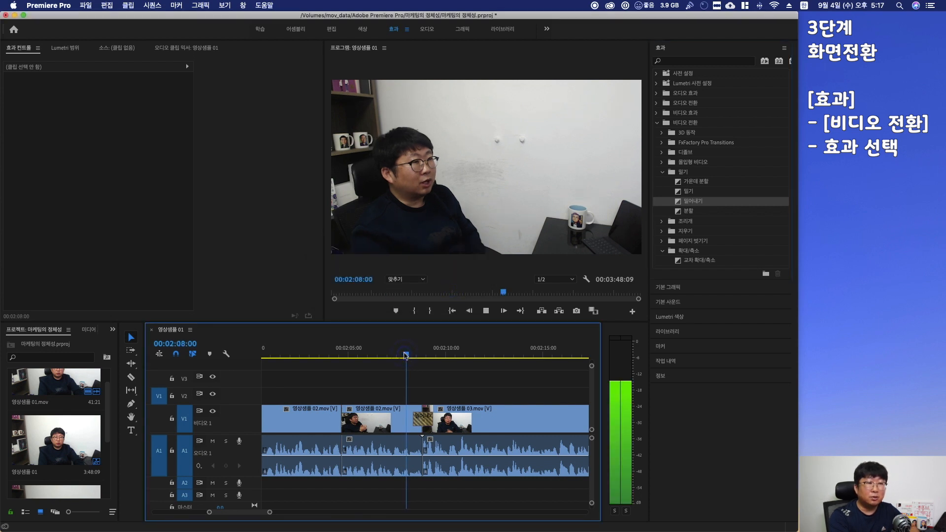
{"action": "key", "text": "space"}
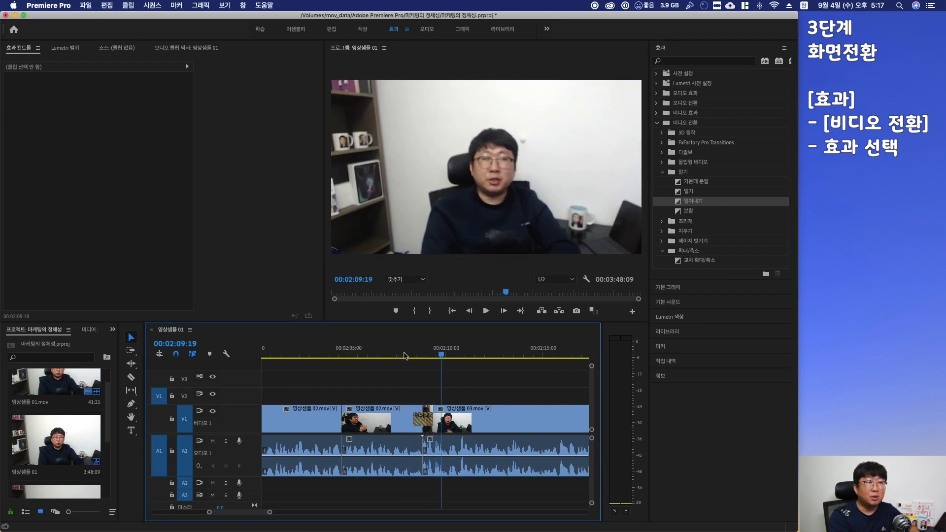
Select the 밀어내기 transition, preview it, and change its push direction in the transition's effect controls
{"action": "left_click", "coordinate": [419, 416]}
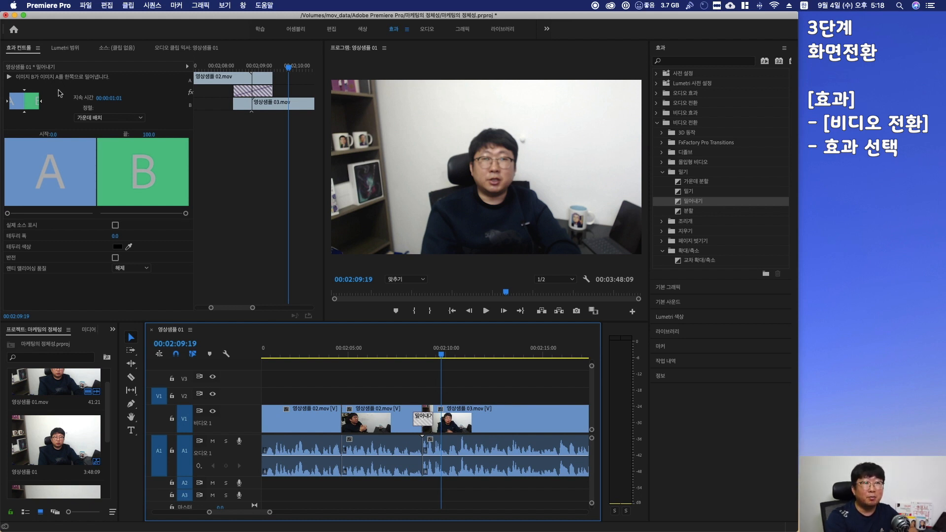
{"action": "left_click", "coordinate": [412, 359]}
{"action": "key", "text": "space"}
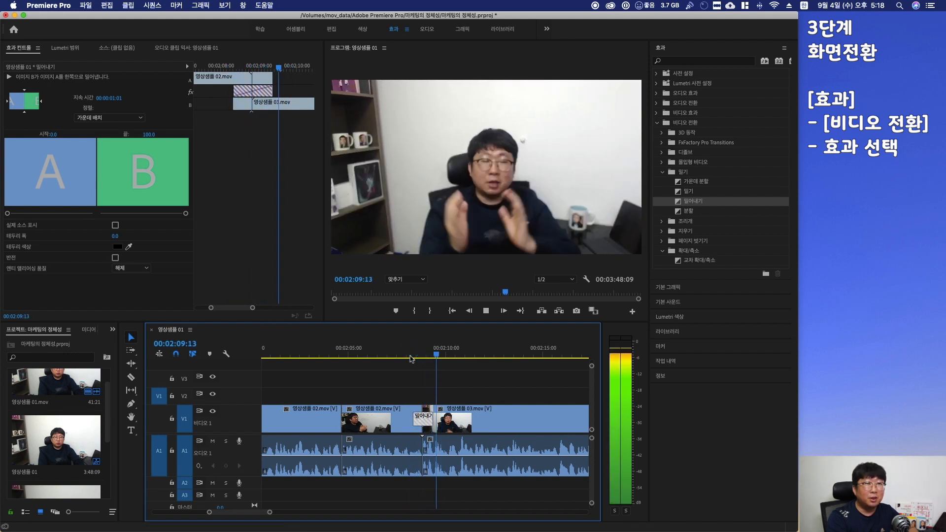
{"action": "key", "text": "space"}
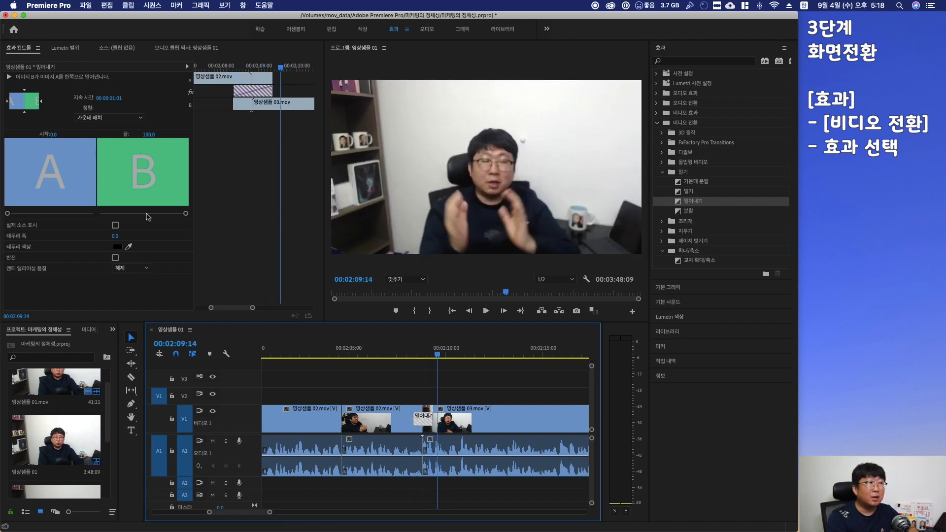
{"action": "left_click", "coordinate": [8, 102]}
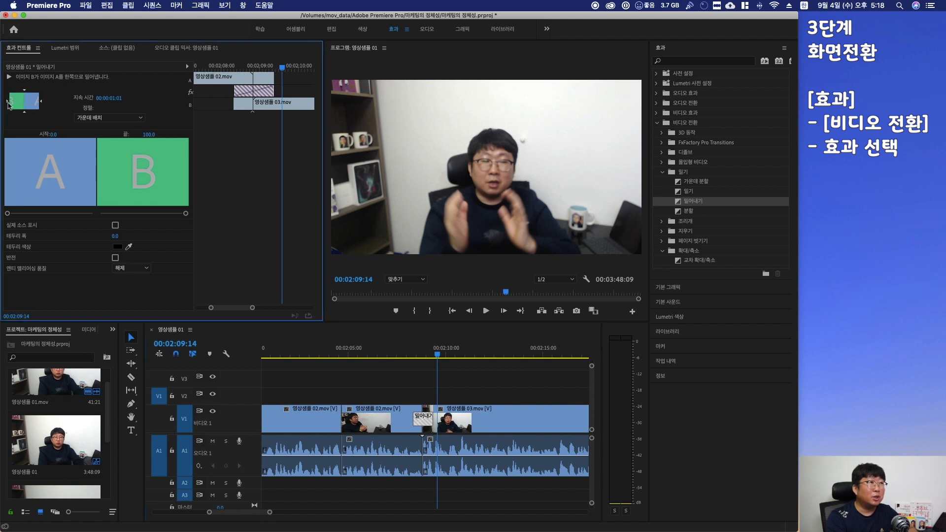
Replay the section around the 2:09 cut several times to check the push transition
{"action": "left_click", "coordinate": [407, 357]}
{"action": "key", "text": "space"}
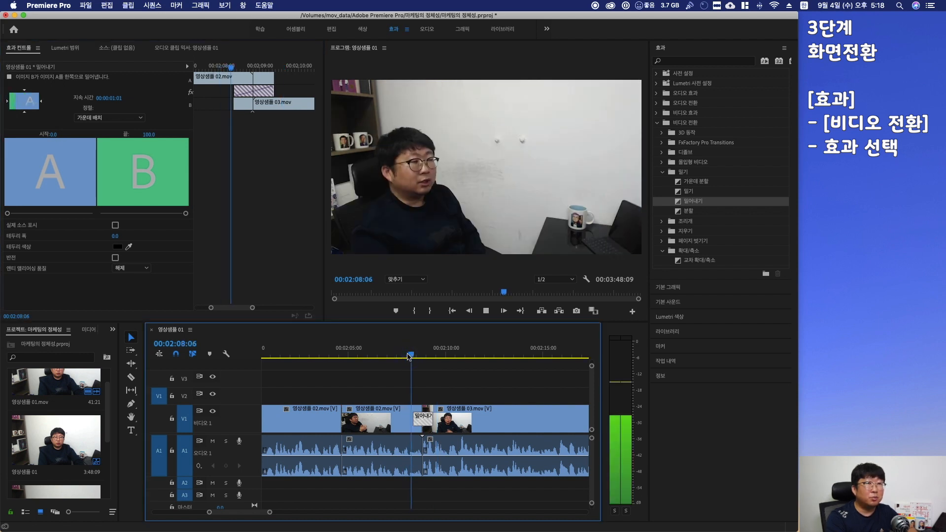
{"action": "key", "text": "space"}
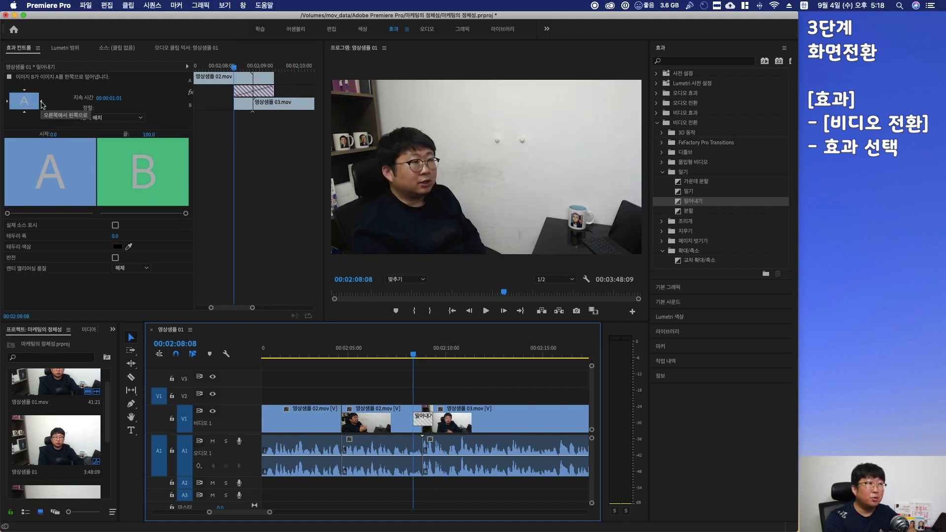
{"action": "left_click", "coordinate": [406, 362]}
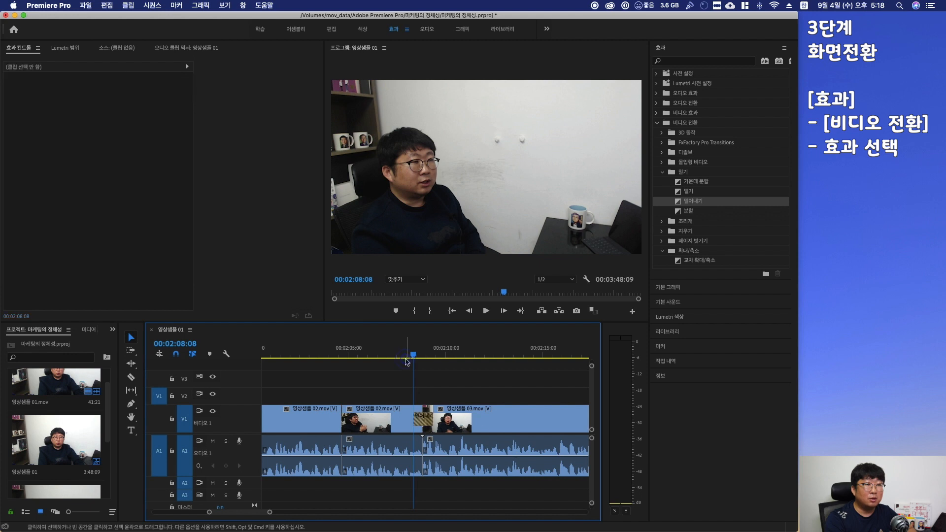
{"action": "left_click", "coordinate": [407, 358]}
{"action": "key", "text": "space"}
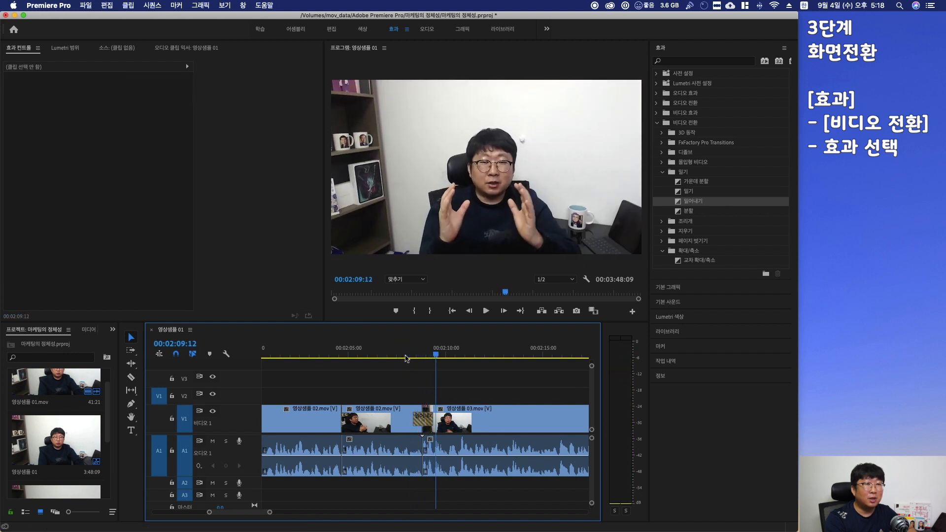
{"action": "left_click", "coordinate": [424, 418]}
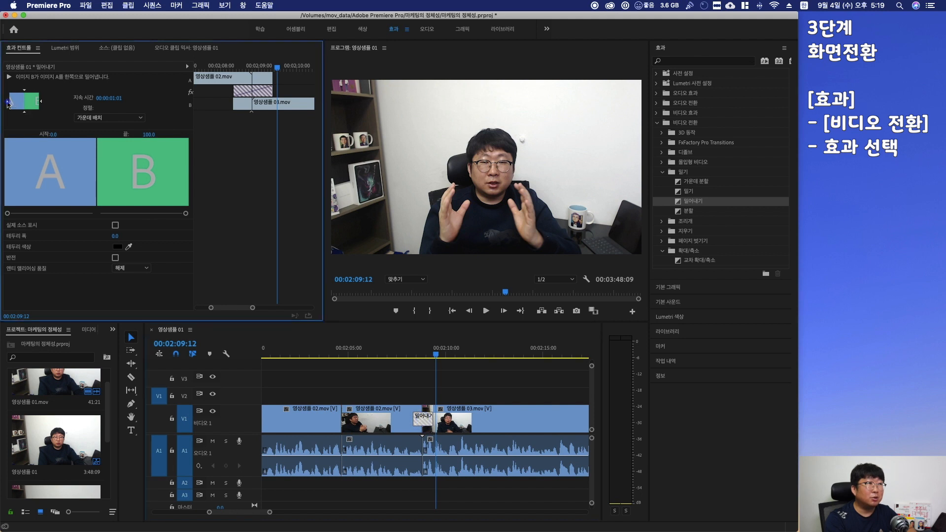
{"action": "left_click", "coordinate": [409, 354]}
{"action": "key", "text": "space"}
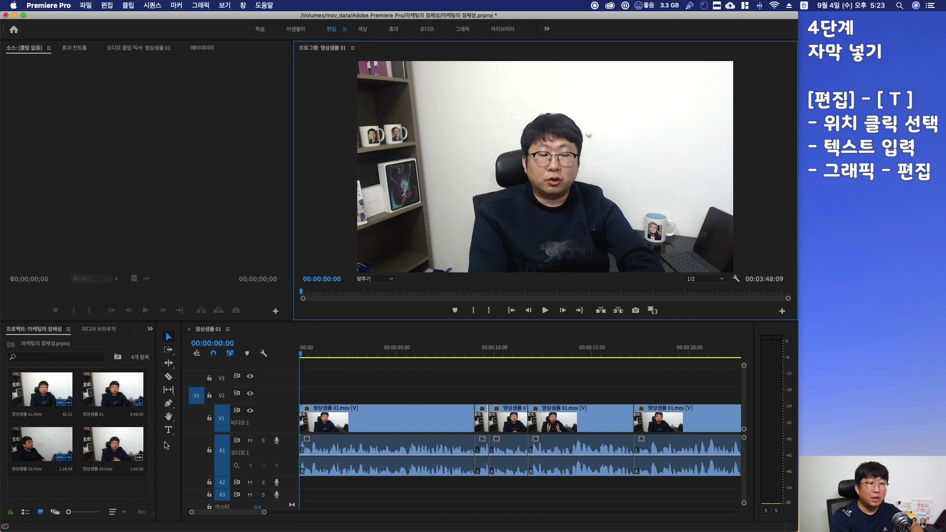
Create a text caption in the program monitor at the start of the sequence by pasting 안녕하세요 오씨아줌마 입니다
{"action": "left_click", "coordinate": [168, 431]}
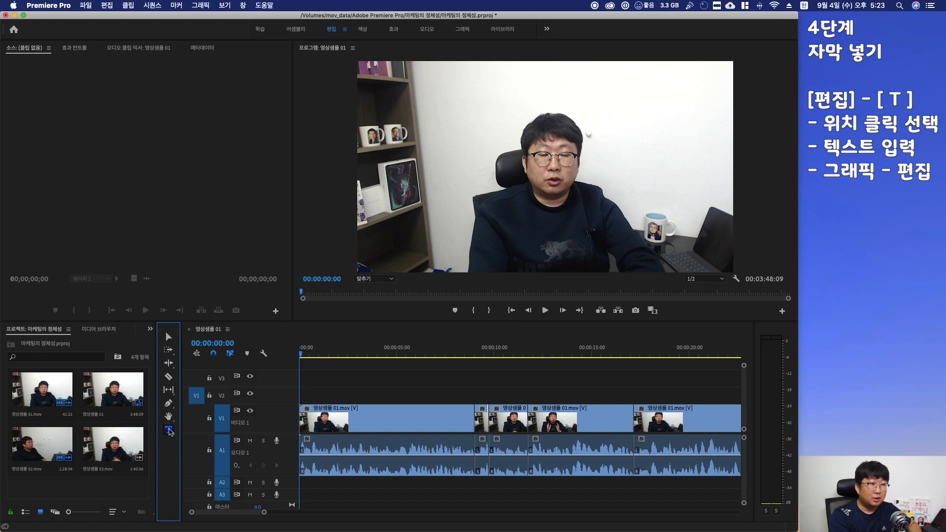
{"action": "left_click", "coordinate": [388, 217]}
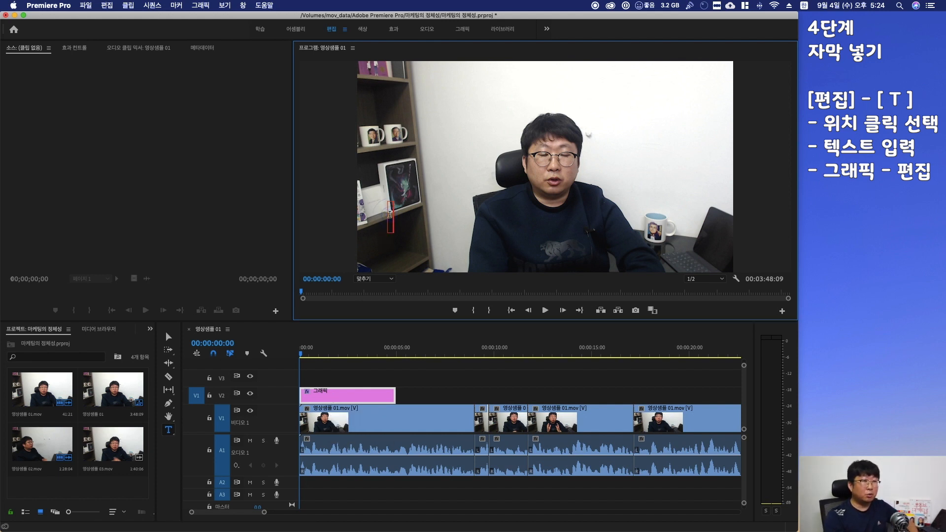
{"action": "key", "text": "super+v"}
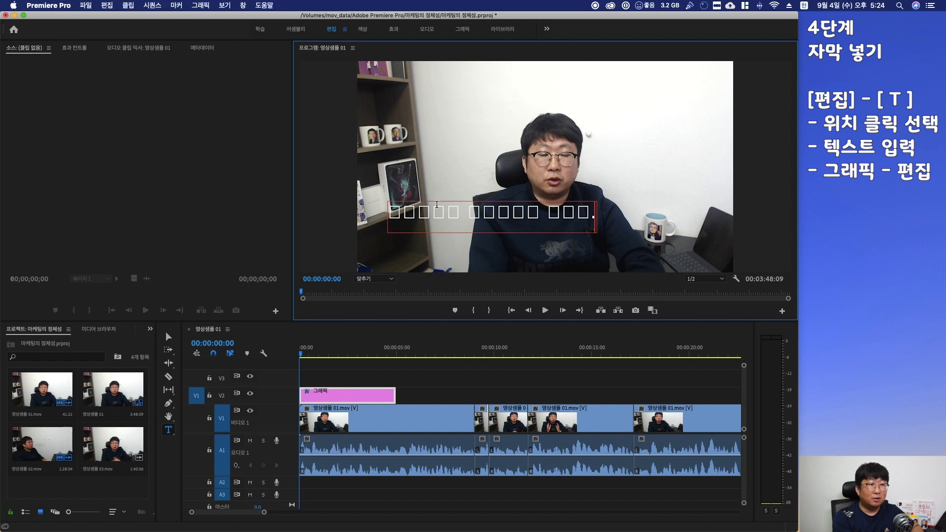
Switch to the Graphics workspace and set the caption's font to Apple SD Gothic Neo
{"action": "left_click", "coordinate": [461, 30]}
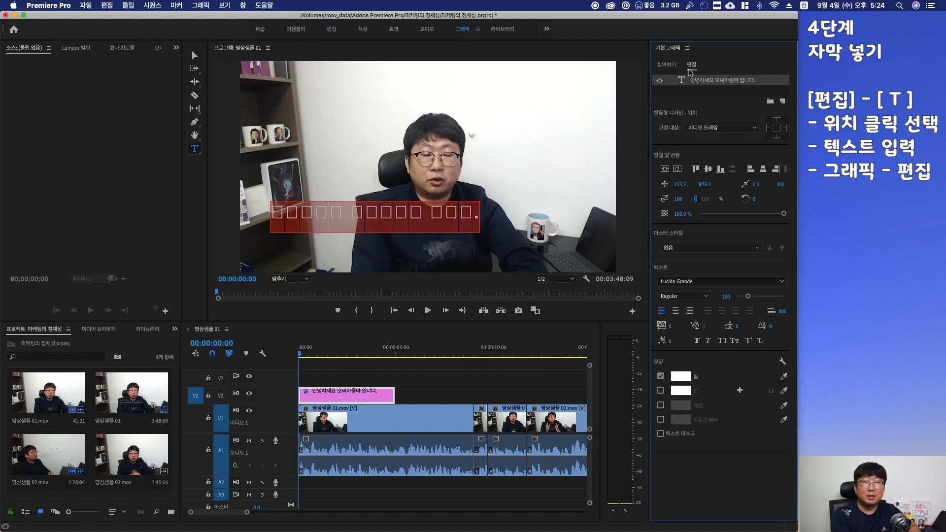
{"action": "left_click", "coordinate": [720, 281]}
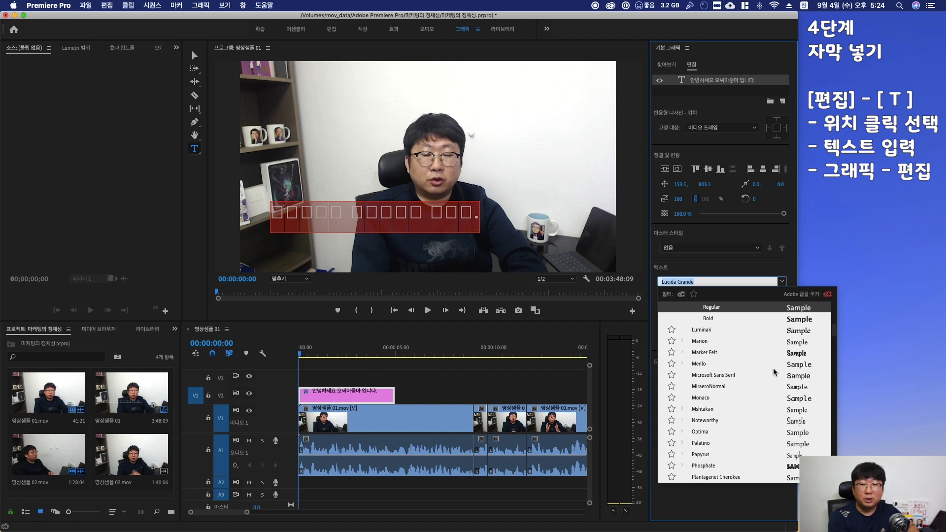
{"action": "type", "text": "Apple SD Gothic Neo"}
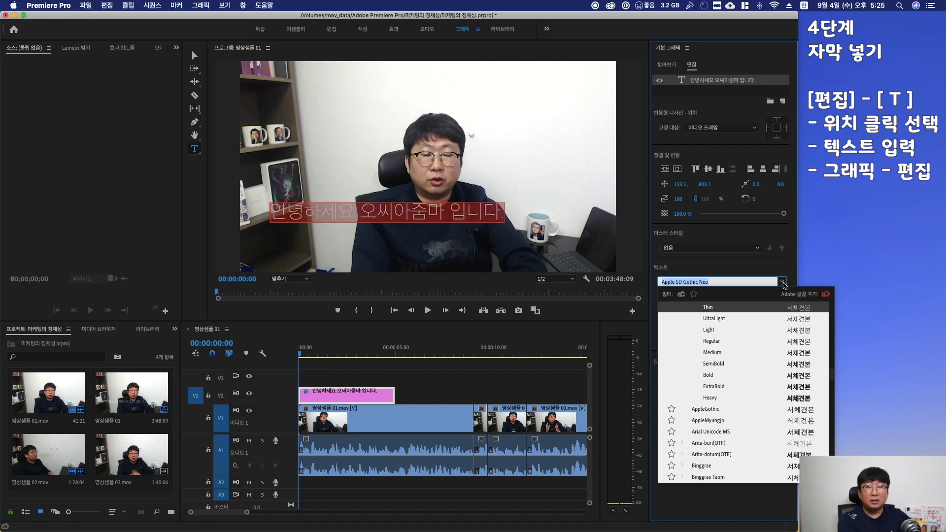
{"action": "left_click", "coordinate": [750, 308]}
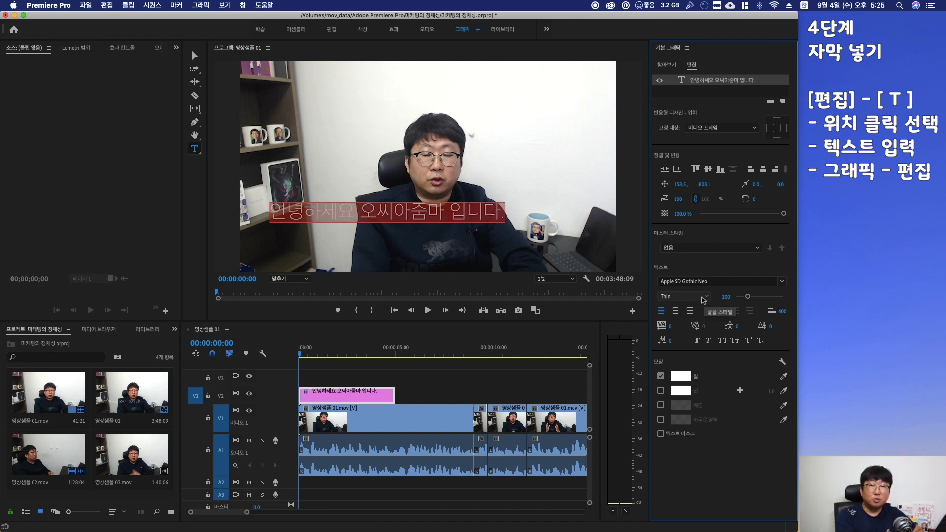
Set the caption's font style to SemiBold and its font size to 60
{"action": "left_click", "coordinate": [702, 297]}
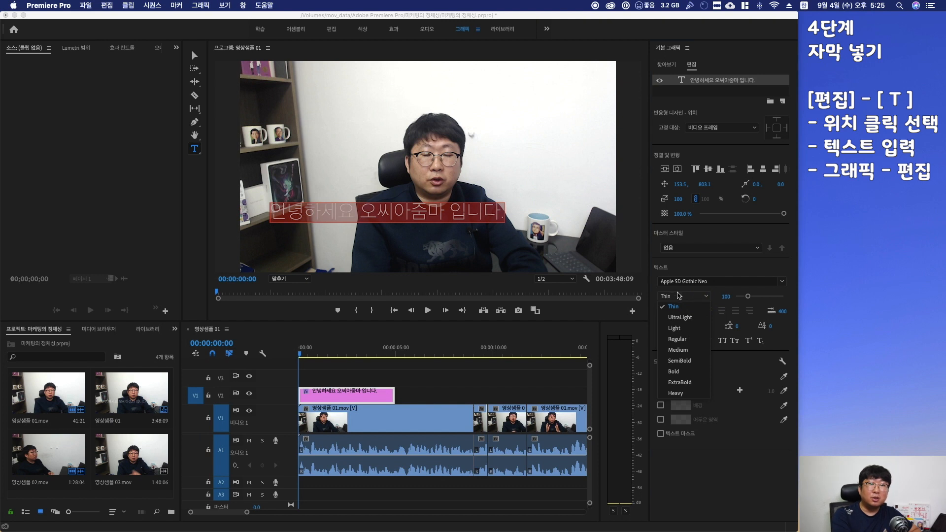
{"action": "left_click", "coordinate": [680, 296]}
{"action": "left_click", "coordinate": [682, 298]}
{"action": "left_click", "coordinate": [684, 361]}
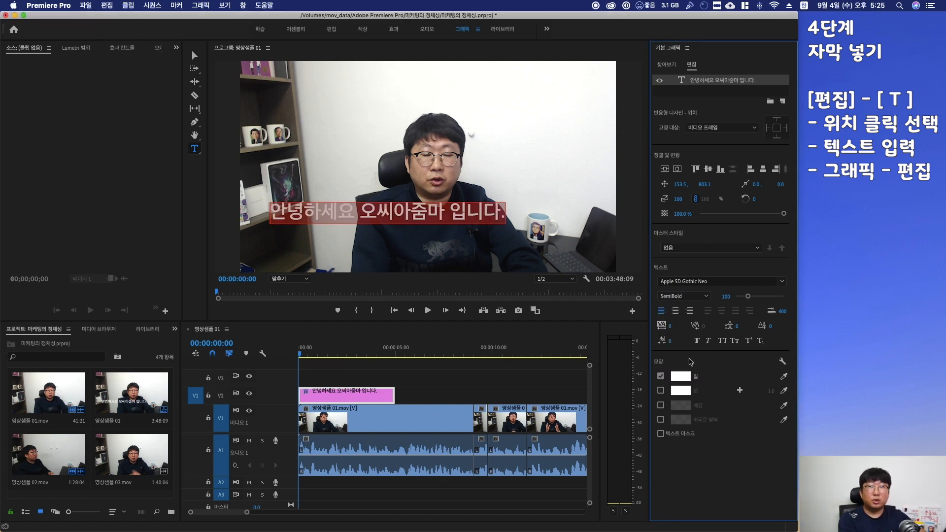
{"action": "left_click", "coordinate": [725, 296]}
{"action": "type", "text": "60"}
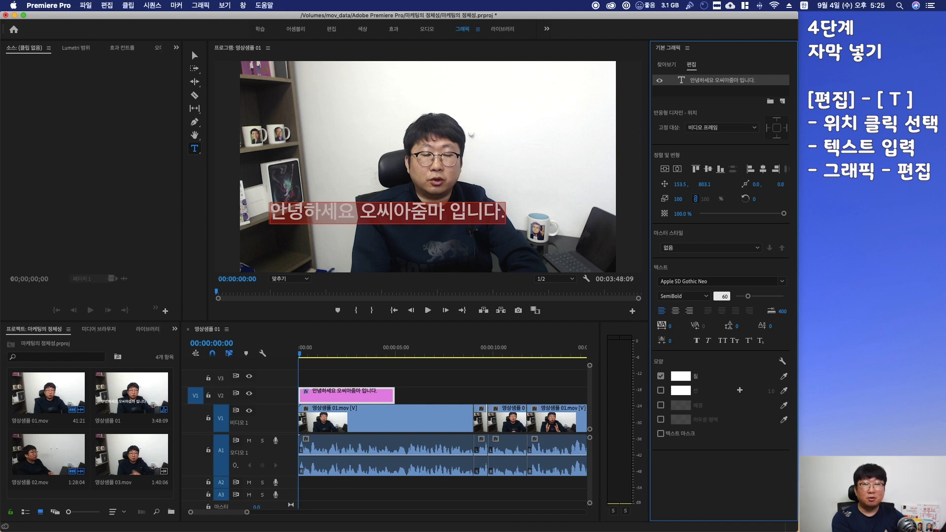
{"action": "key", "text": "Return"}
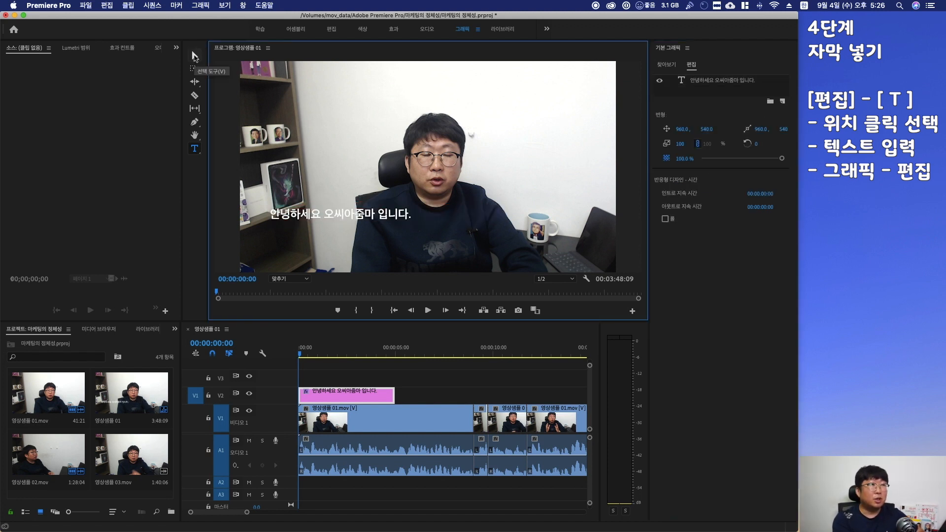
Move the caption down to the lower part of the frame and center it horizontally
{"action": "left_click", "coordinate": [195, 55]}
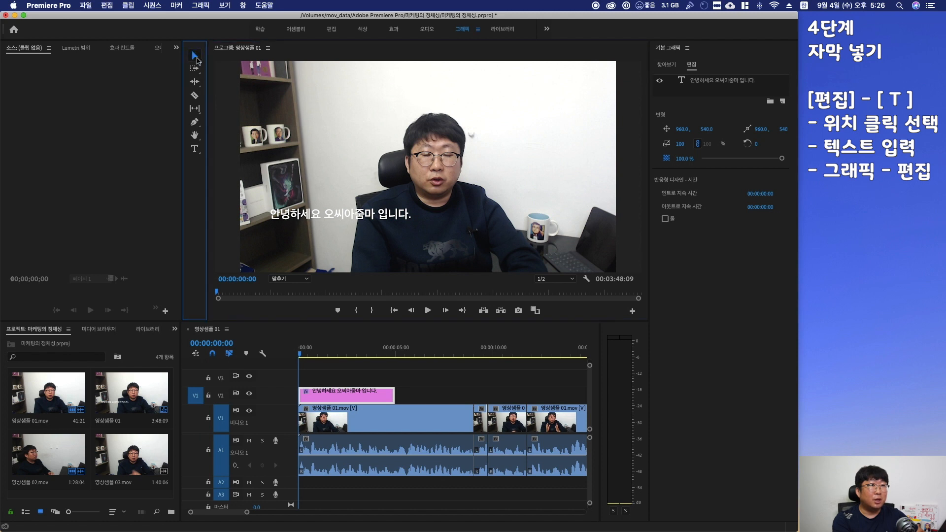
{"action": "left_click_drag", "start_coordinate": [345, 217], "coordinate": [451, 256]}
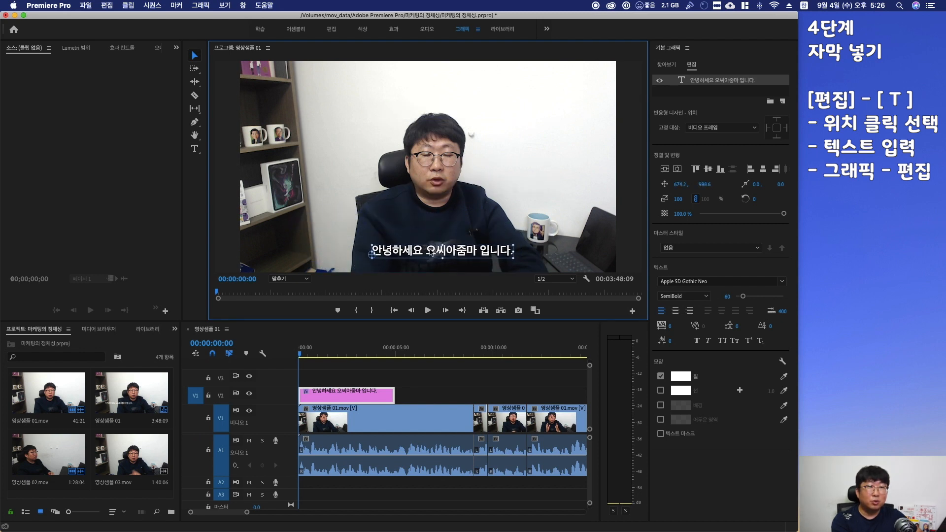
{"action": "left_click", "coordinate": [678, 170]}
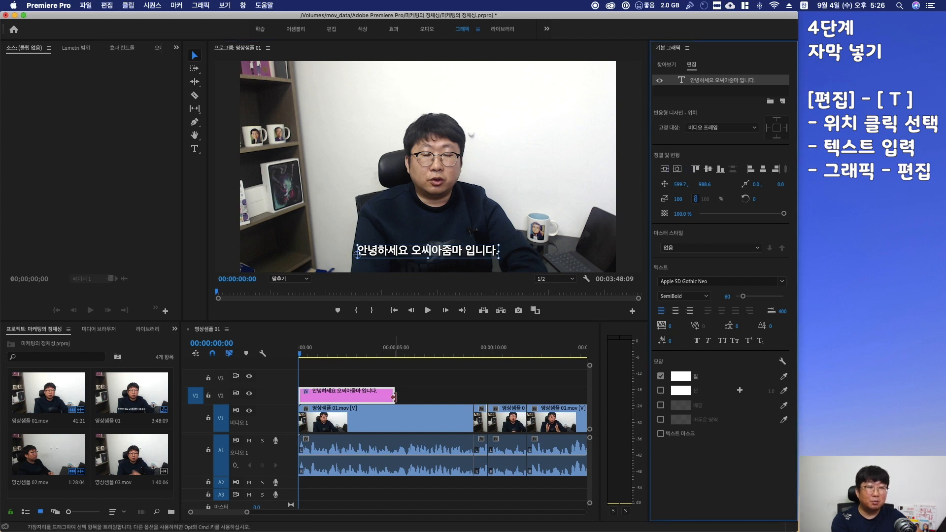
Extend the caption graphic clip on V2 to end at about 0:11:17
{"action": "scroll", "coordinate": [520, 416], "scroll_direction": "right", "scroll_amount": 3}
{"action": "left_click_drag", "start_coordinate": [320, 394], "coordinate": [532, 401]}
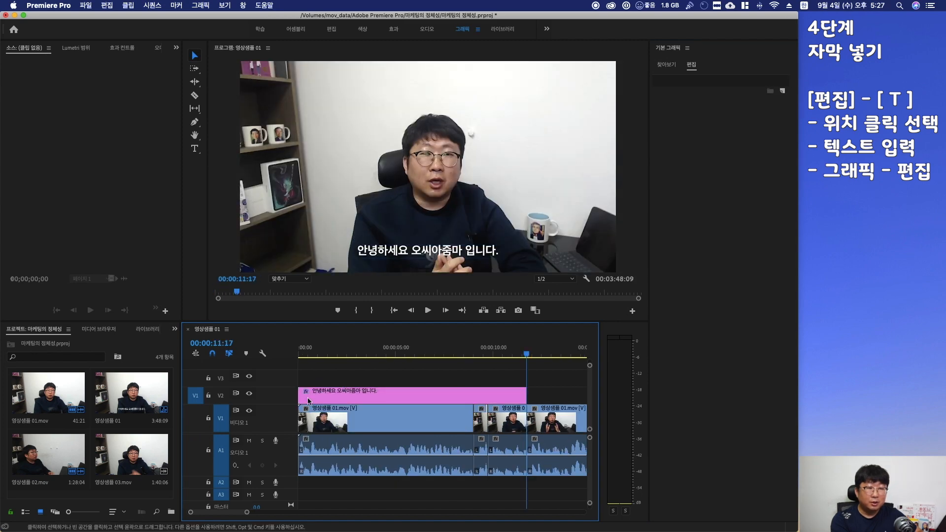
Return to the Editing workspace and add a second text caption by pasting 프리미어 재미있나요? into the program monitor at about 0:11:22
{"action": "left_click", "coordinate": [331, 29]}
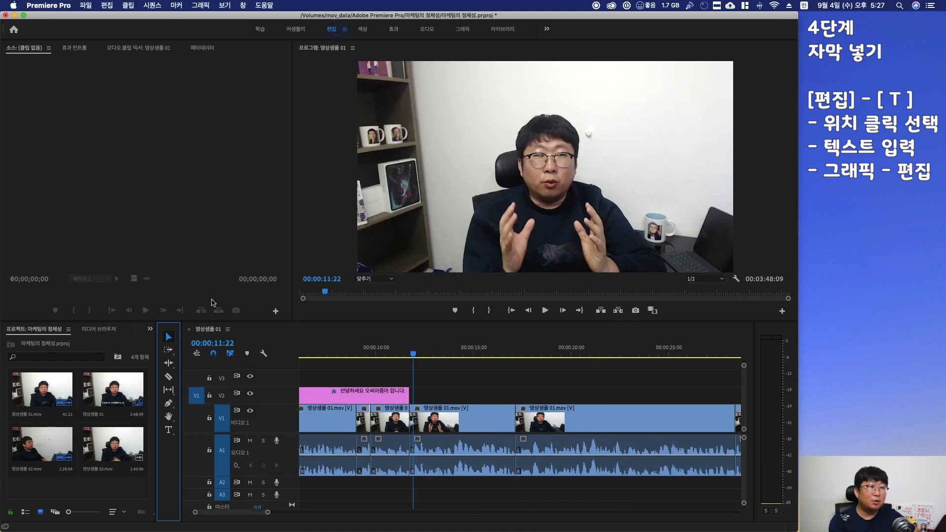
{"action": "left_click", "coordinate": [169, 430]}
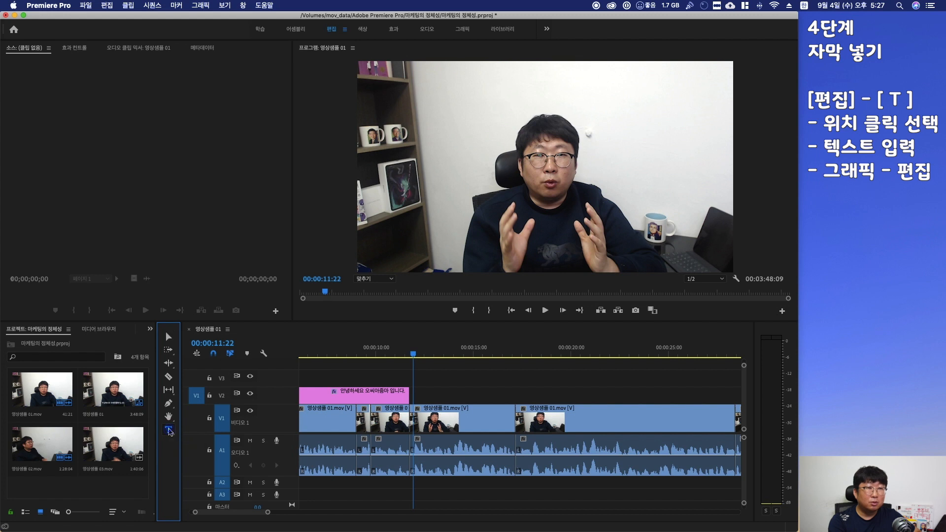
{"action": "left_click", "coordinate": [435, 241]}
{"action": "type", "text": "프리미어 재미있나요?"}
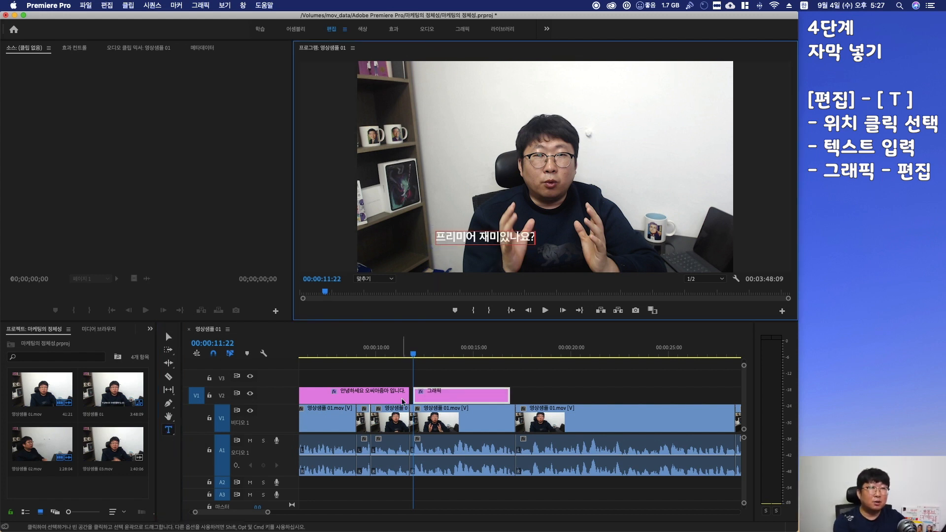
Center the second caption horizontally and move it slightly lower in the frame
{"action": "left_click", "coordinate": [465, 29]}
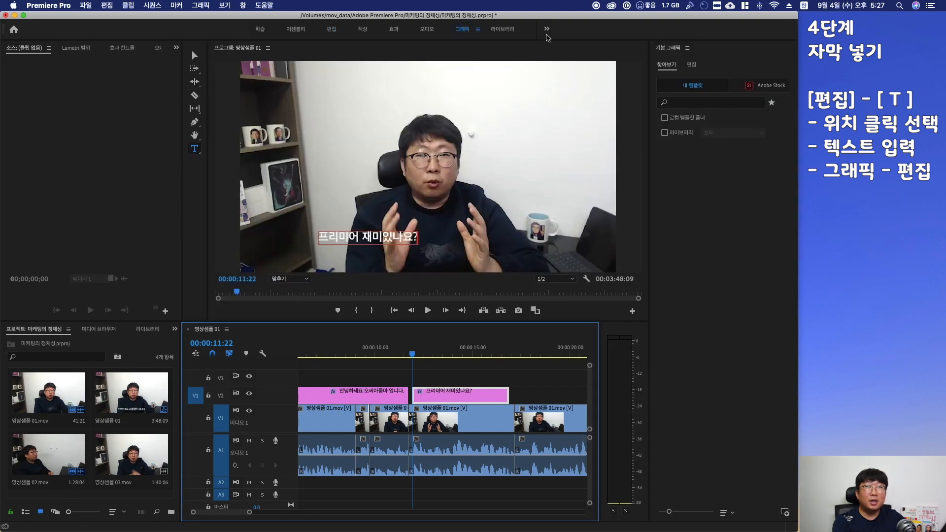
{"action": "left_click", "coordinate": [692, 66]}
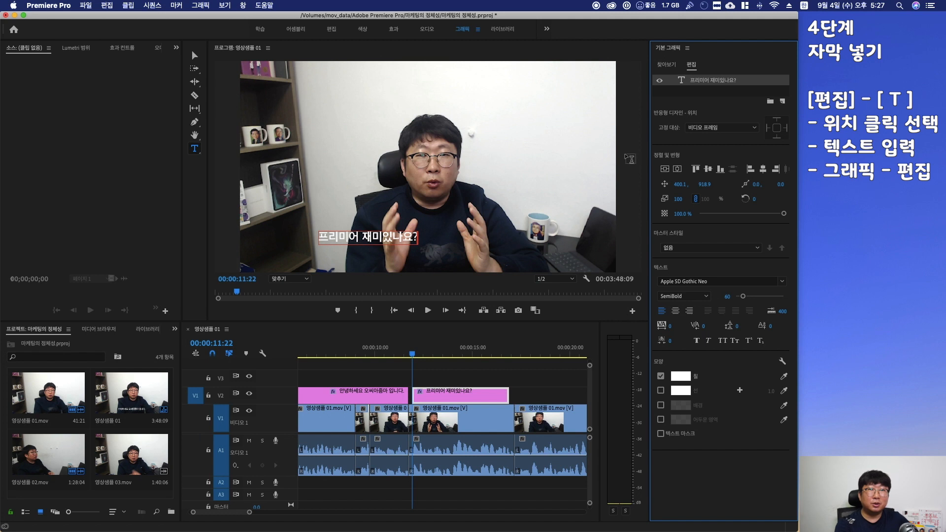
{"action": "left_click", "coordinate": [678, 169]}
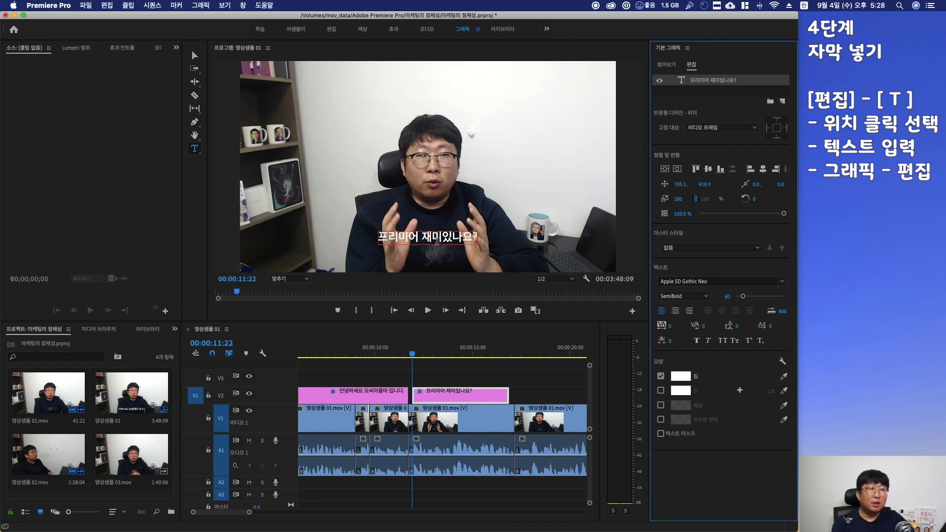
{"action": "left_click", "coordinate": [195, 55]}
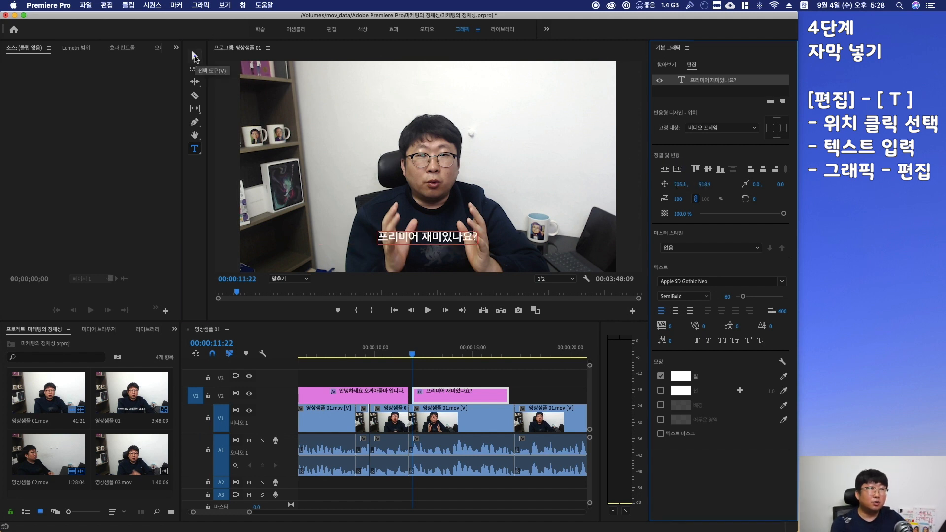
{"action": "left_click_drag", "start_coordinate": [449, 242], "coordinate": [448, 253]}
{"action": "left_click", "coordinate": [543, 239]}
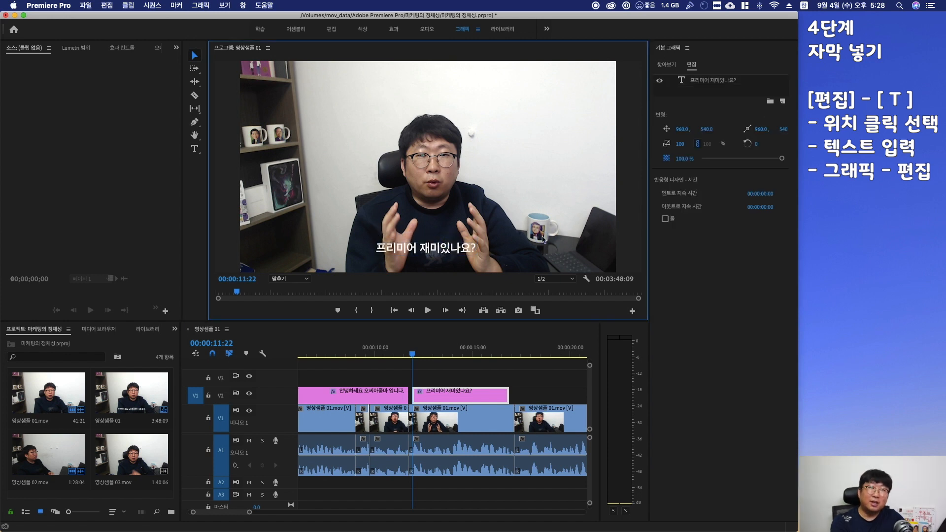
Delete the second caption clip from V2
{"action": "left_click", "coordinate": [446, 396]}
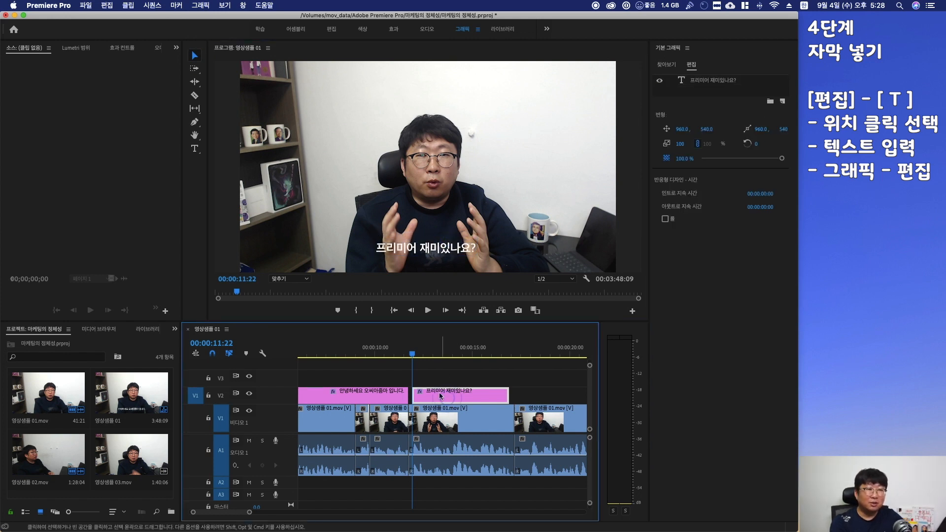
{"action": "key", "text": "Delete"}
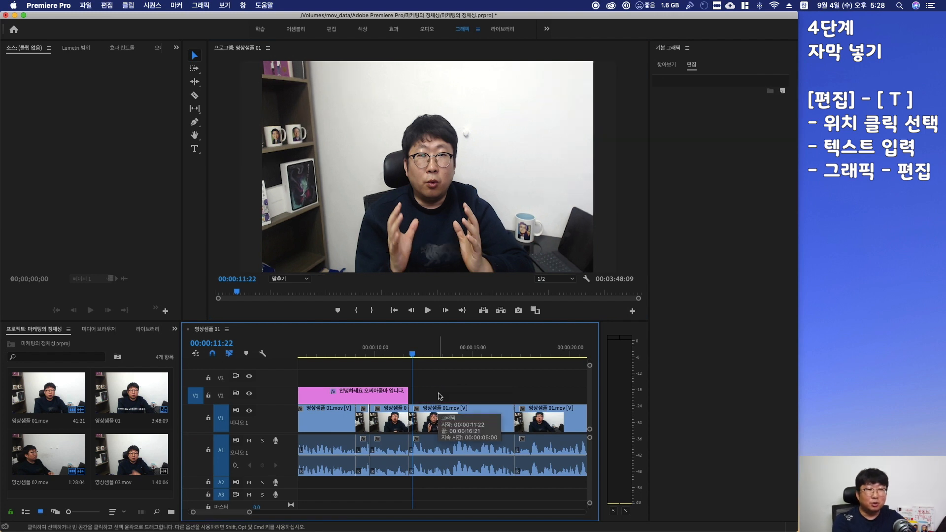
Extend the first caption clip to end at about 0:15:10 and split it at 0:11:18
{"action": "left_click_drag", "start_coordinate": [408, 394], "coordinate": [481, 394]}
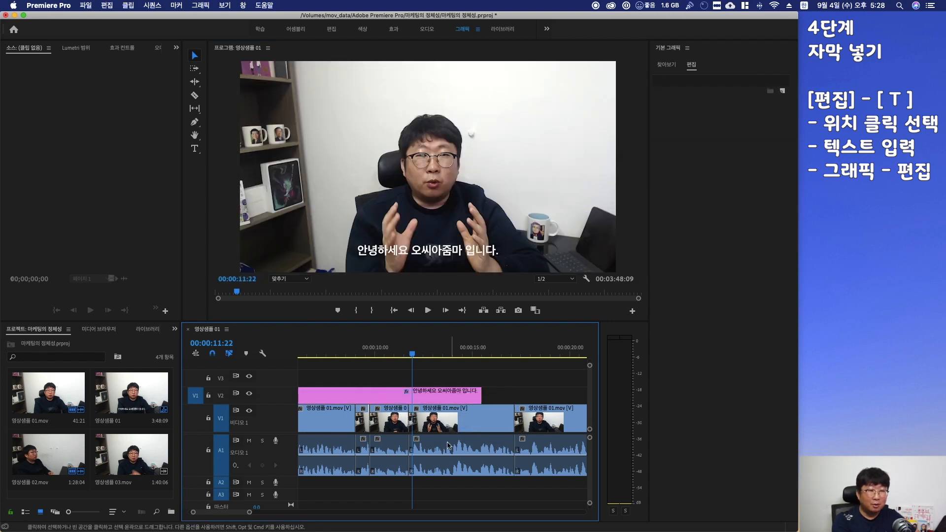
{"action": "left_click", "coordinate": [409, 355]}
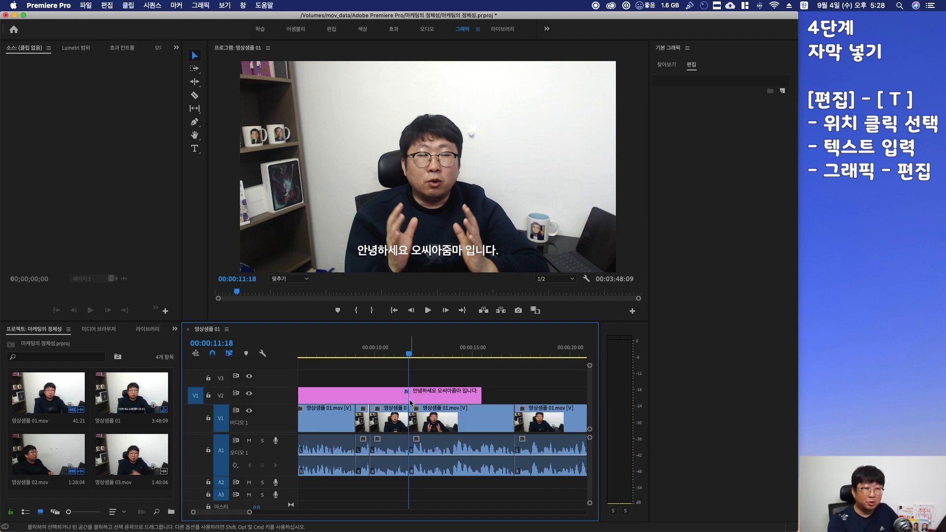
{"action": "key", "text": "c"}
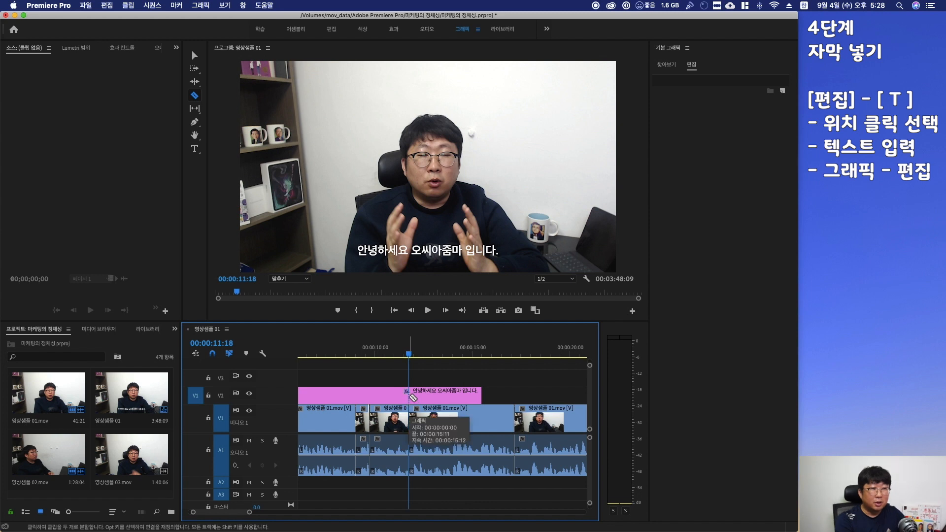
{"action": "left_click", "coordinate": [411, 394]}
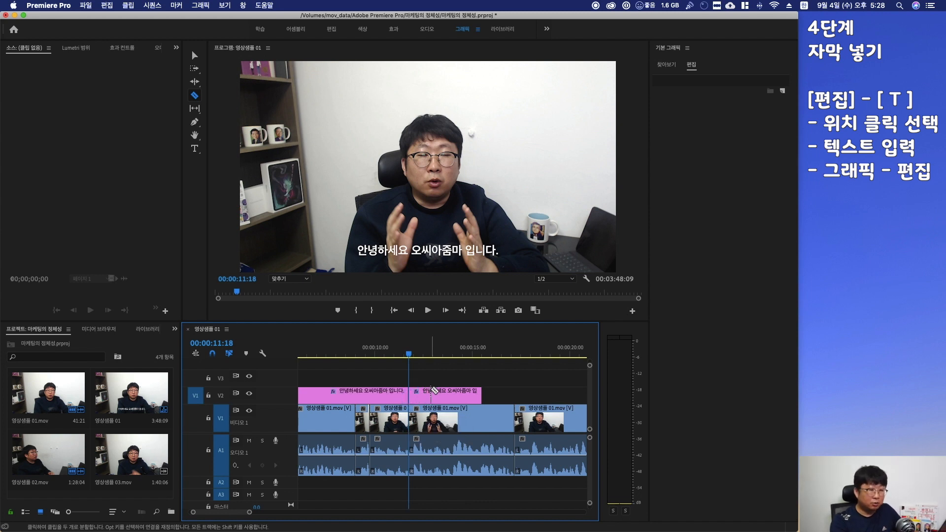
Replace the second caption segment's text with 프리미어 재미있나요? and center it horizontally
{"action": "key", "text": "v"}
{"action": "left_click", "coordinate": [446, 401]}
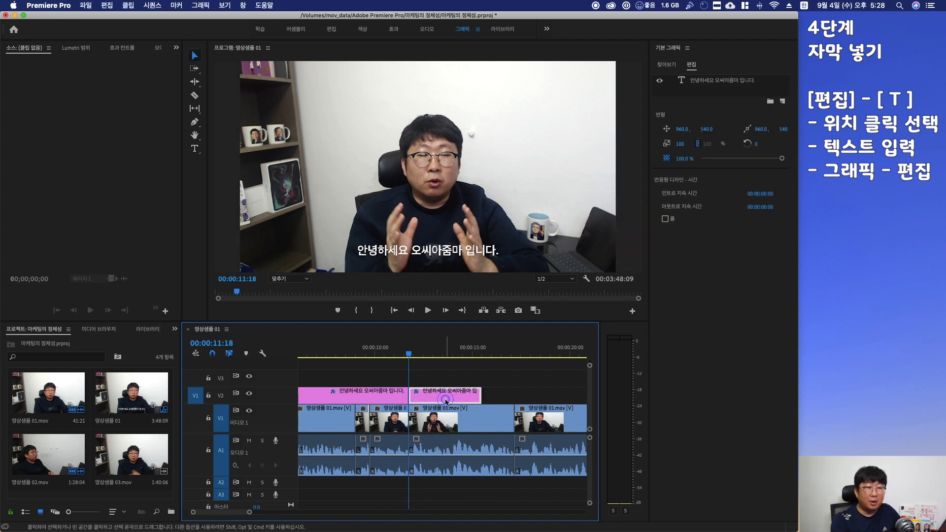
{"action": "double_click", "coordinate": [403, 253]}
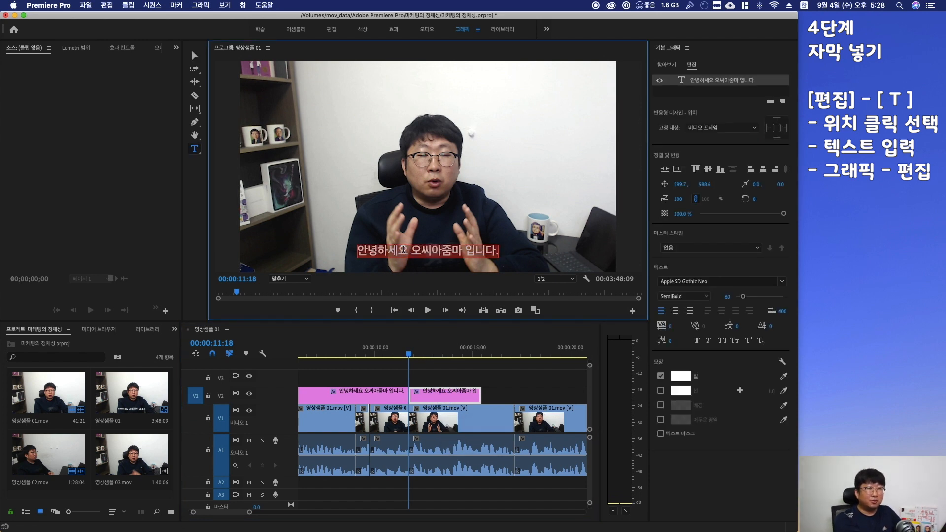
{"action": "type", "text": "프리미어 재미있나요?"}
{"action": "left_click", "coordinate": [677, 168]}
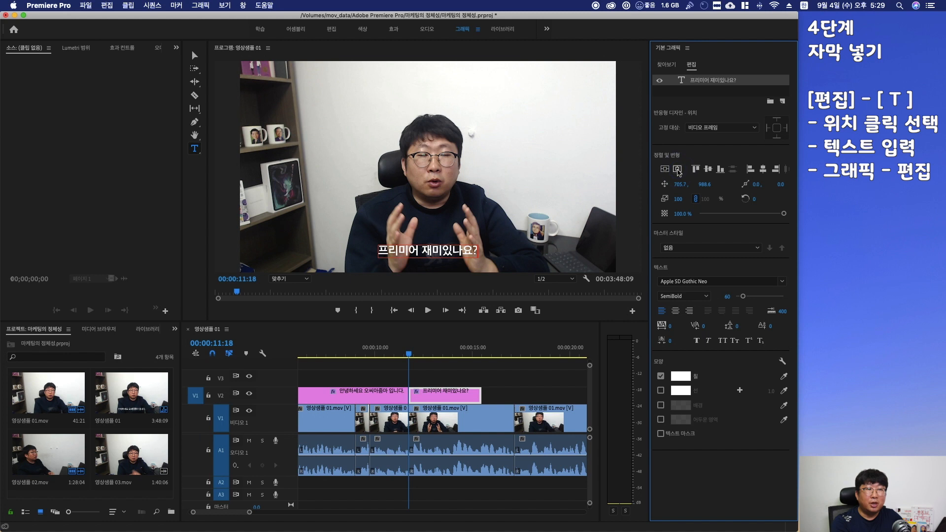
Extend the 프리미어 재미있나요? caption clip to end at about 0:20:00
{"action": "left_click", "coordinate": [388, 353]}
{"action": "key", "text": "space"}
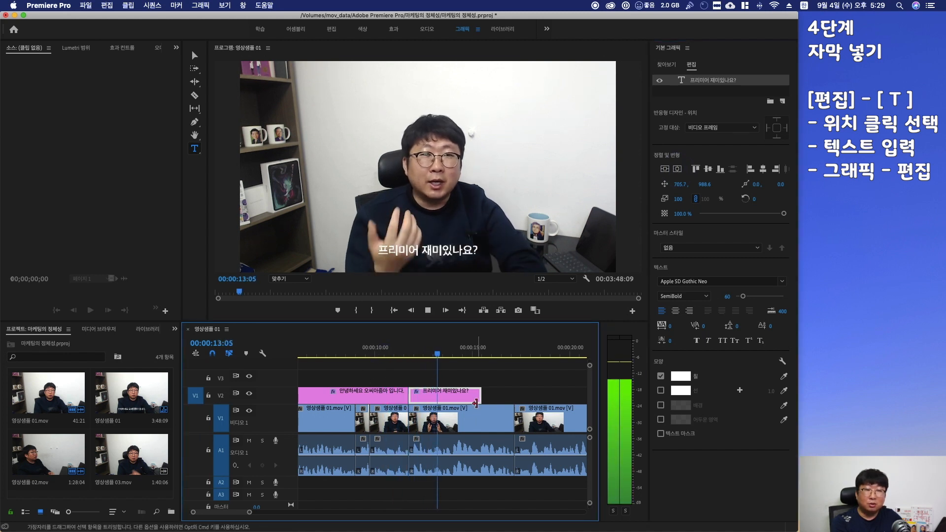
{"action": "key", "text": "space"}
{"action": "scroll", "coordinate": [465, 381], "scroll_direction": "right", "scroll_amount": 4}
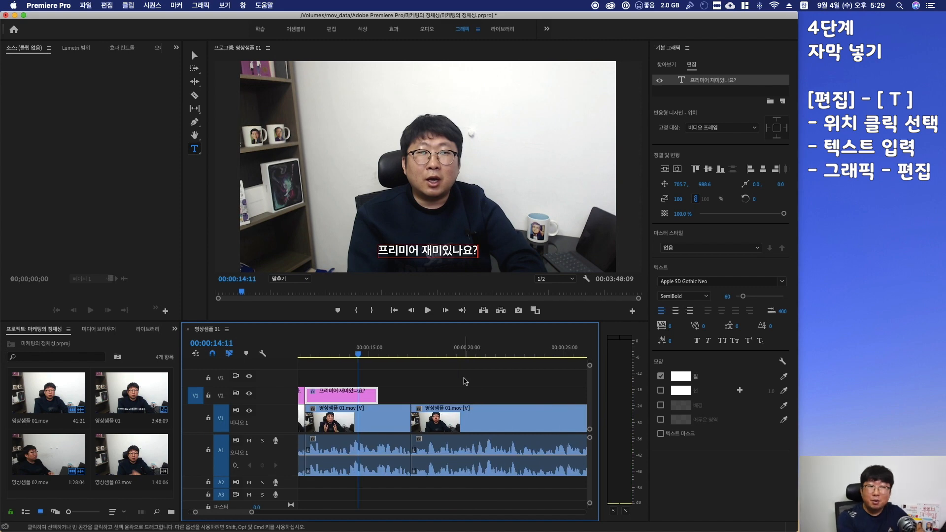
{"action": "left_click_drag", "start_coordinate": [377, 394], "coordinate": [467, 394]}
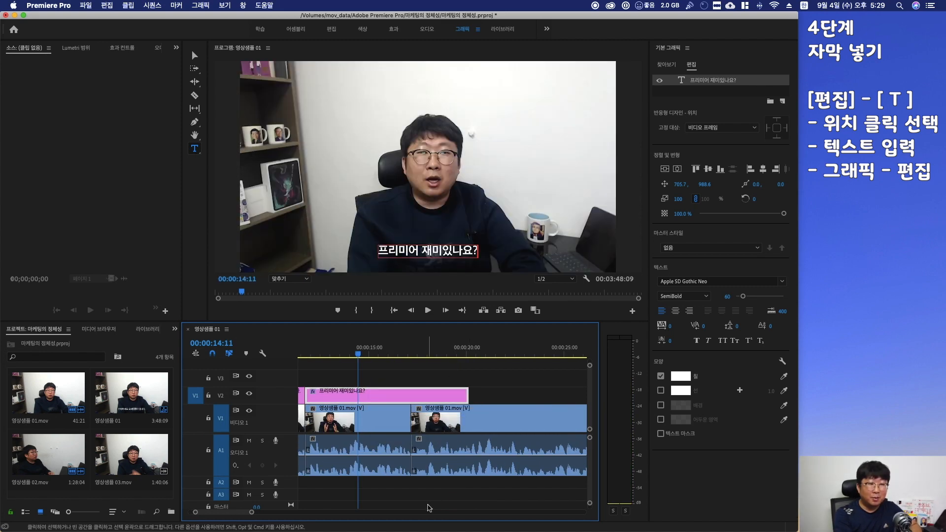
Split the 프리미어 재미있나요? caption clip at 0:17:03
{"action": "left_click", "coordinate": [412, 356]}
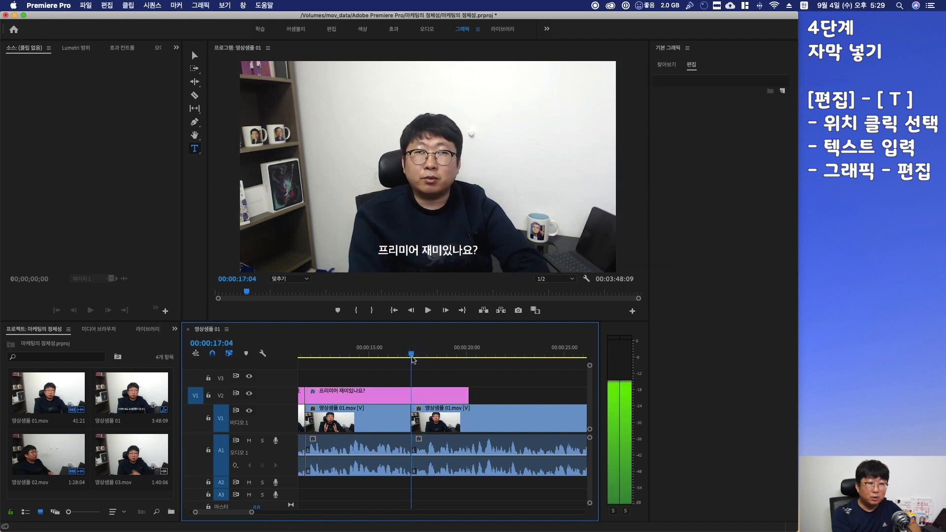
{"action": "key", "text": "Left"}
{"action": "key", "text": "c"}
{"action": "left_click", "coordinate": [411, 395]}
Replace the third caption segment's text with 저는 프리미어가 어려워요! and center it horizontally
{"action": "key", "text": "v"}
{"action": "left_click", "coordinate": [435, 354]}
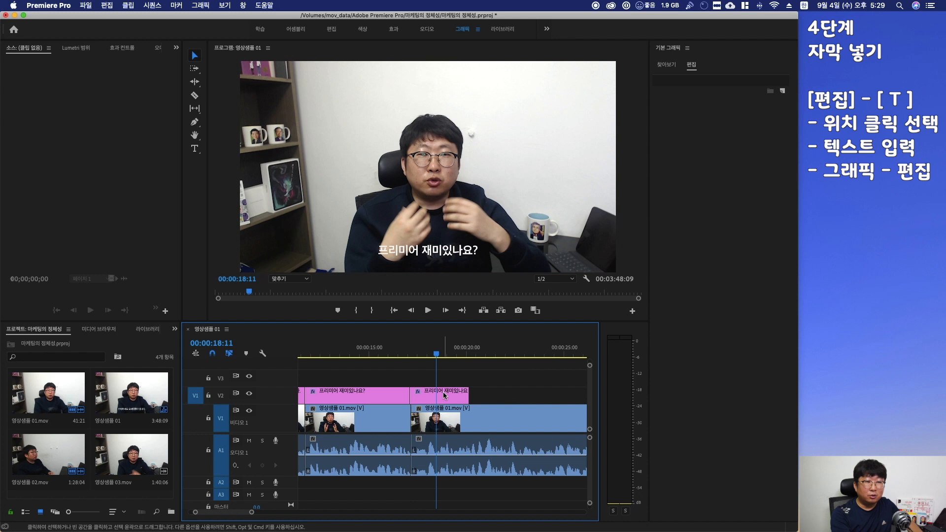
{"action": "left_click", "coordinate": [439, 395]}
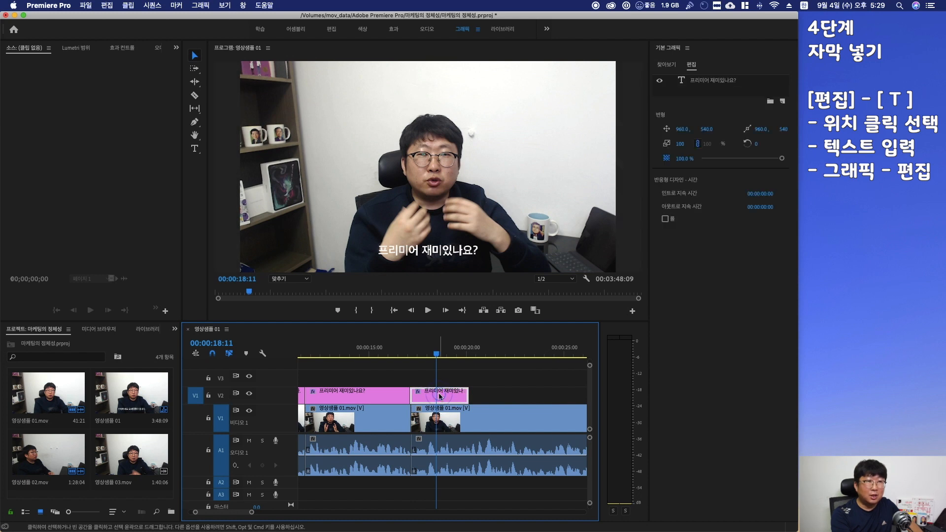
{"action": "key", "text": "t"}
{"action": "left_click", "coordinate": [424, 252]}
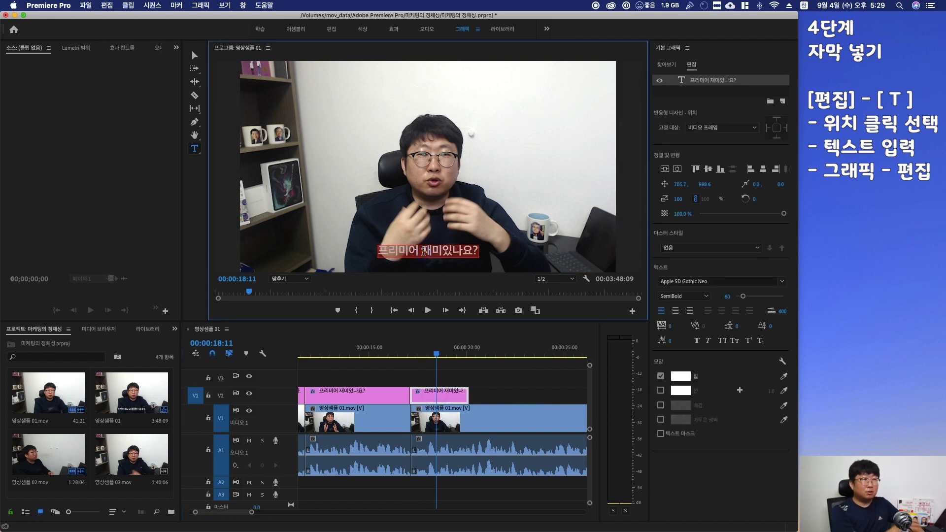
{"action": "type", "text": "저는 프리미어가 어려워요!"}
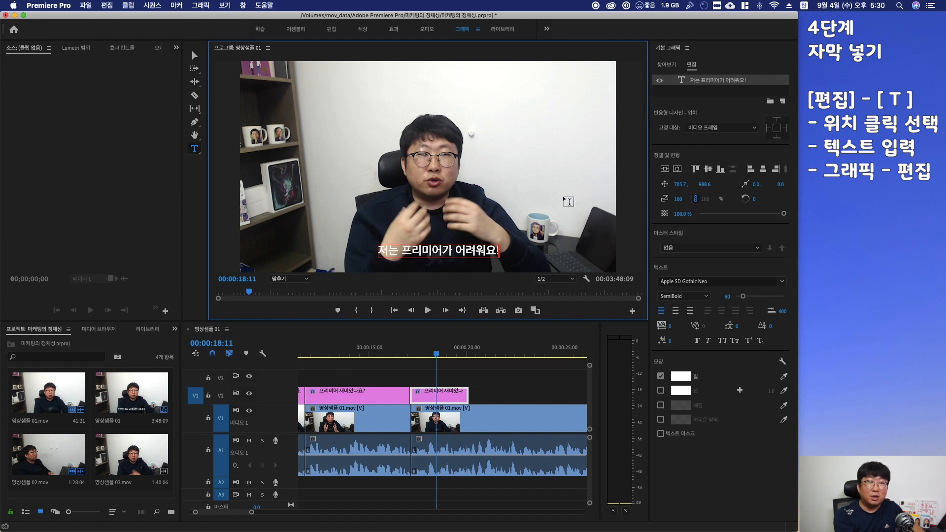
{"action": "left_click", "coordinate": [677, 169]}
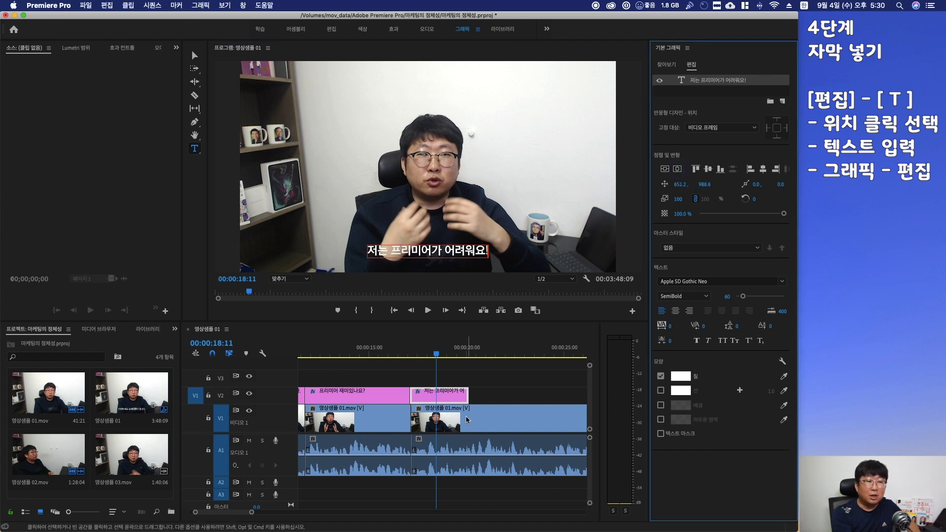
Extend the 저는 프리미어가 어려워요! caption clip to end at about 0:28:05
{"action": "scroll", "coordinate": [471, 407], "scroll_direction": "right", "scroll_amount": 2}
{"action": "scroll", "coordinate": [471, 407], "scroll_direction": "right", "scroll_amount": 2}
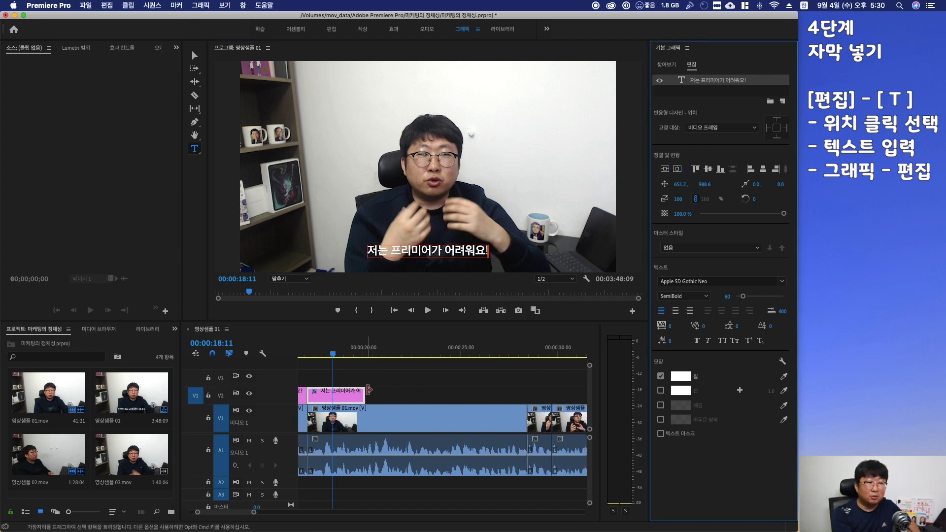
{"action": "left_click_drag", "start_coordinate": [365, 394], "coordinate": [522, 405]}
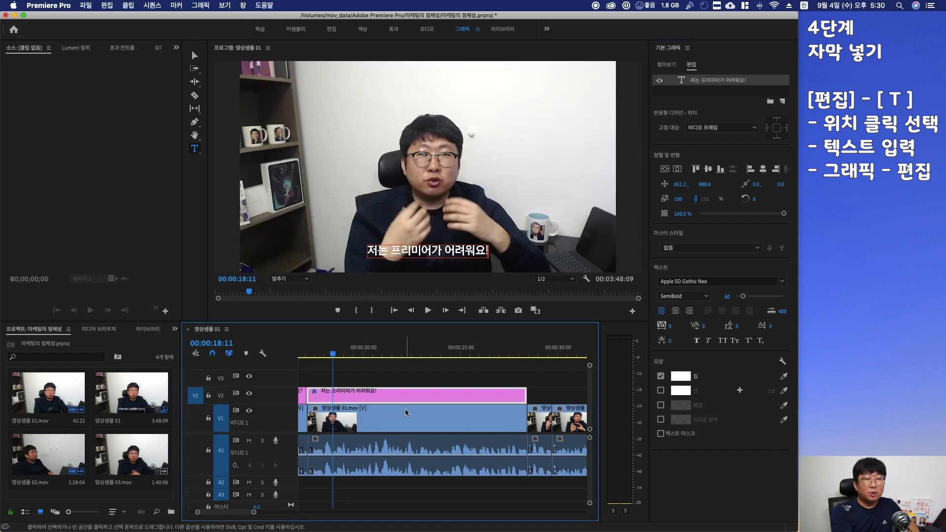
{"action": "scroll", "coordinate": [406, 412], "scroll_direction": "left", "scroll_amount": 8}
{"action": "scroll", "coordinate": [405, 412], "scroll_direction": "left", "scroll_amount": 3}
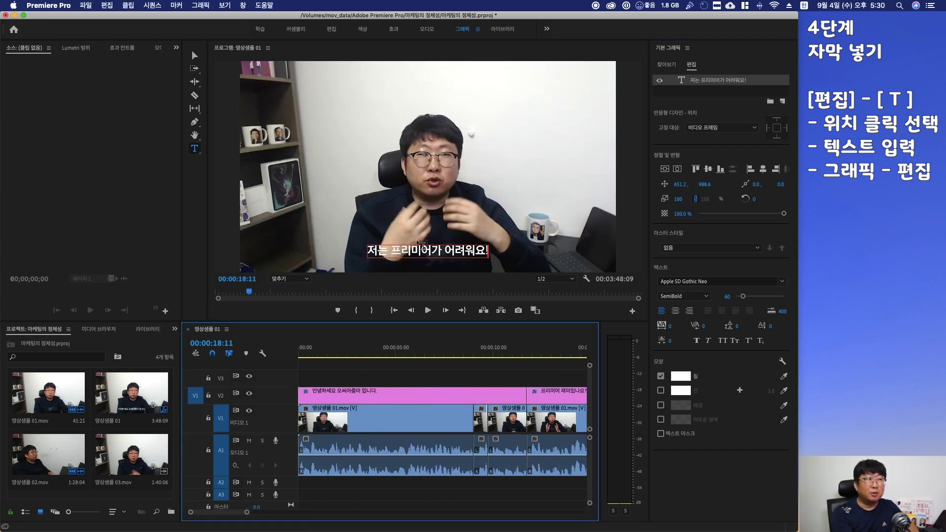
Return to the Editing workspace
{"action": "left_click", "coordinate": [331, 28]}
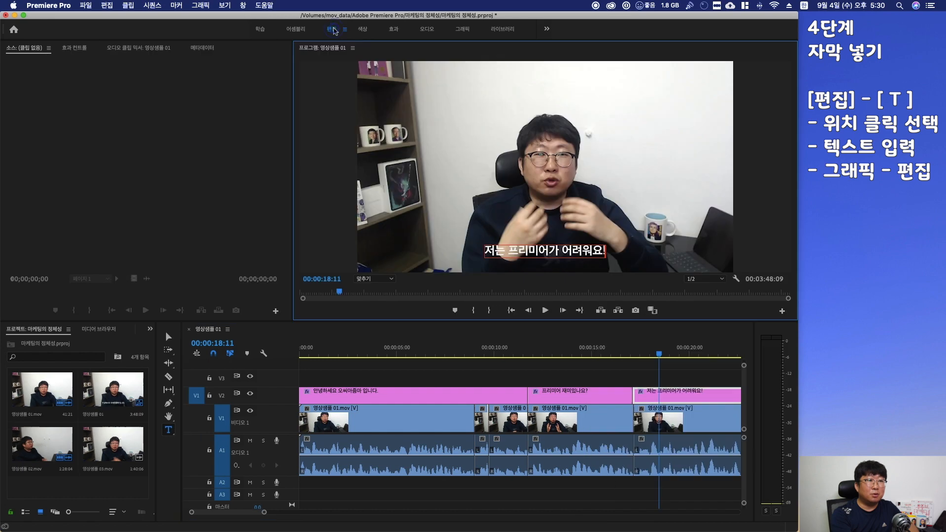
{"action": "scroll", "coordinate": [394, 438], "scroll_direction": "right", "scroll_amount": 15}
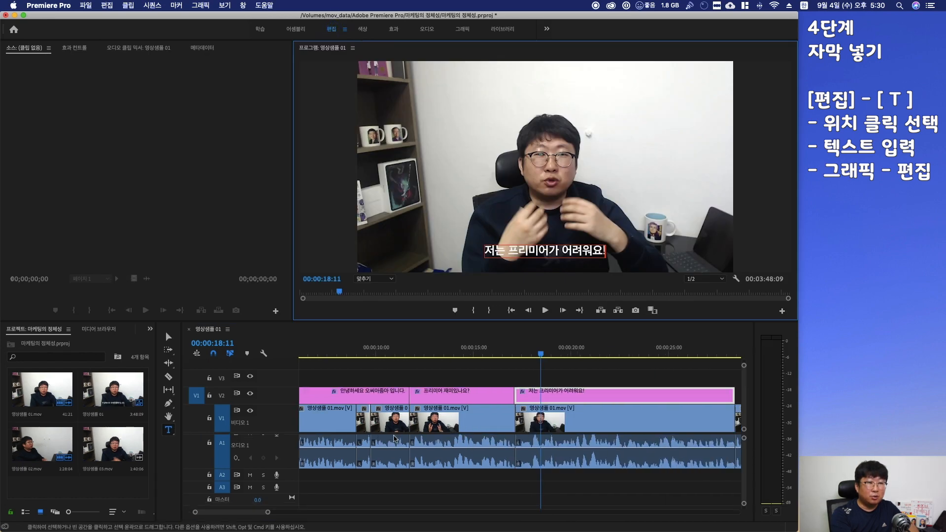
{"action": "scroll", "coordinate": [394, 437], "scroll_direction": "left", "scroll_amount": 15}
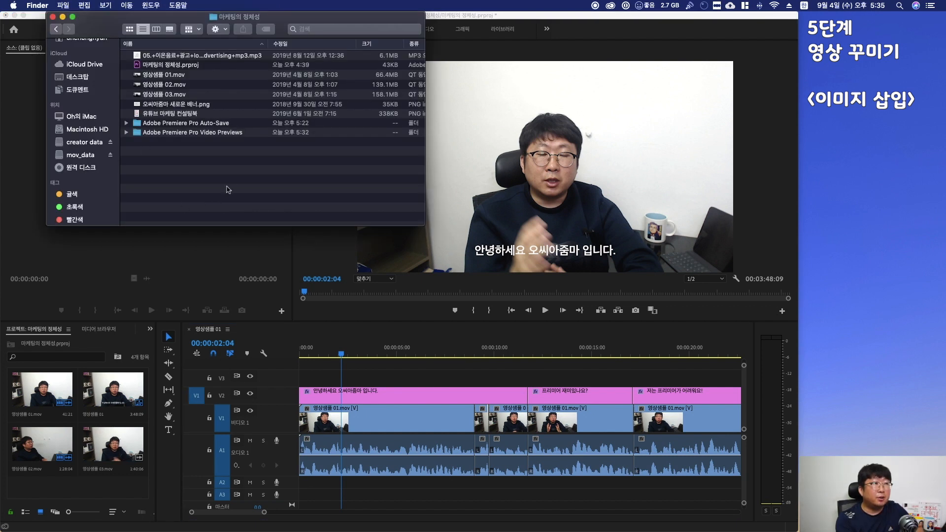
Add the 오씨아줌마 새로운 배너.png image from Finder onto track V3 at the start of the sequence
{"action": "left_click", "coordinate": [170, 106]}
{"action": "left_click_drag", "start_coordinate": [171, 108], "coordinate": [406, 417]}
{"action": "key", "text": "super+w"}
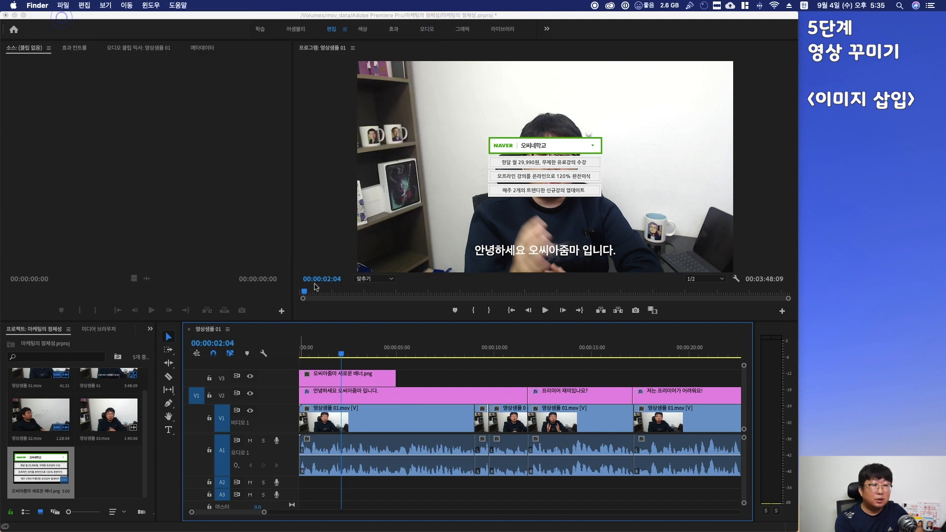
Move and resize the banner image into the top-right corner of the frame
{"action": "left_click", "coordinate": [354, 376]}
{"action": "left_click", "coordinate": [355, 378]}
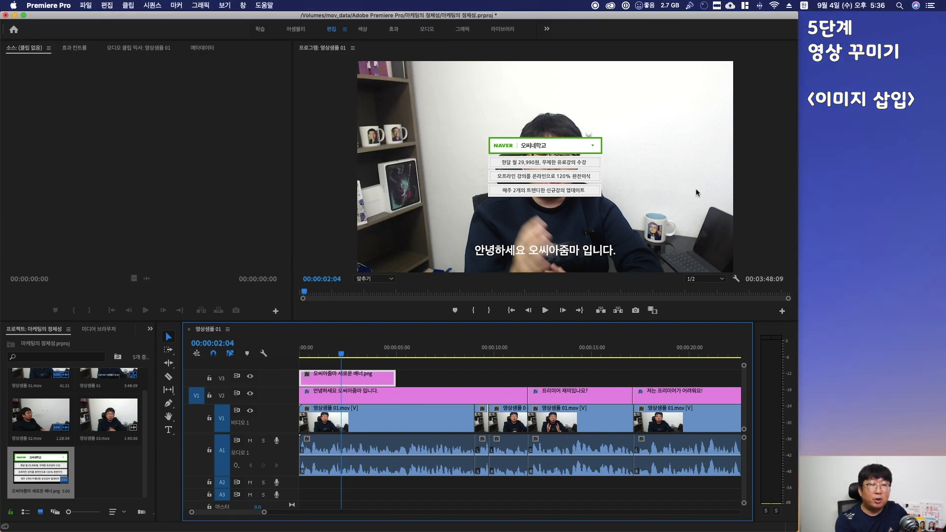
{"action": "left_click", "coordinate": [513, 149]}
{"action": "double_click", "coordinate": [513, 149]}
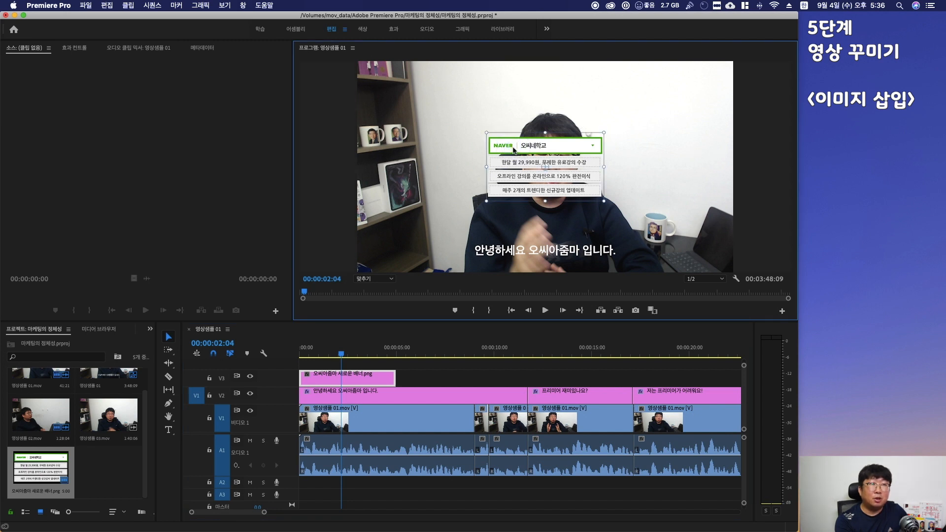
{"action": "left_click_drag", "start_coordinate": [513, 149], "coordinate": [637, 82]}
{"action": "left_click_drag", "start_coordinate": [610, 131], "coordinate": [654, 105]}
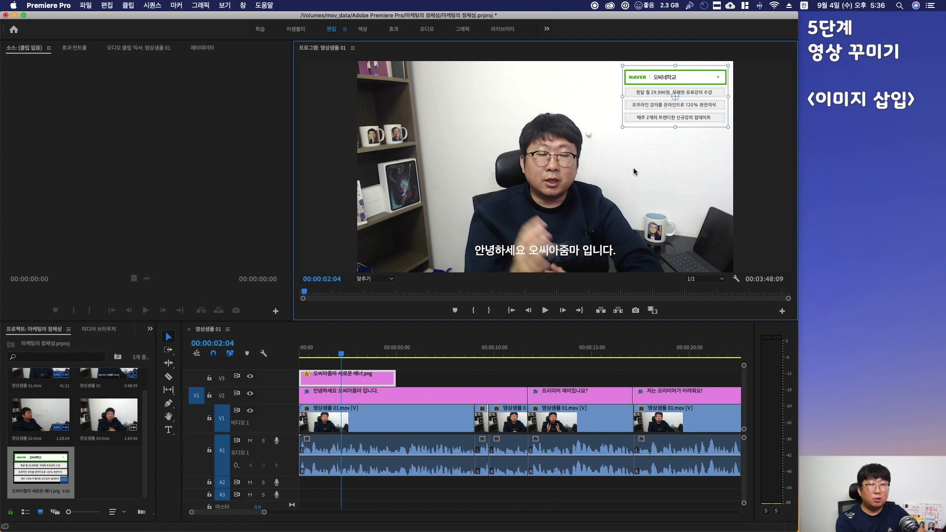
Extend the banner image clip on V3 to end at about 0:15:15
{"action": "left_click", "coordinate": [406, 382]}
{"action": "key", "text": "Home"}
{"action": "key", "text": "space"}
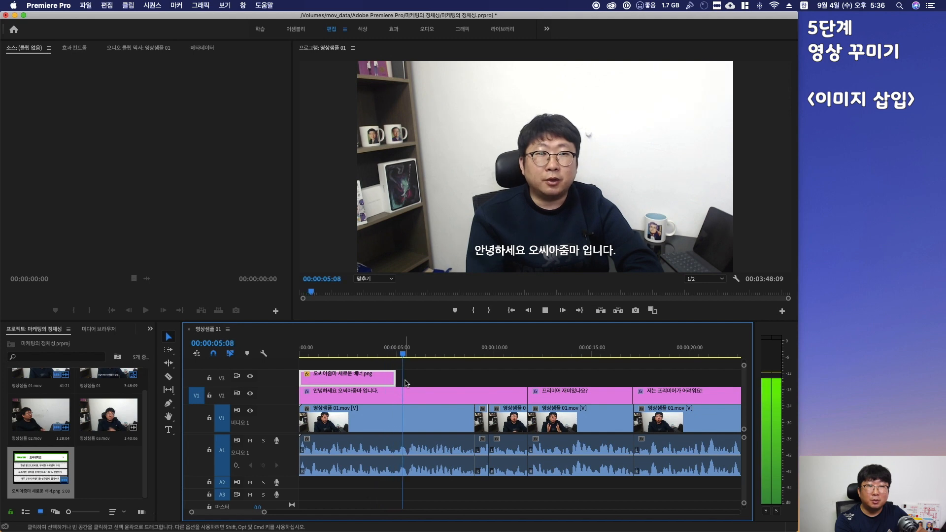
{"action": "key", "text": "space"}
{"action": "left_click_drag", "start_coordinate": [393, 377], "coordinate": [602, 378]}
{"action": "scroll", "coordinate": [564, 420], "scroll_direction": "right", "scroll_amount": 5}
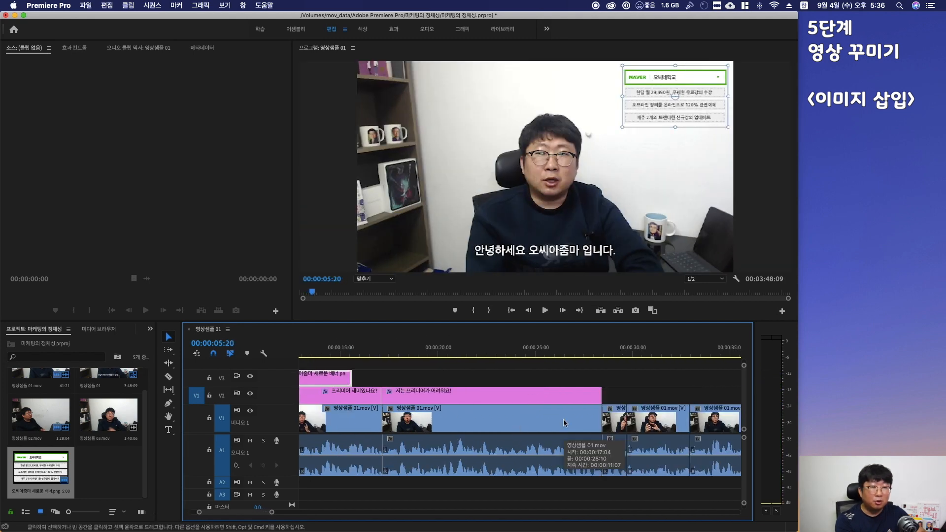
Extend the banner image clip on V3 to the end of the sequence
{"action": "left_click_drag", "start_coordinate": [298, 512], "coordinate": [547, 529]}
{"action": "left_click_drag", "start_coordinate": [318, 376], "coordinate": [624, 458]}
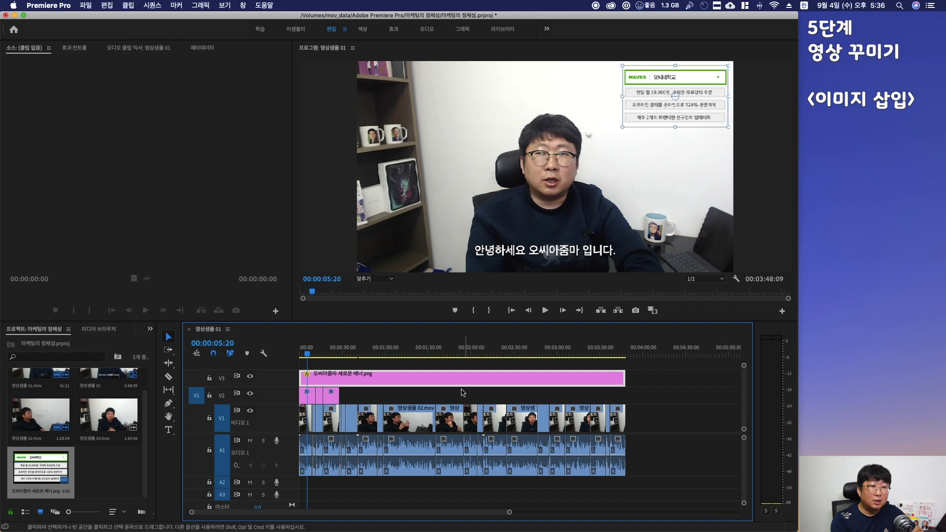
Scrub through the sequence to check the banner across the clips
{"action": "left_click", "coordinate": [464, 351]}
{"action": "left_click", "coordinate": [429, 351]}
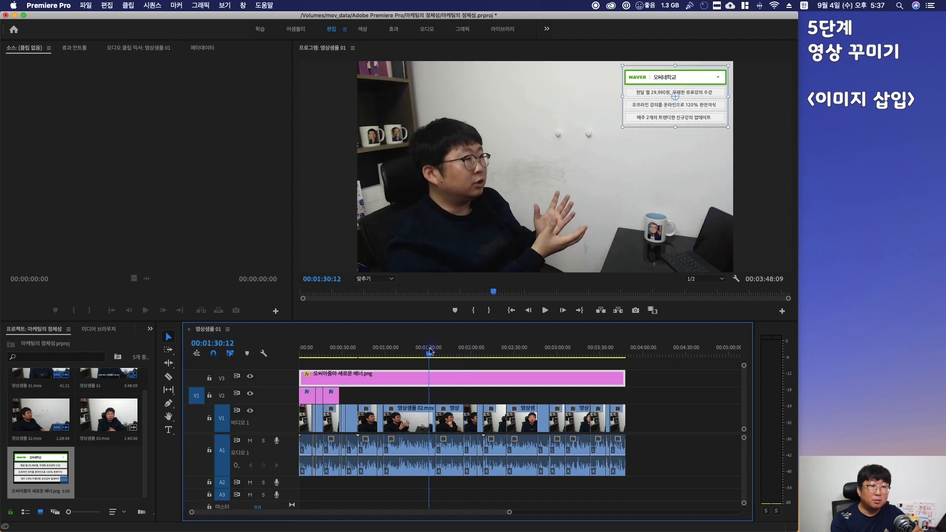
{"action": "left_click", "coordinate": [395, 352]}
{"action": "left_click", "coordinate": [363, 354]}
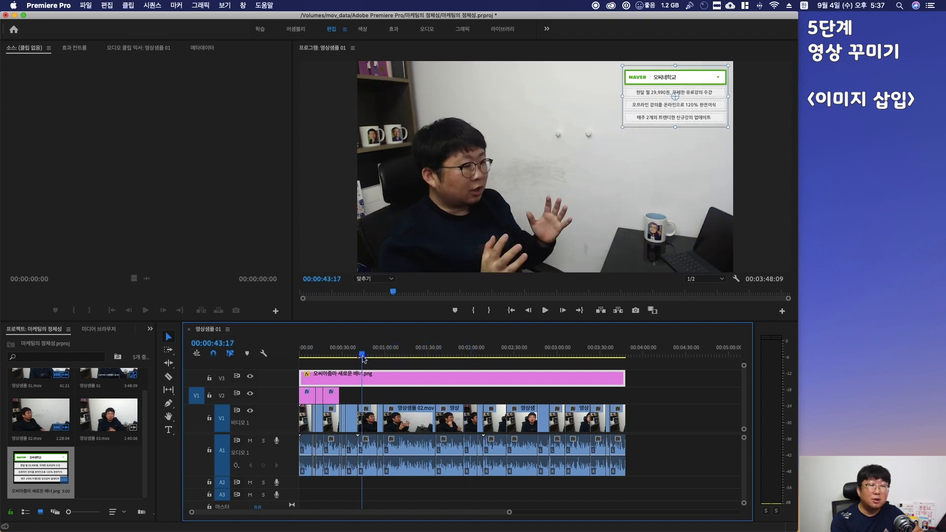
{"action": "scroll", "coordinate": [391, 404], "scroll_direction": "up", "scroll_amount": 8}
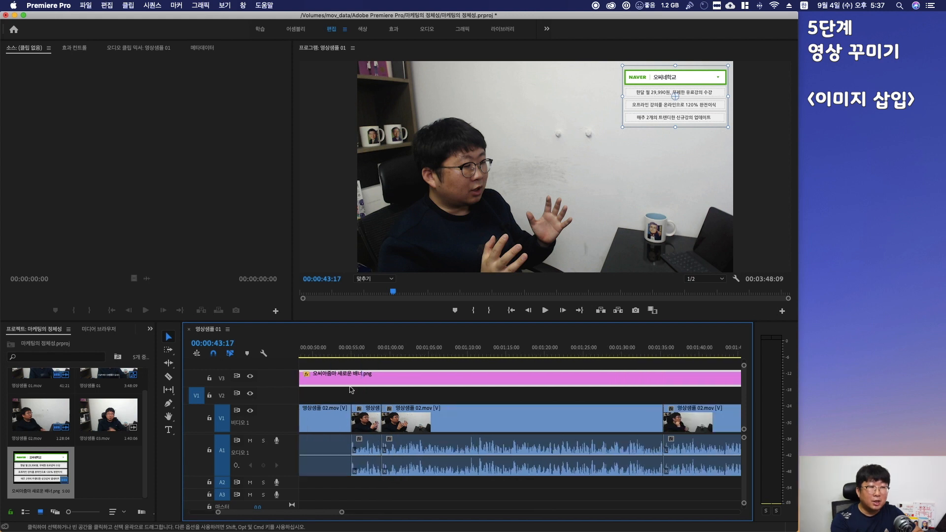
{"action": "scroll", "coordinate": [359, 401], "scroll_direction": "up", "scroll_amount": 3}
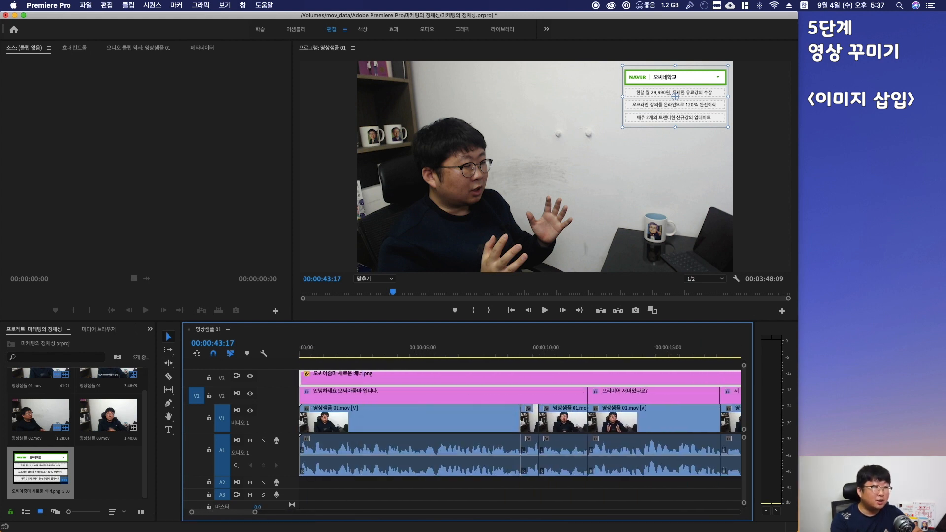
Add the 유튜브 마케팅 컨설팅북.png image from Finder onto a new track V4 at the start of the sequence
{"action": "key", "text": "super+Tab"}
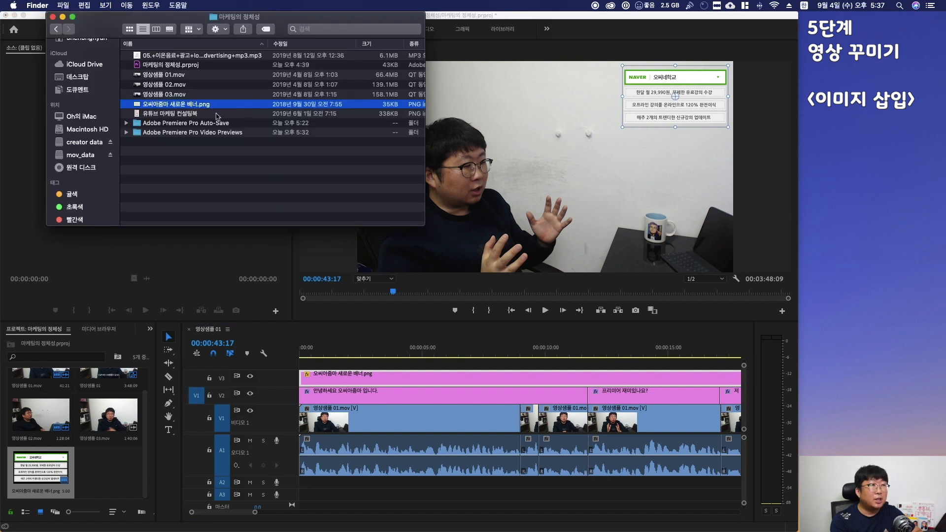
{"action": "left_click", "coordinate": [175, 115]}
{"action": "left_click_drag", "start_coordinate": [175, 114], "coordinate": [304, 365]}
{"action": "left_click", "coordinate": [387, 345]}
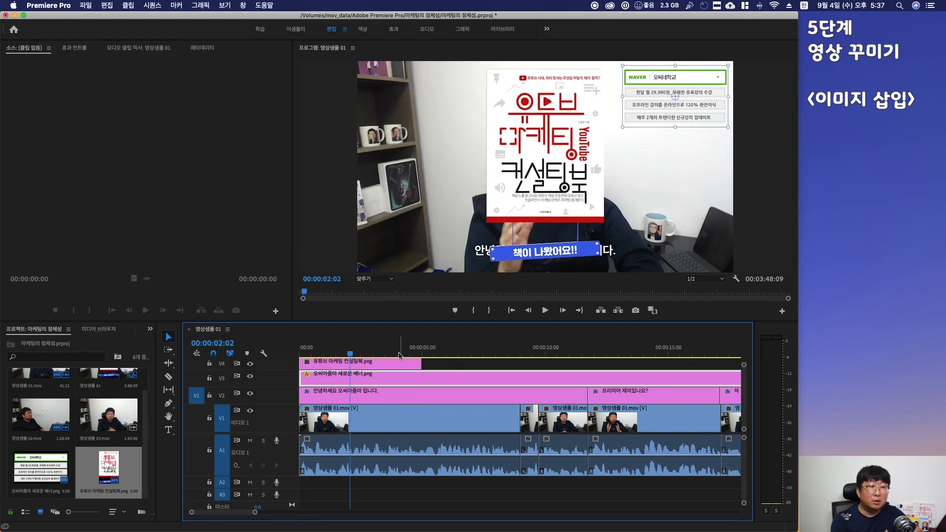
Shrink the book image and move it into the top-left corner of the frame
{"action": "left_click", "coordinate": [558, 114]}
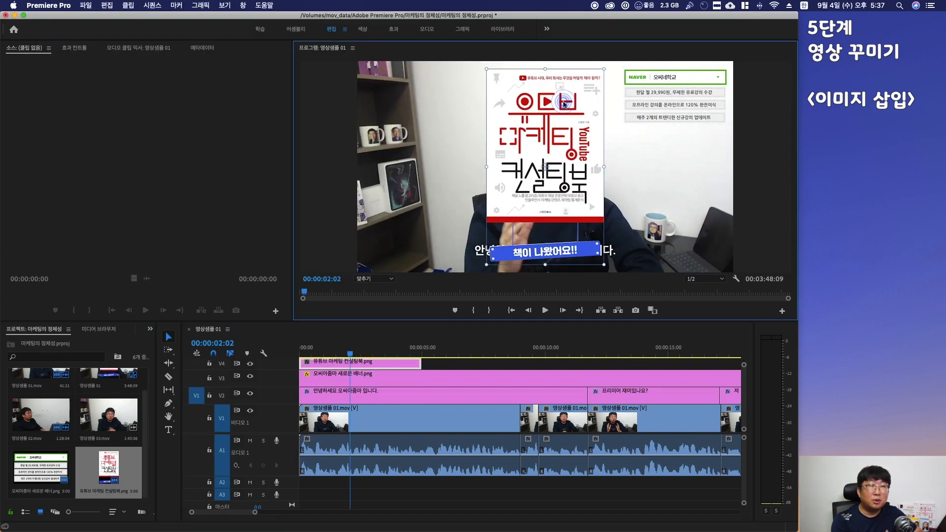
{"action": "left_click_drag", "start_coordinate": [486, 69], "coordinate": [373, 83]}
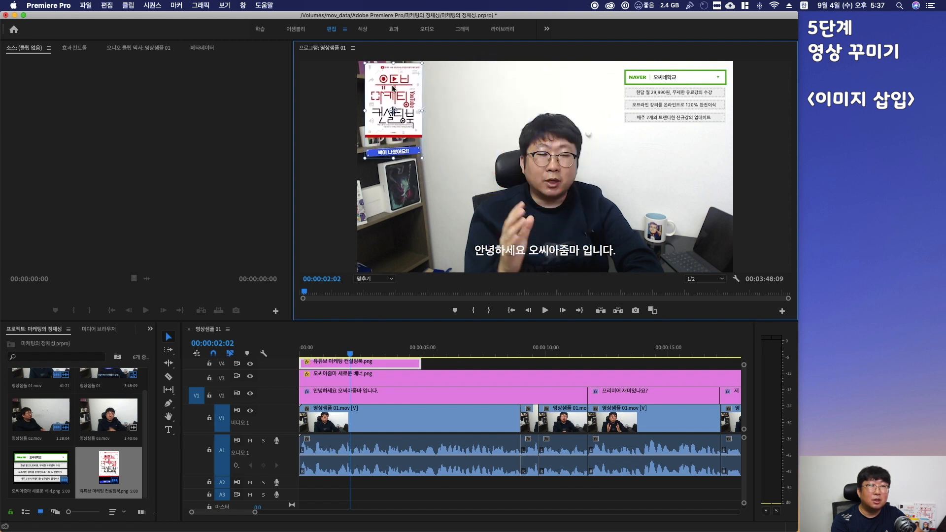
{"action": "left_click_drag", "start_coordinate": [433, 163], "coordinate": [436, 168]}
{"action": "left_click", "coordinate": [431, 365]}
{"action": "left_click", "coordinate": [405, 118]}
{"action": "left_click", "coordinate": [435, 371]}
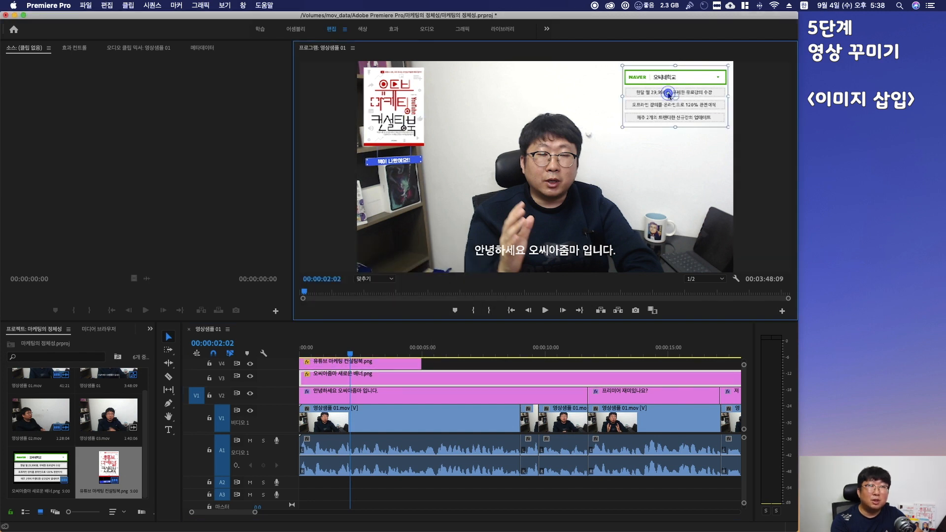
{"action": "left_click", "coordinate": [439, 367]}
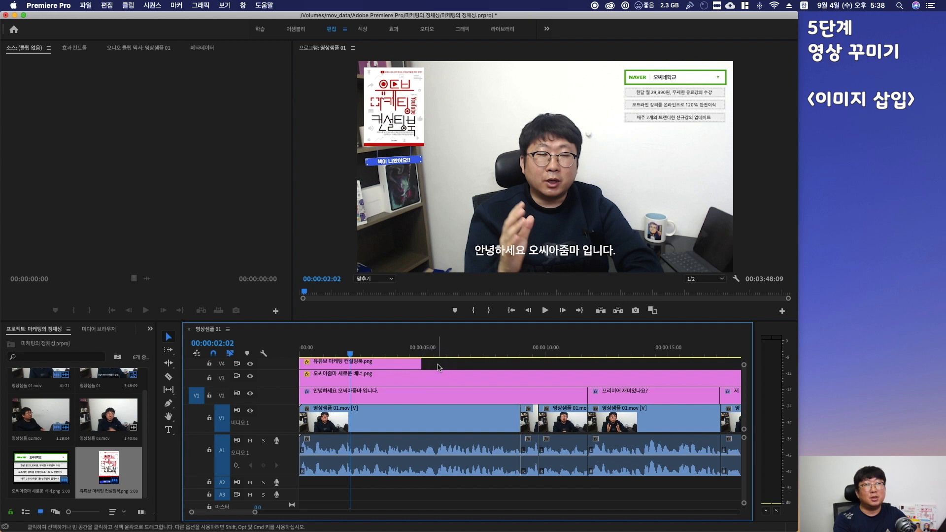
Play back the start of the sequence to preview the image overlays
{"action": "scroll", "coordinate": [423, 370], "scroll_direction": "up", "scroll_amount": 1}
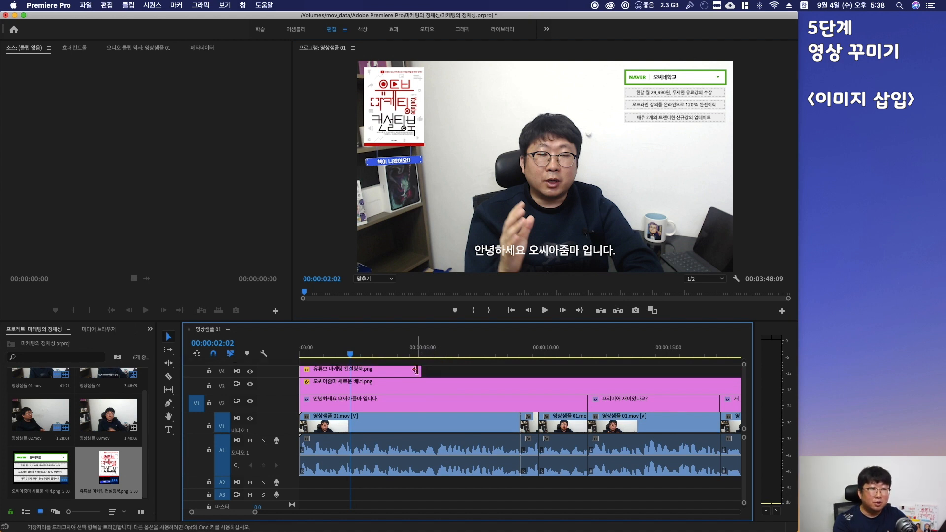
{"action": "left_click", "coordinate": [305, 357]}
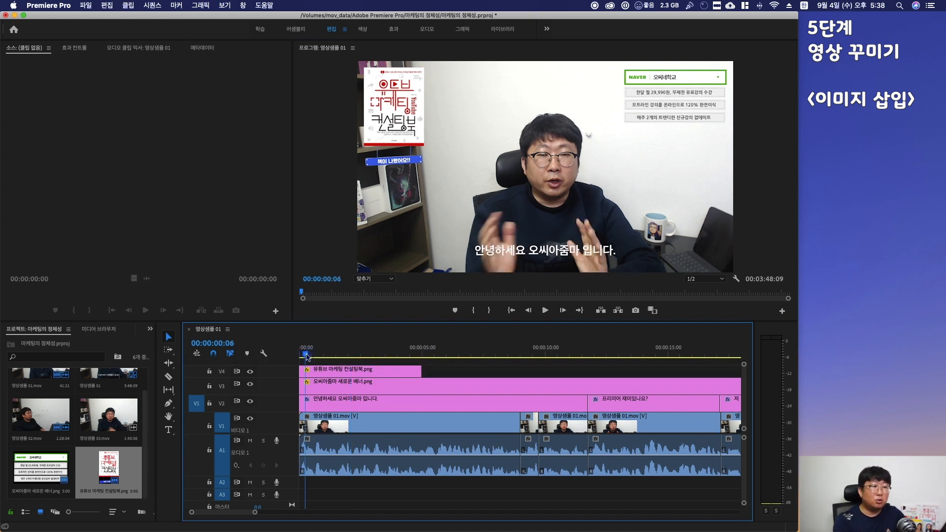
{"action": "key", "text": "space"}
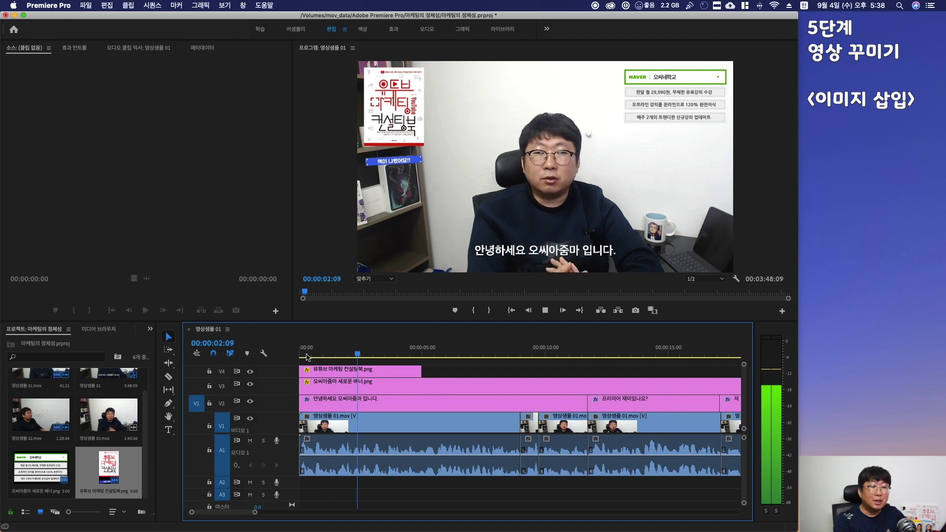
{"action": "key", "text": "space"}
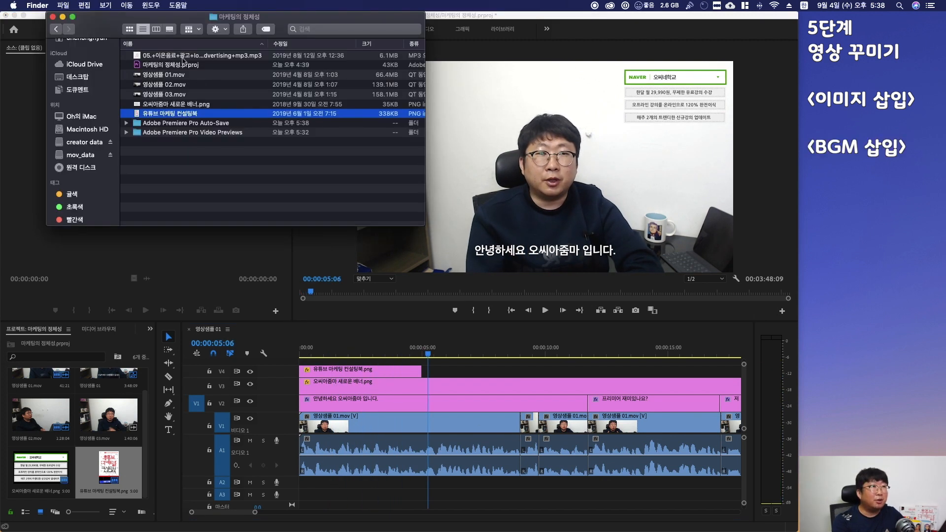
Add the 05.+이든음료+광고 mp3 from Finder onto audio track A2 at the start of the sequence
{"action": "left_click", "coordinate": [182, 55]}
{"action": "left_click_drag", "start_coordinate": [182, 58], "coordinate": [301, 483]}
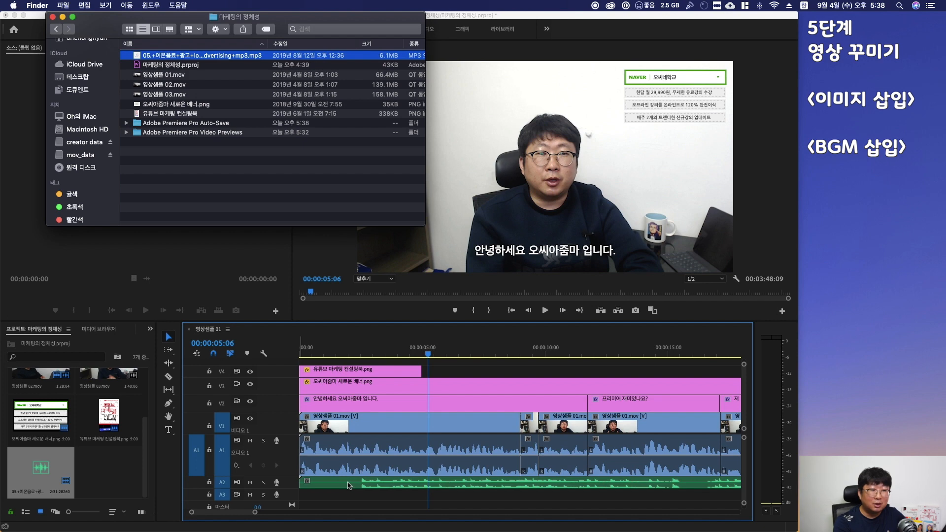
Set the background music clip's audio gain to -15 dB
{"action": "left_click", "coordinate": [348, 486]}
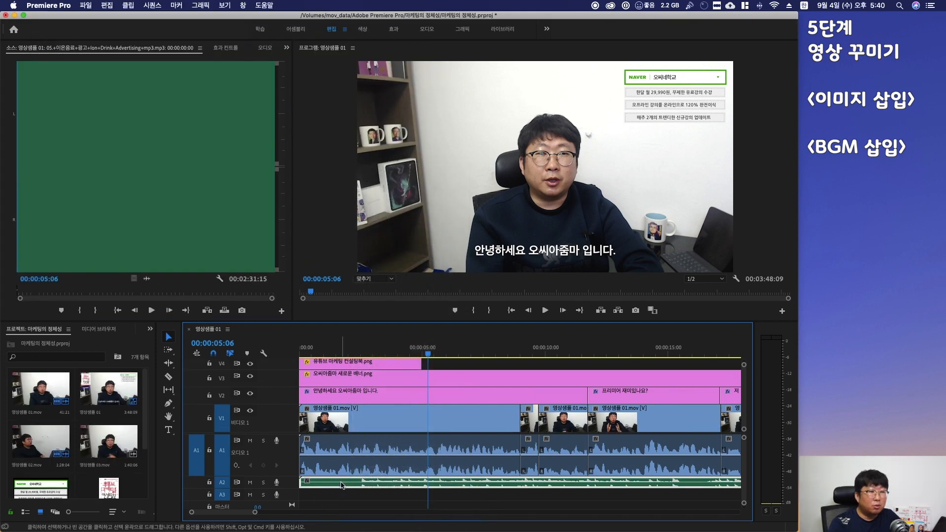
{"action": "right_click", "coordinate": [341, 485]}
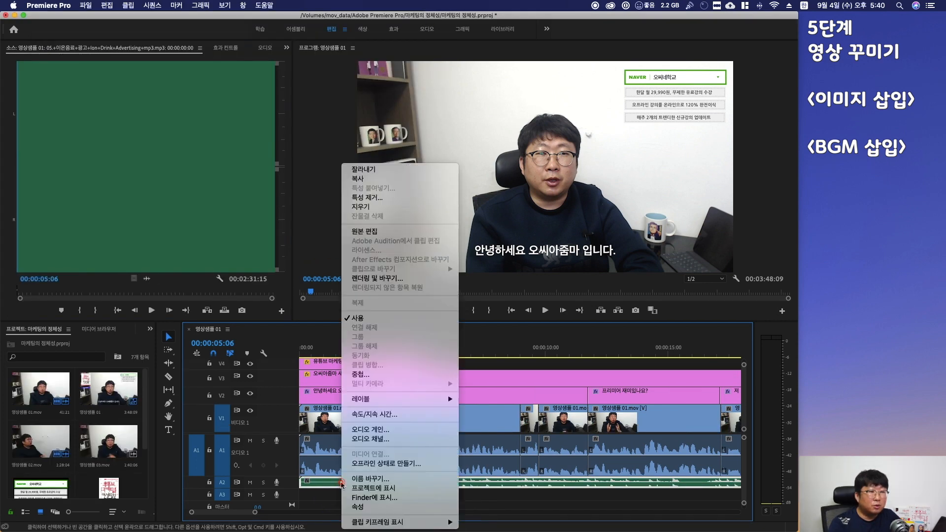
{"action": "left_click", "coordinate": [371, 430]}
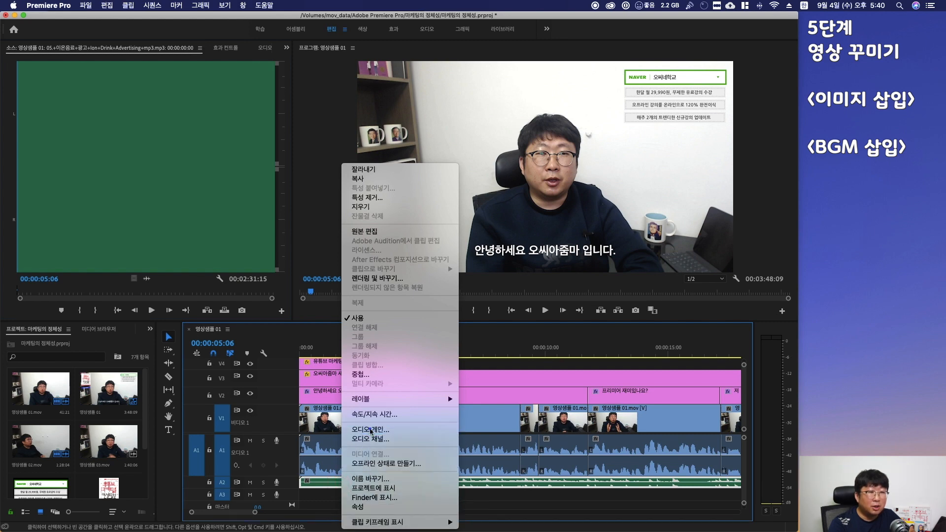
{"action": "type", "text": "-15"}
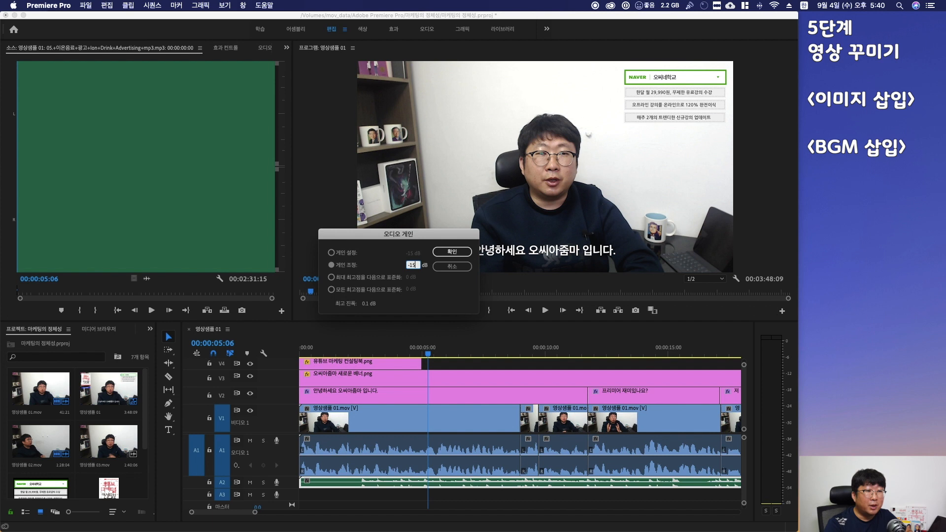
{"action": "key", "text": "Return"}
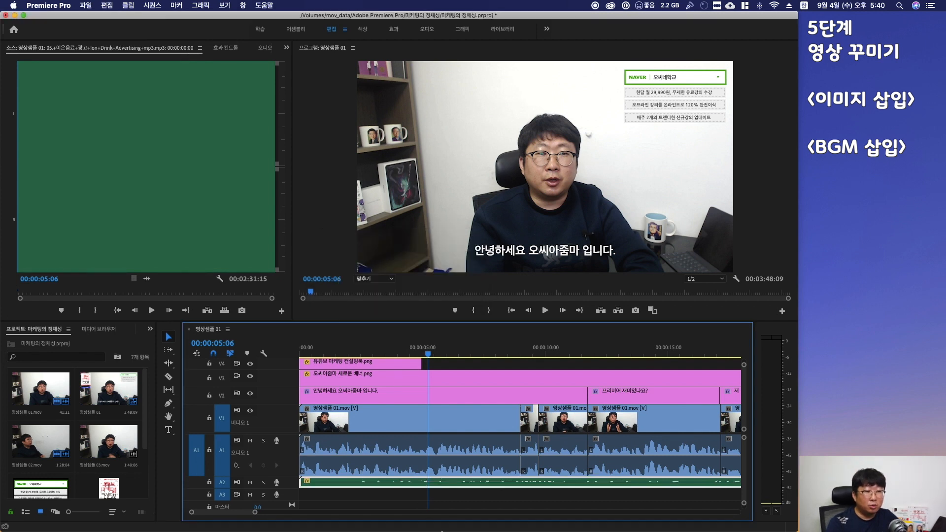
{"action": "left_click", "coordinate": [465, 500]}
{"action": "scroll", "coordinate": [464, 500], "scroll_direction": "down", "scroll_amount": 2}
{"action": "scroll", "coordinate": [465, 500], "scroll_direction": "right", "scroll_amount": 15}
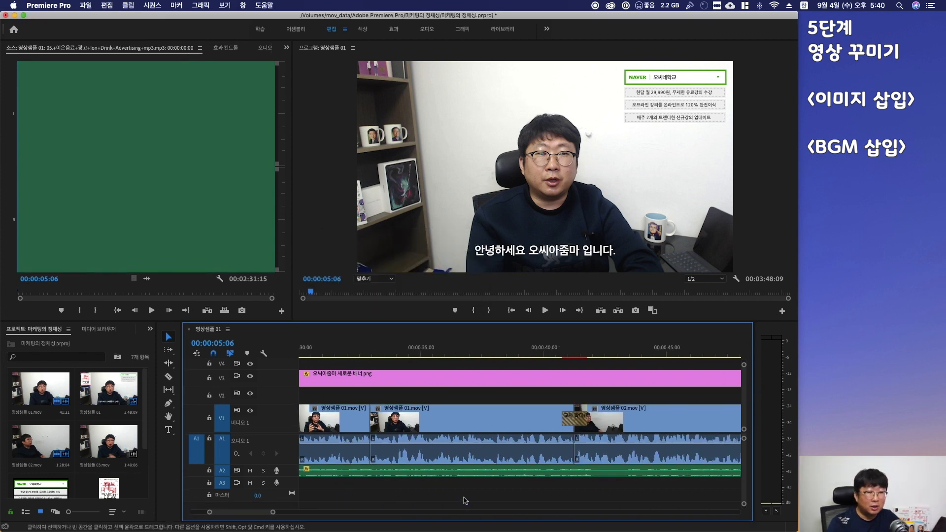
{"action": "key", "text": "backslash"}
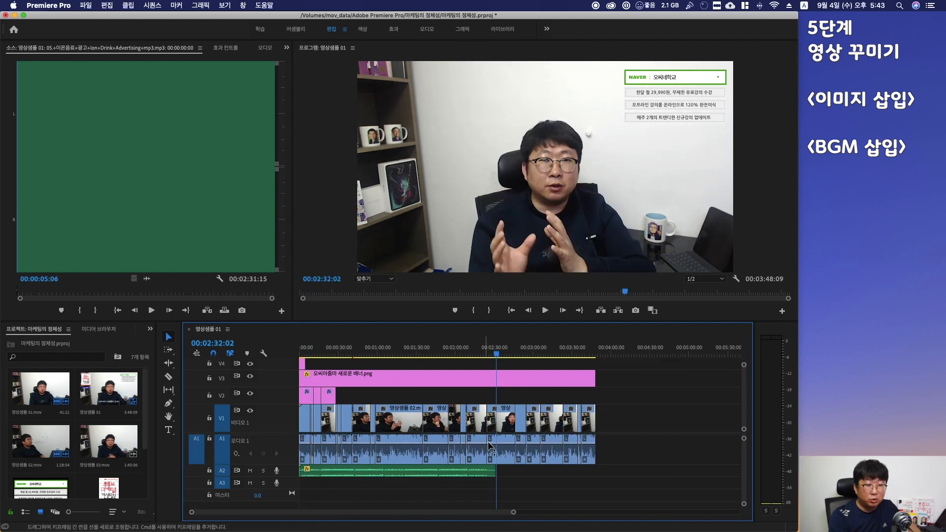
{"action": "left_click", "coordinate": [453, 468]}
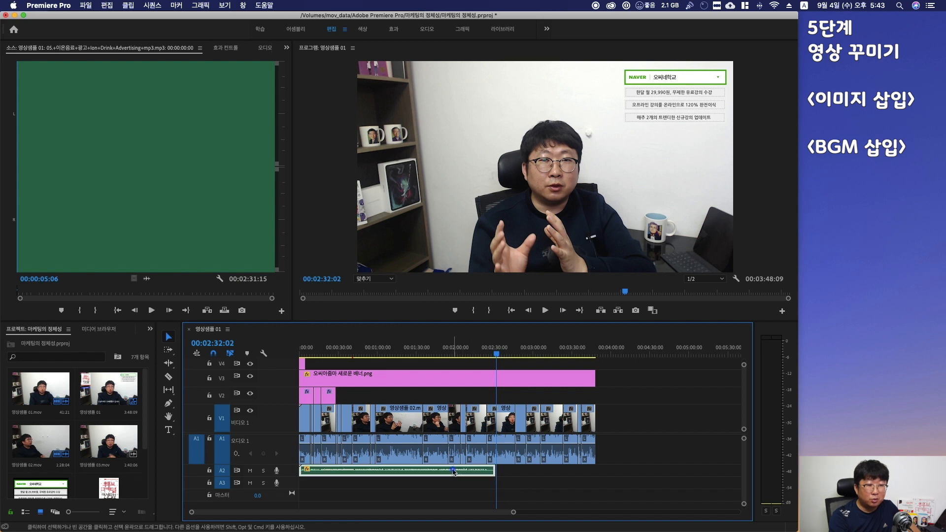
{"action": "left_click", "coordinate": [468, 502]}
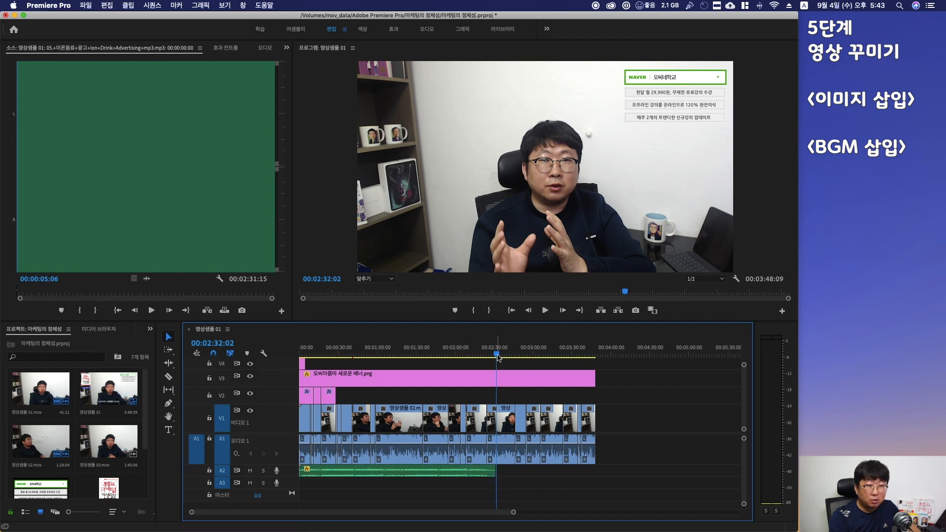
{"action": "left_click", "coordinate": [496, 356]}
{"action": "key", "text": "period"}
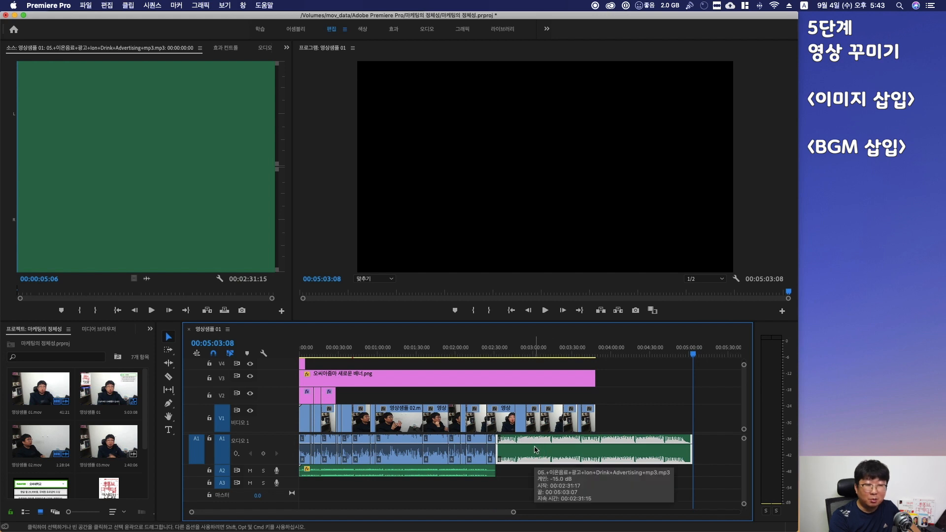
{"action": "left_click", "coordinate": [536, 449]}
{"action": "key", "text": "super+z"}
Paste a copy of the background music clip on A2 right after the first one
{"action": "left_click", "coordinate": [428, 472]}
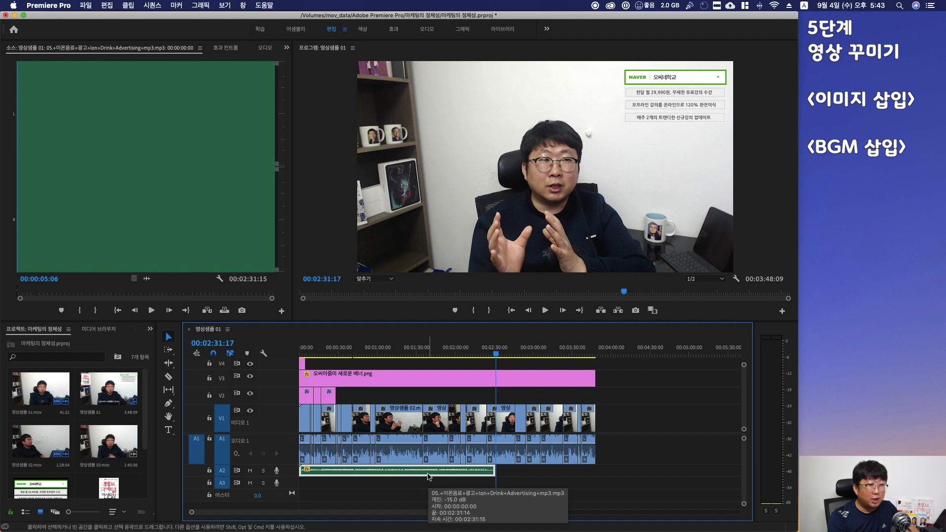
{"action": "left_click", "coordinate": [382, 486]}
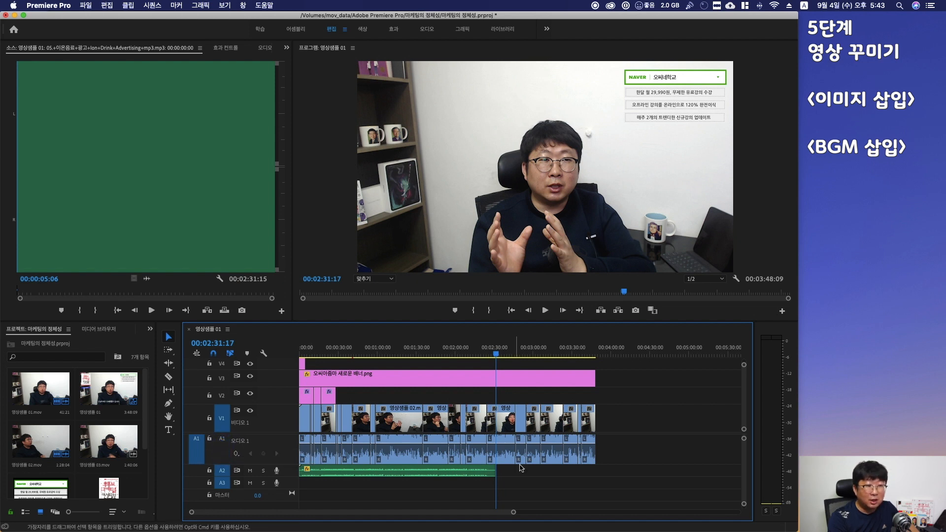
{"action": "key", "text": "super+v"}
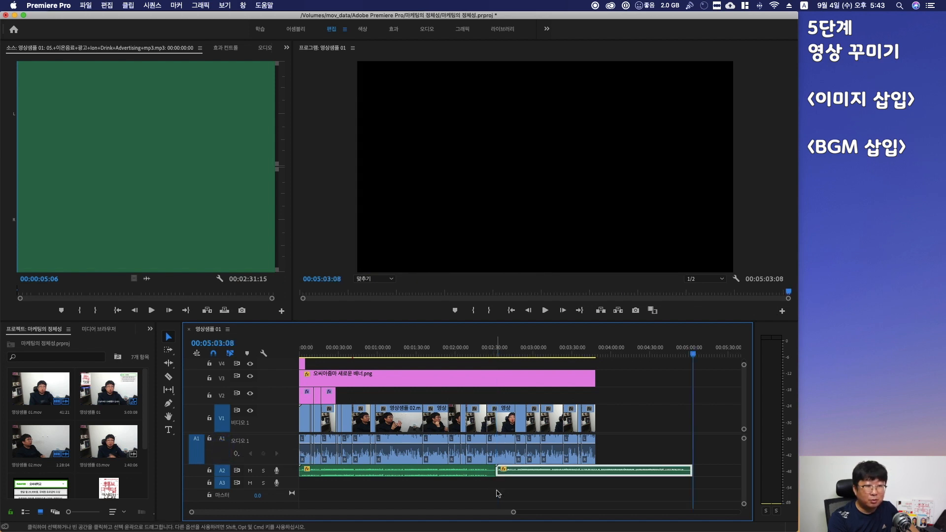
Cut the second music clip at the end of the video and delete the trailing part
{"action": "left_click", "coordinate": [224, 450]}
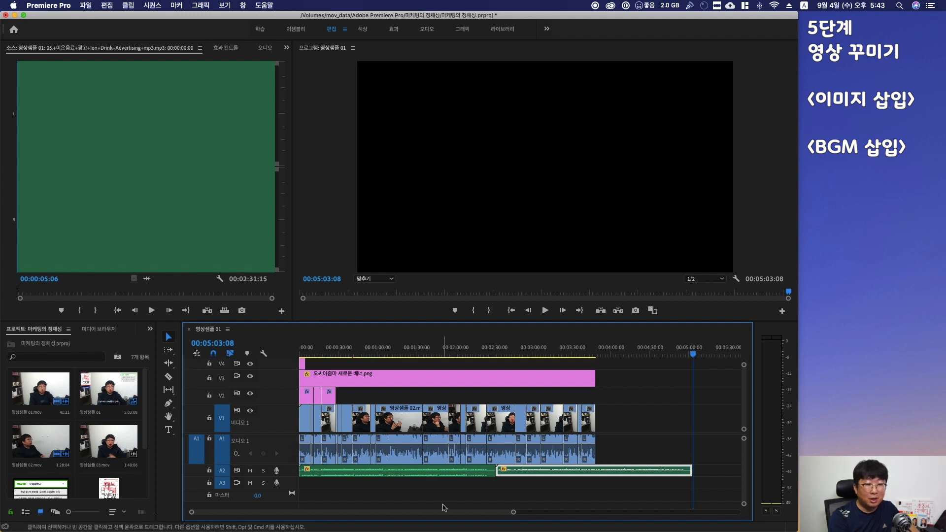
{"action": "left_click", "coordinate": [600, 491]}
{"action": "key", "text": "Up"}
{"action": "key", "text": "c"}
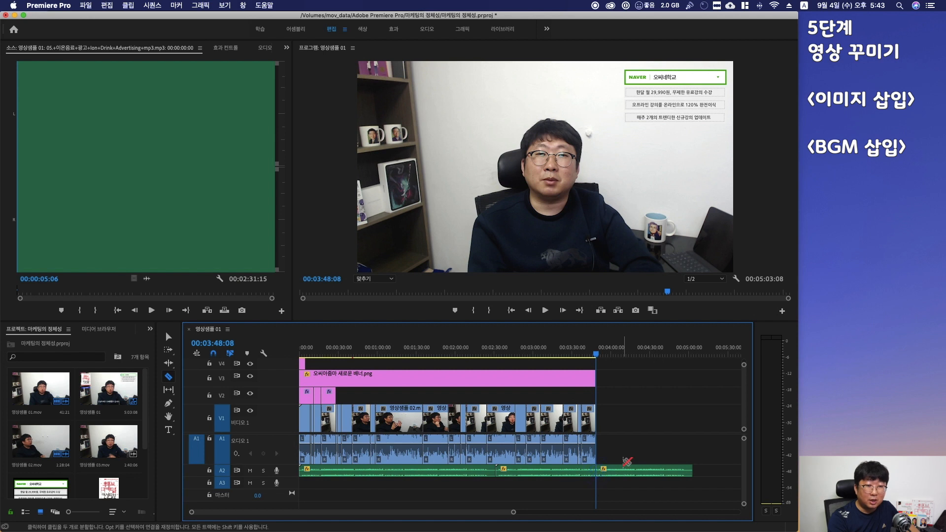
{"action": "key", "text": "v"}
{"action": "left_click", "coordinate": [622, 470]}
{"action": "key", "text": "Delete"}
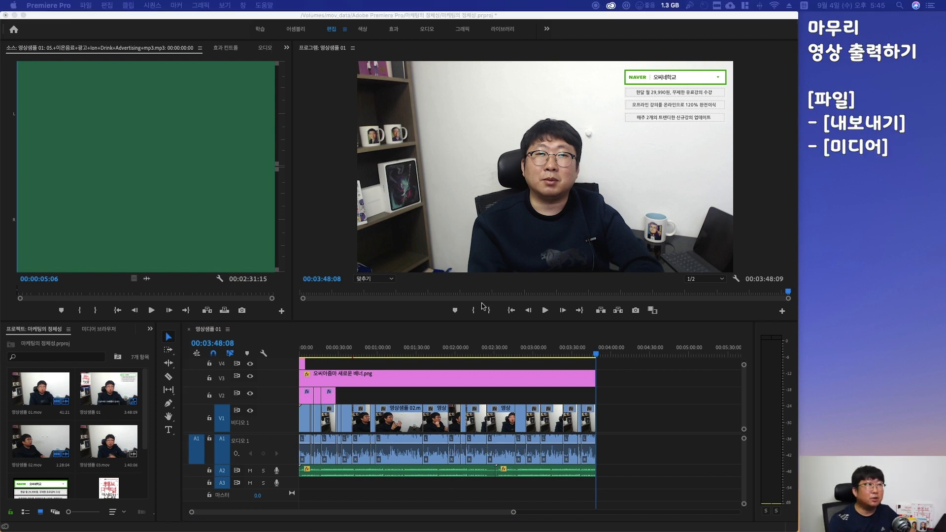
Export the sequence as an H.264 file named 마케팅의 정체성.mp4 into the 마케팅의 정체성 folder
{"action": "left_click", "coordinate": [86, 6]}
{"action": "mouse_move", "coordinate": [148, 258]}
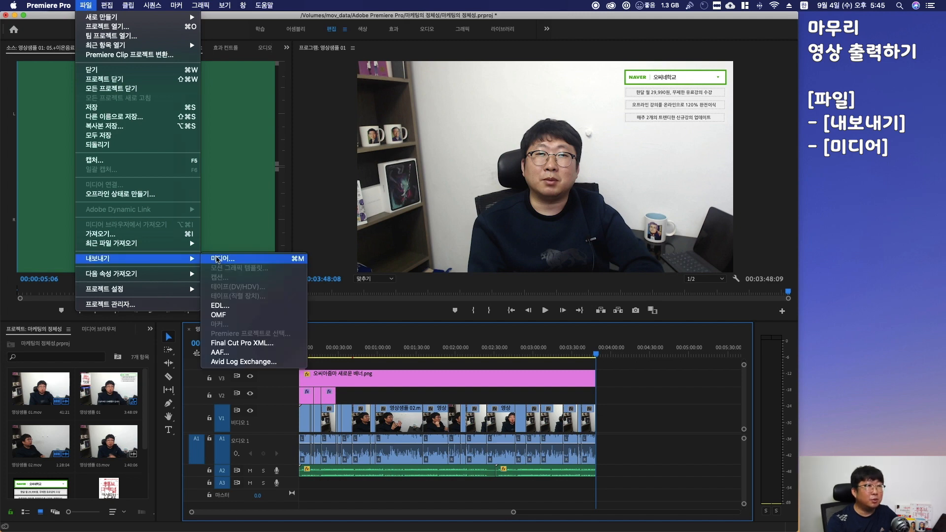
{"action": "left_click", "coordinate": [217, 259]}
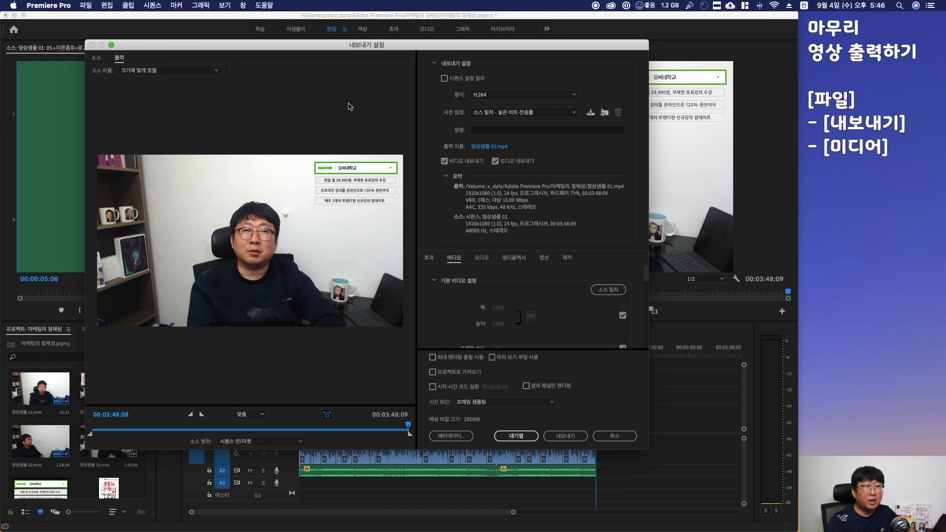
{"action": "left_click", "coordinate": [496, 147]}
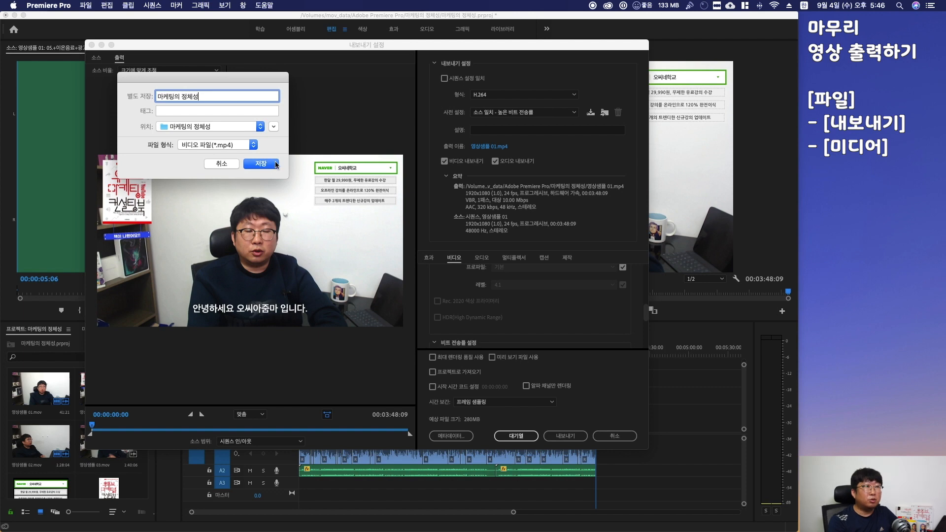
{"action": "left_click", "coordinate": [274, 126]}
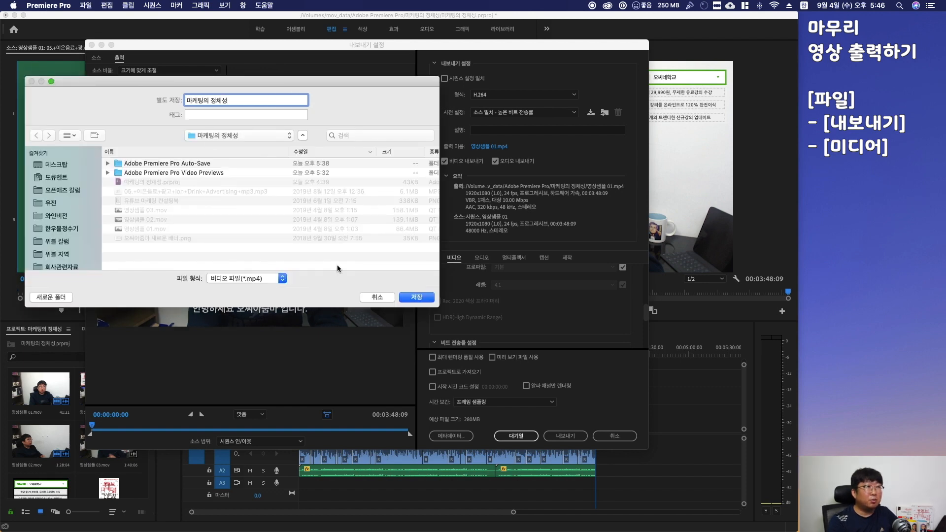
{"action": "left_click", "coordinate": [417, 298]}
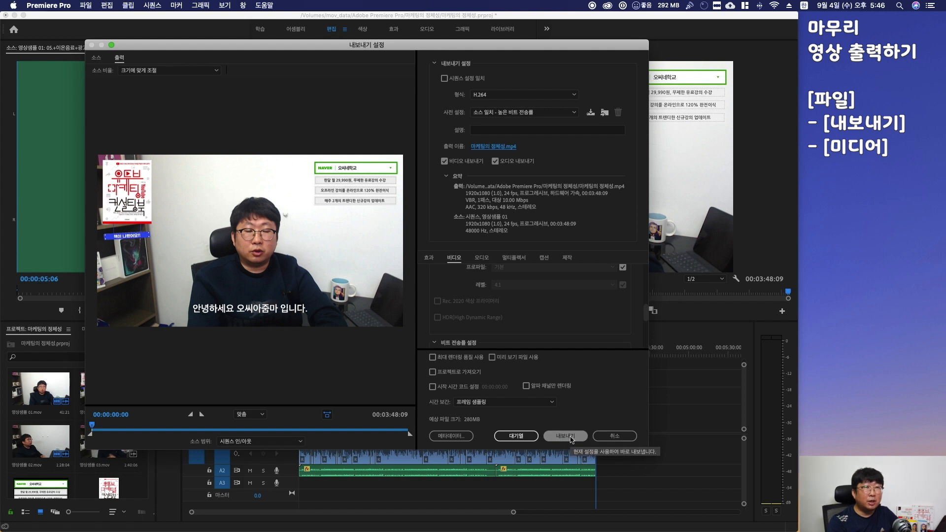
{"action": "left_click", "coordinate": [570, 438]}
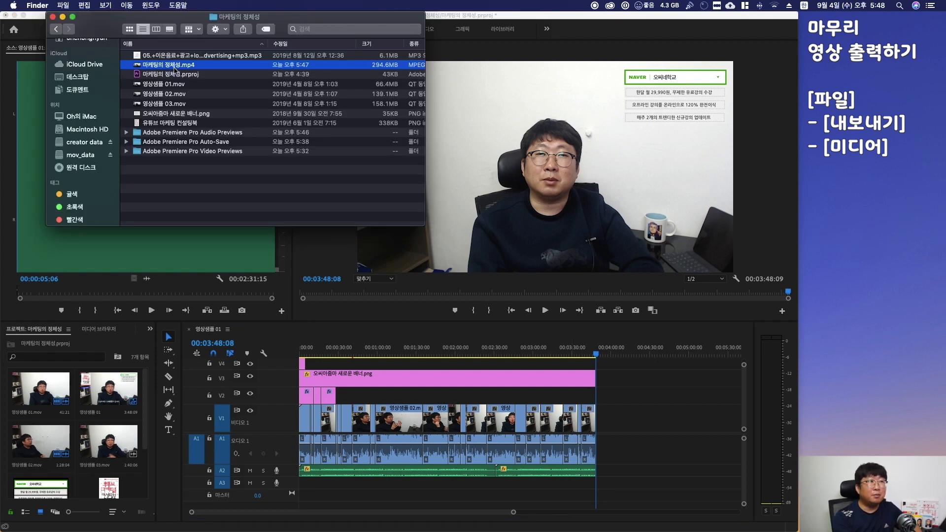
Open the exported 마케팅의 정체성.mp4 in QuickTime Player and play and scrub through it to review the result
{"action": "double_click", "coordinate": [173, 69]}
{"action": "left_click", "coordinate": [398, 360]}
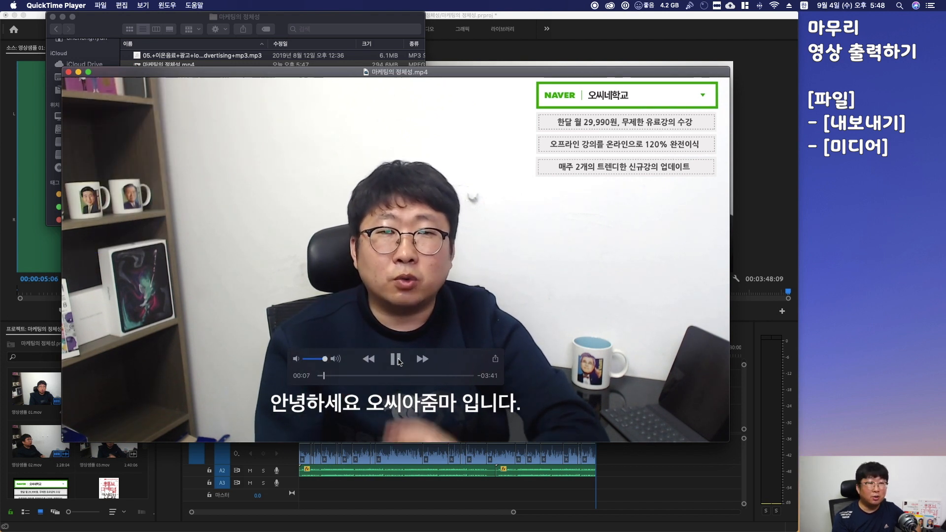
{"action": "left_click", "coordinate": [332, 375]}
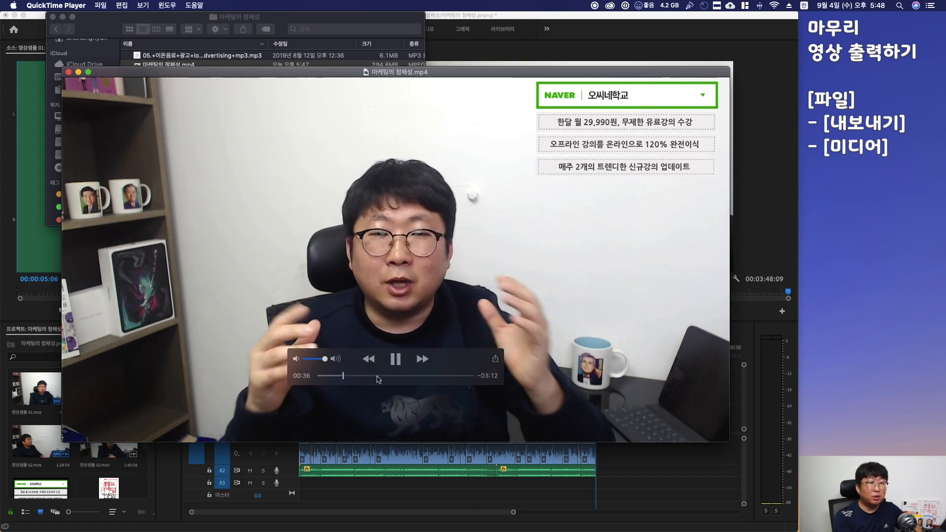
{"action": "left_click", "coordinate": [344, 377]}
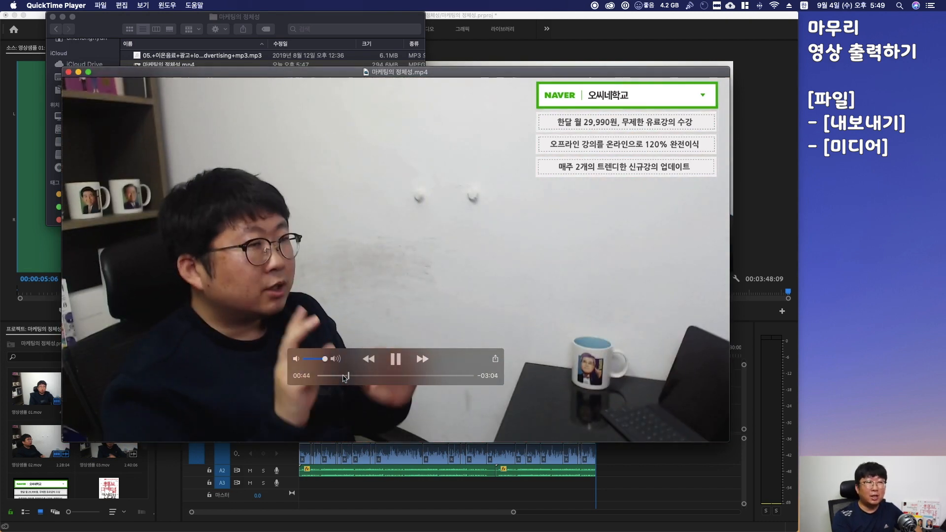
{"action": "key", "text": "space"}
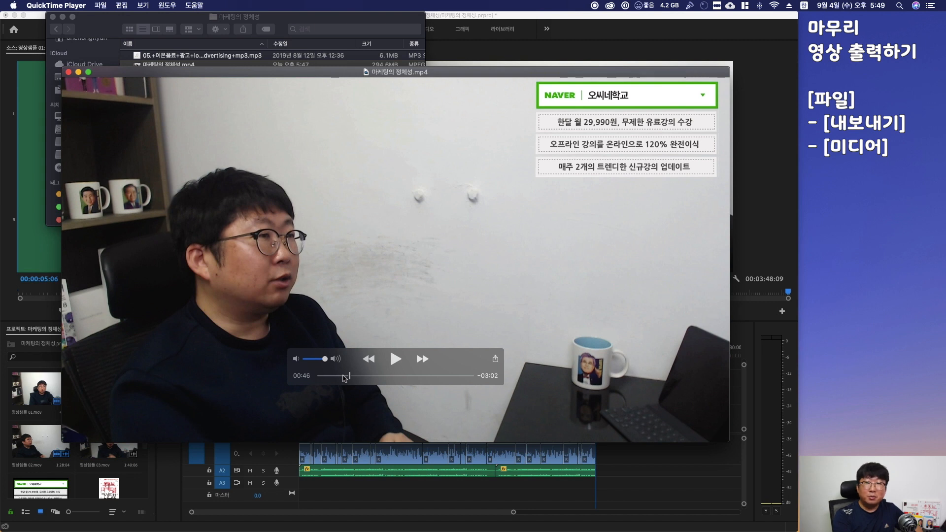